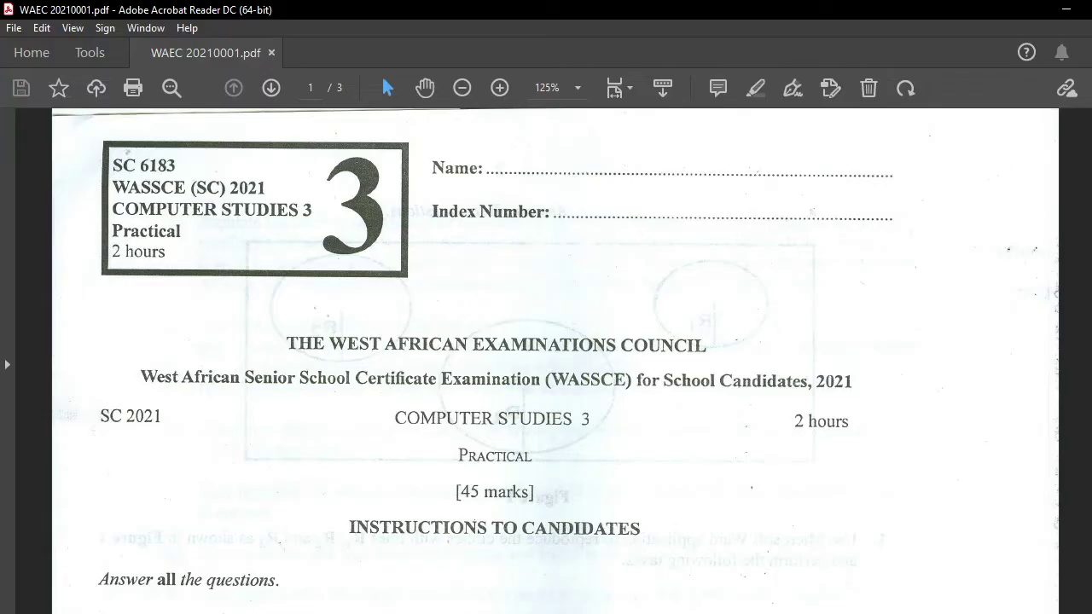
Scroll the exam PDF past questions 1 and 2 to question 3's star-and-circles task on page 3
scroll(550, 360, "down", 15)
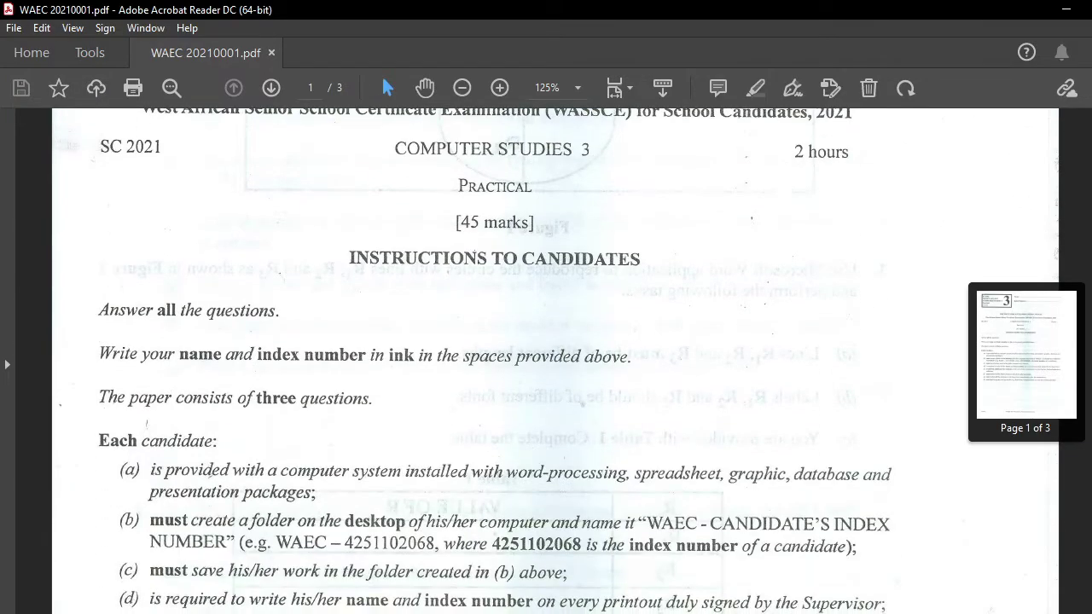
scroll(549, 360, "down", 15)
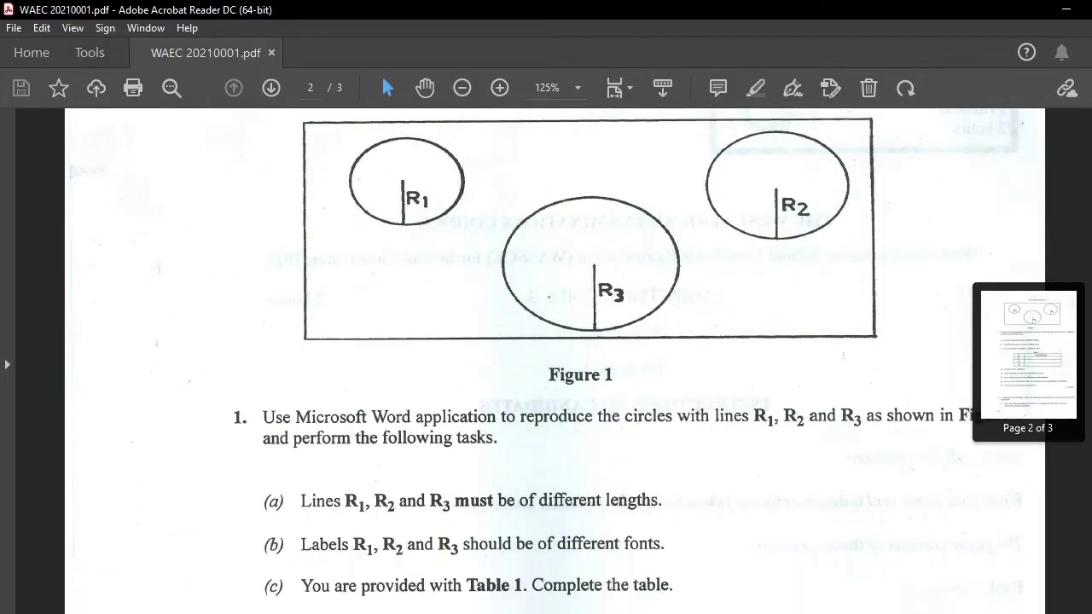
scroll(549, 360, "down", 15)
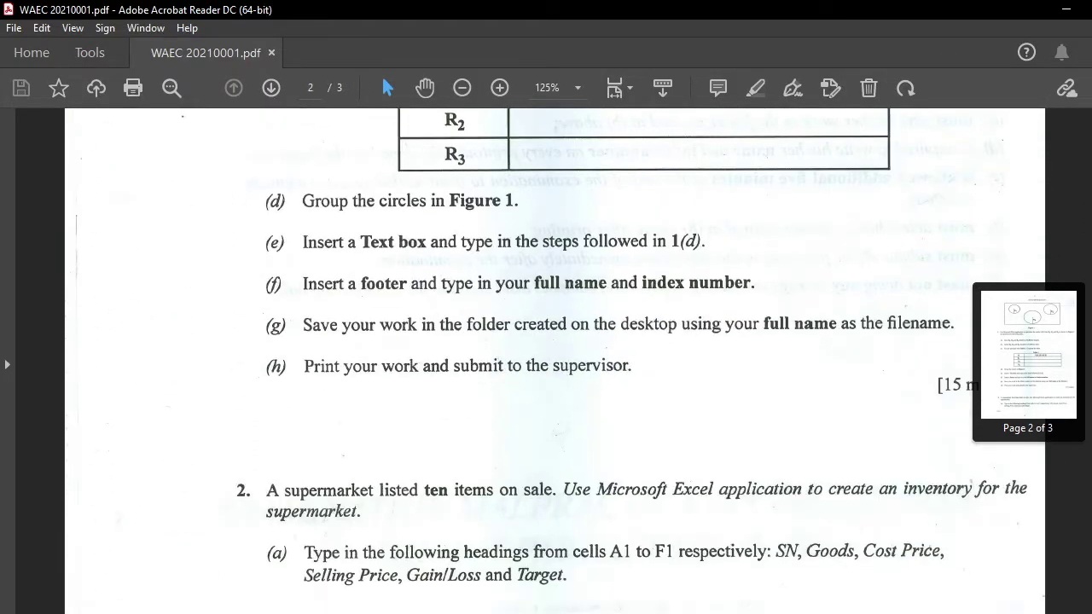
scroll(549, 360, "up", 8)
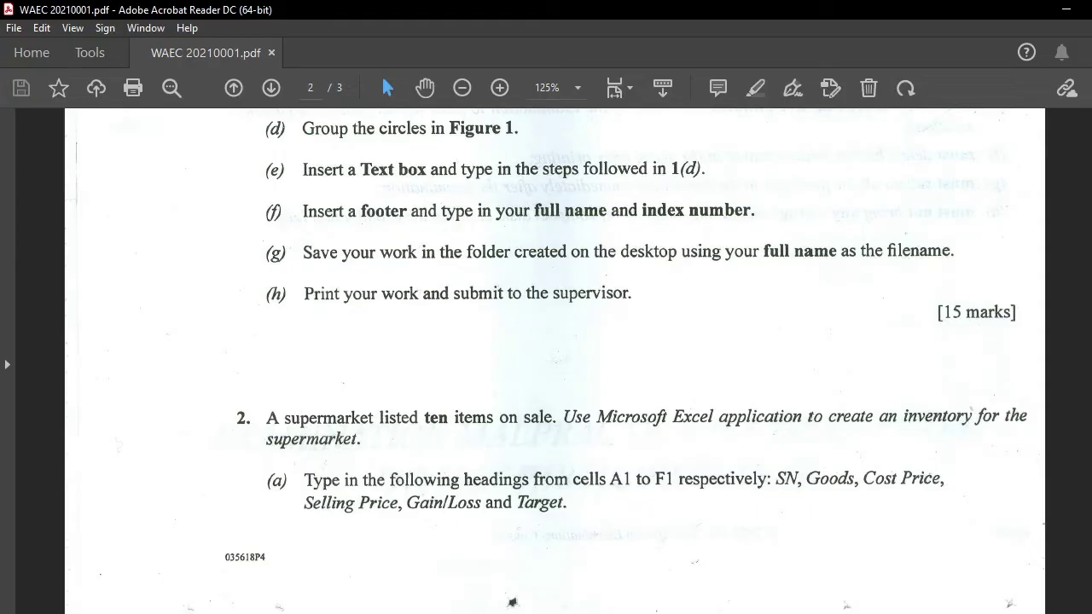
scroll(512, 603, "down", 10)
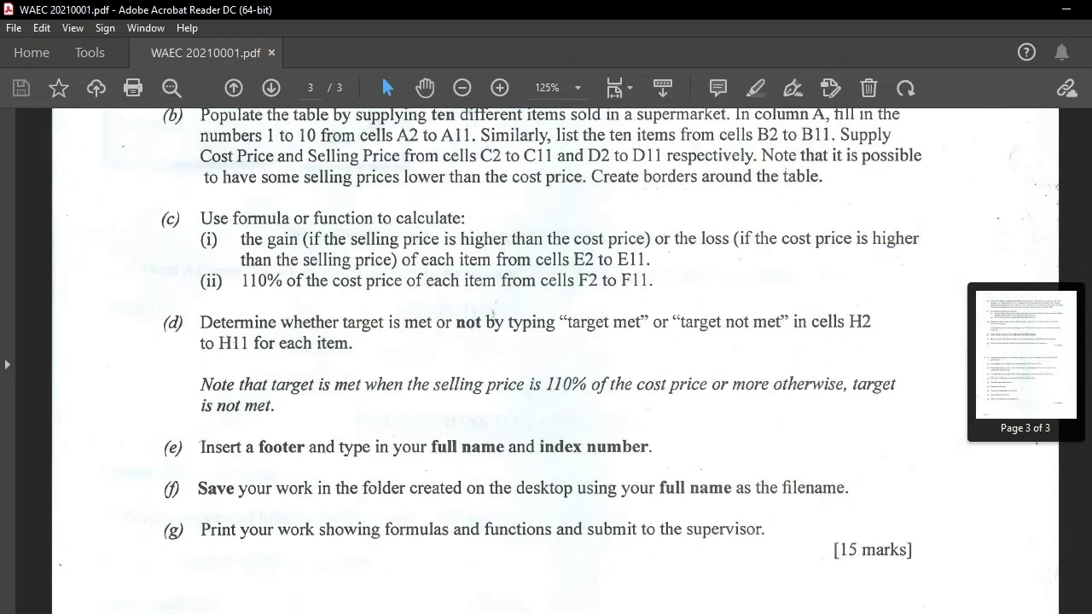
scroll(555, 358, "down", 8)
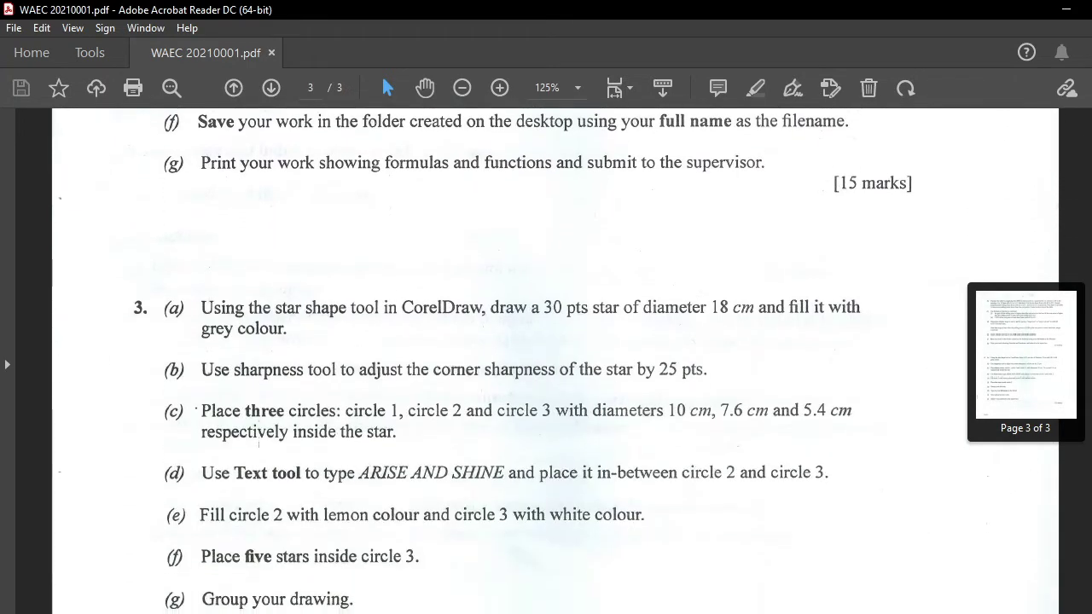
scroll(796, 357, "down", 2)
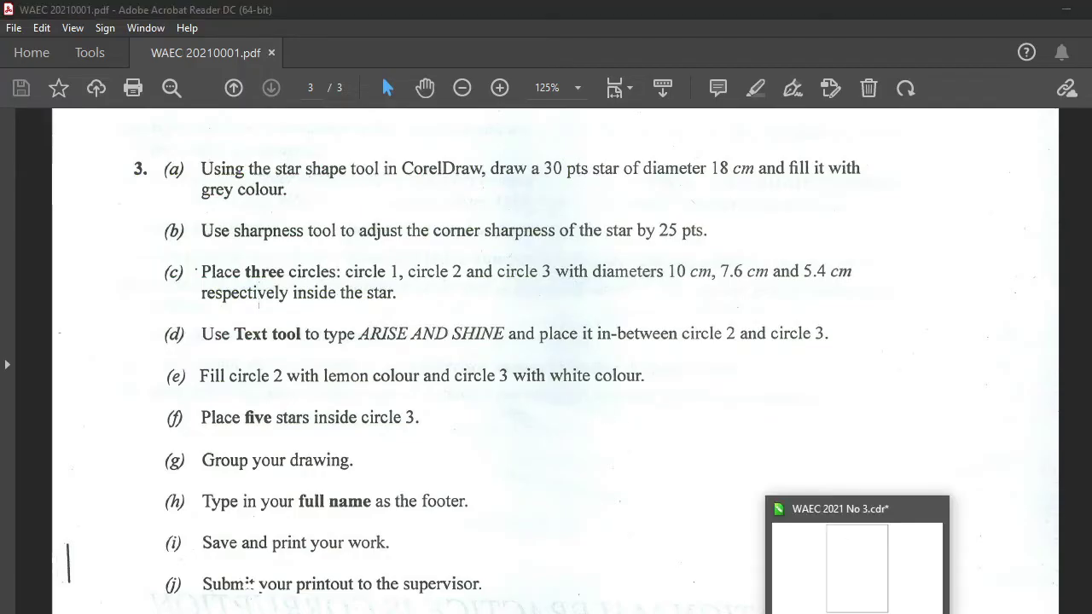
In WAEC 2021 No 3.cdr, draw a 5-point star about 8.9 × 8.3 cm on the page
left_click(870, 546)
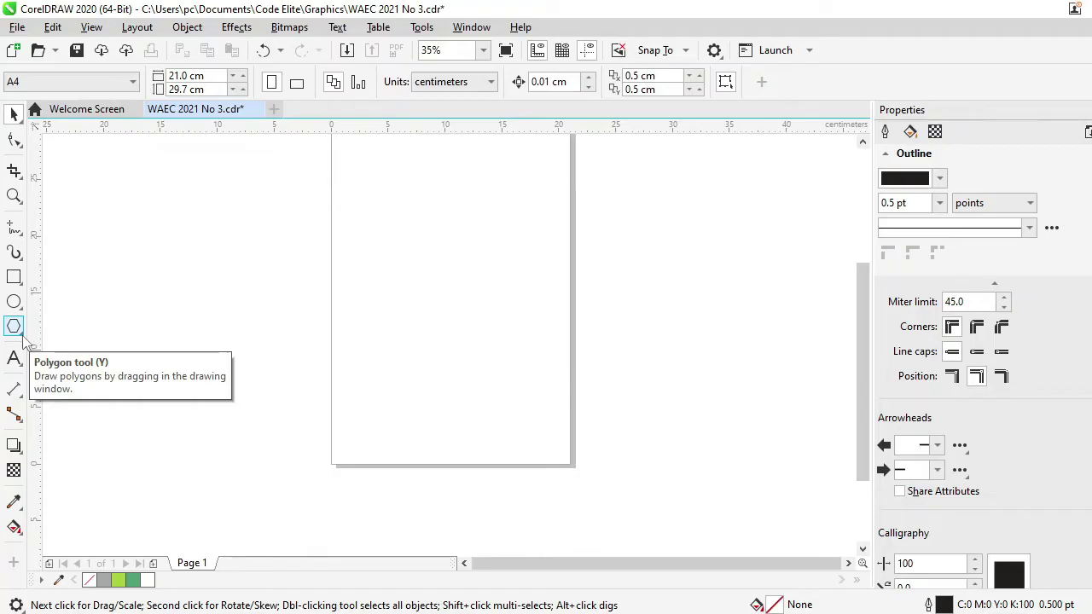
left_click(23, 337)
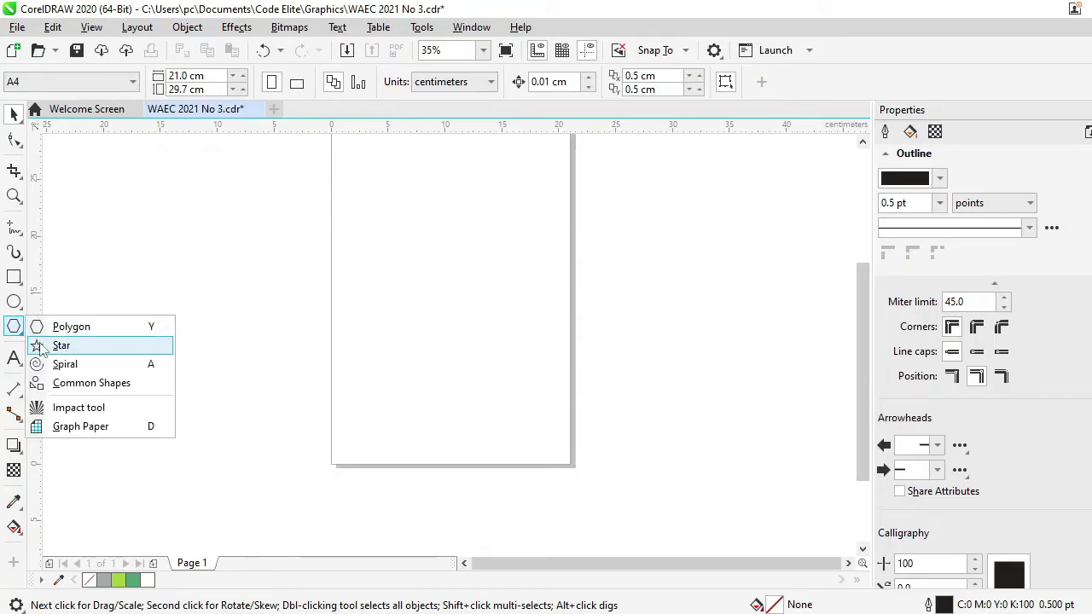
left_click(51, 347)
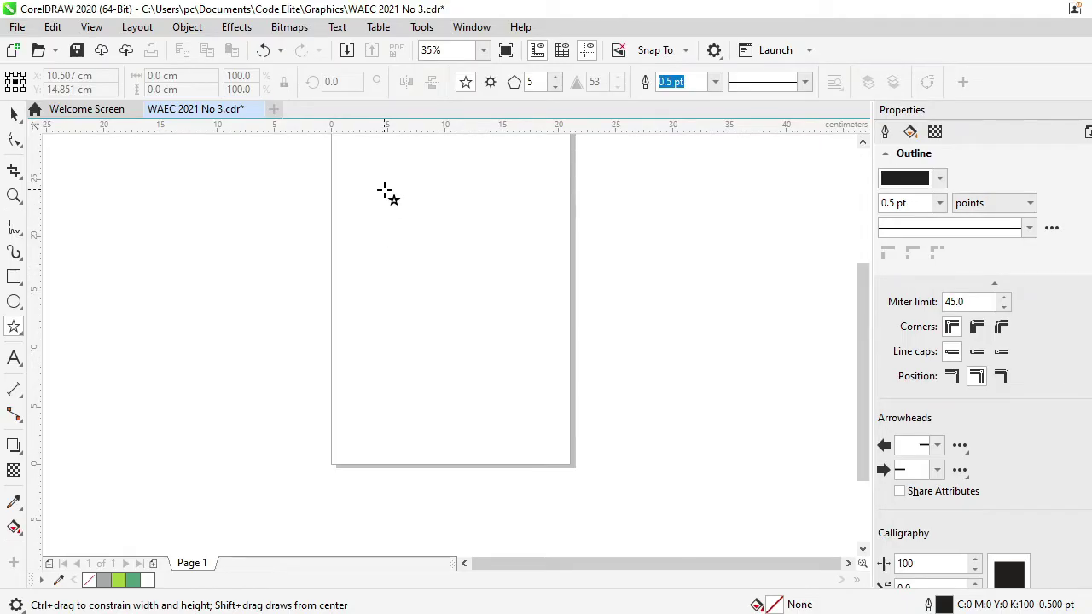
left_click_drag(385, 191, 481, 284)
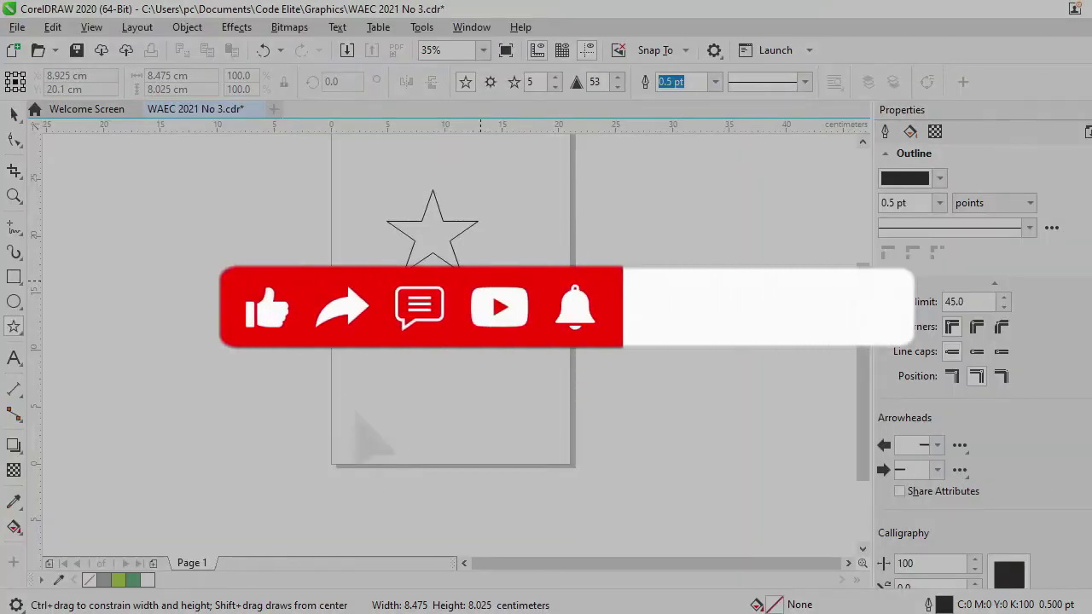
left_click_drag(481, 283, 493, 289)
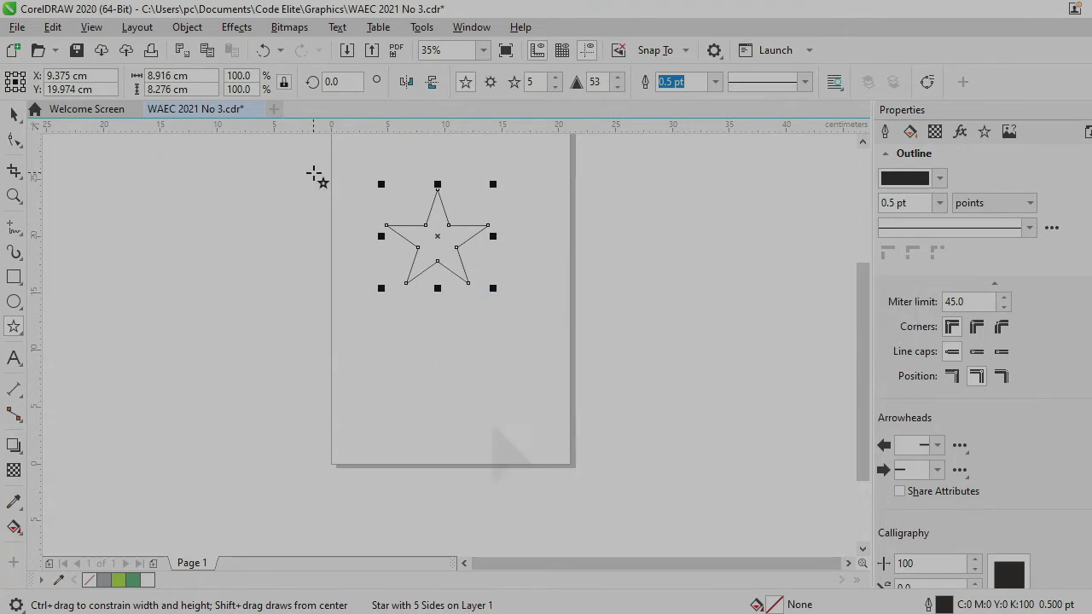
Draw a larger 5-point star, about 11.4 × 10.9 cm, beside the page
left_click(563, 263)
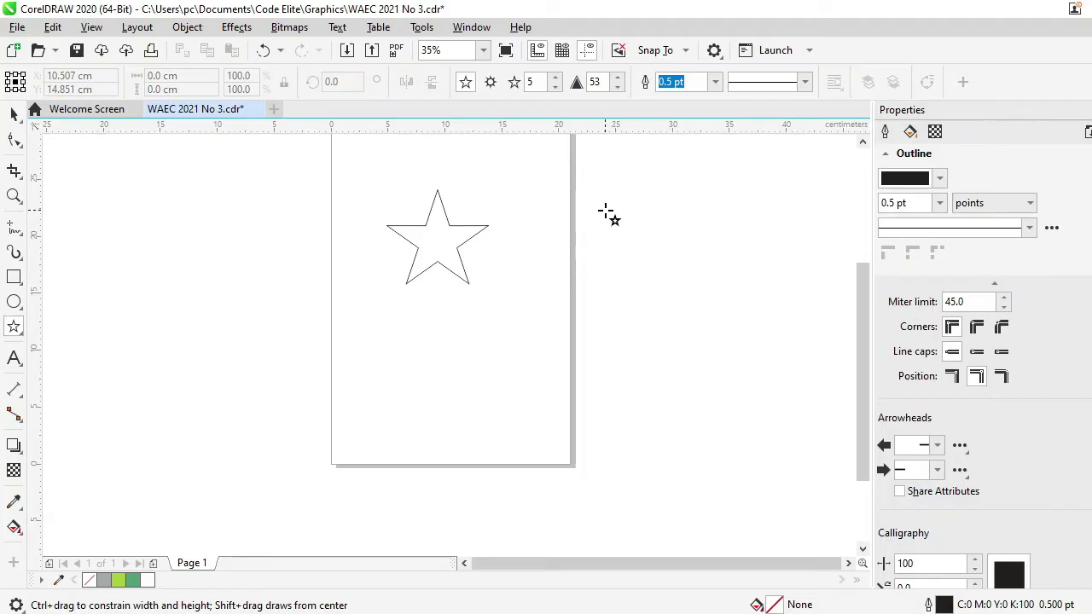
left_click_drag(606, 211, 710, 326)
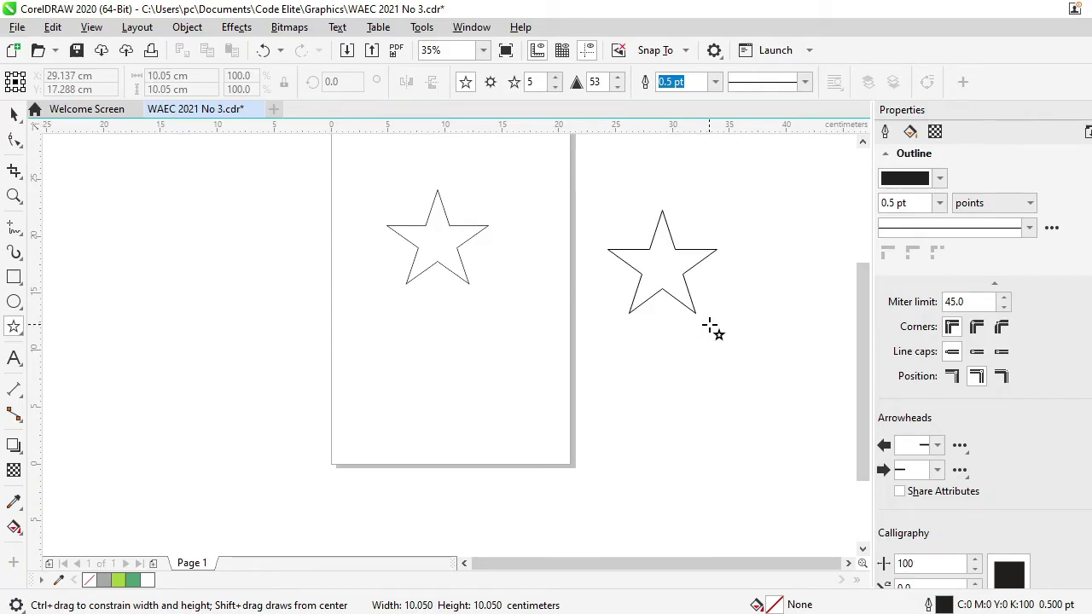
left_click_drag(710, 326, 723, 348)
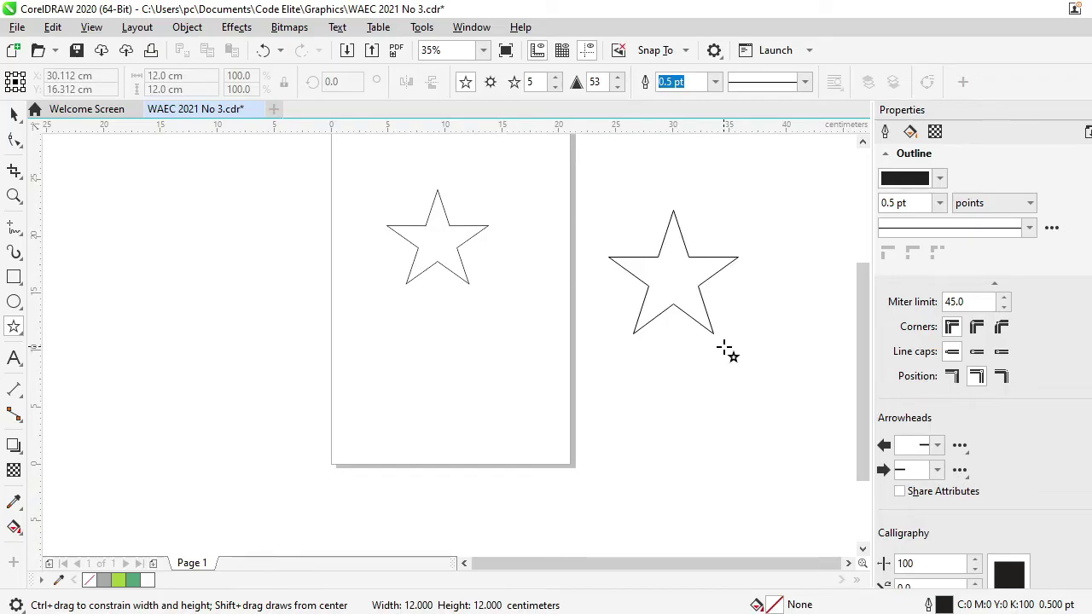
left_click_drag(723, 348, 723, 348)
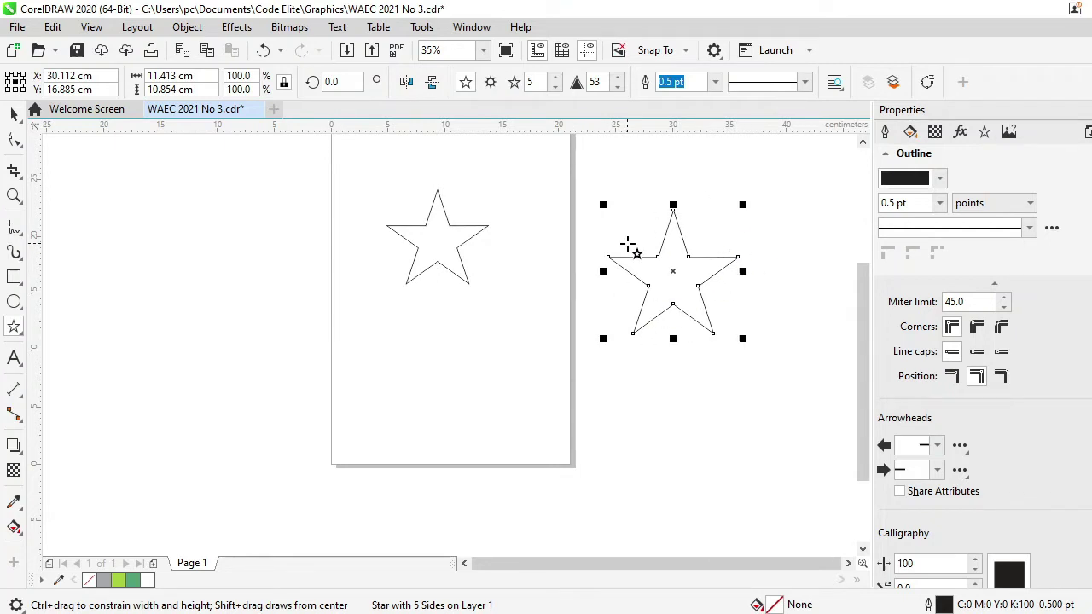
Select the small star on the page and delete it
left_click(15, 116)
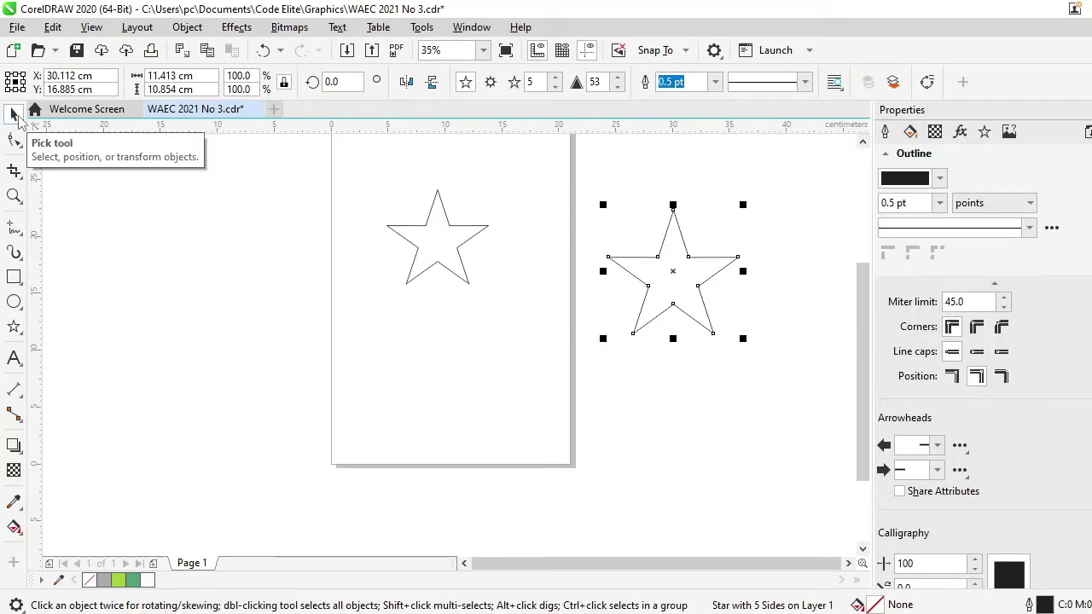
left_click(427, 238)
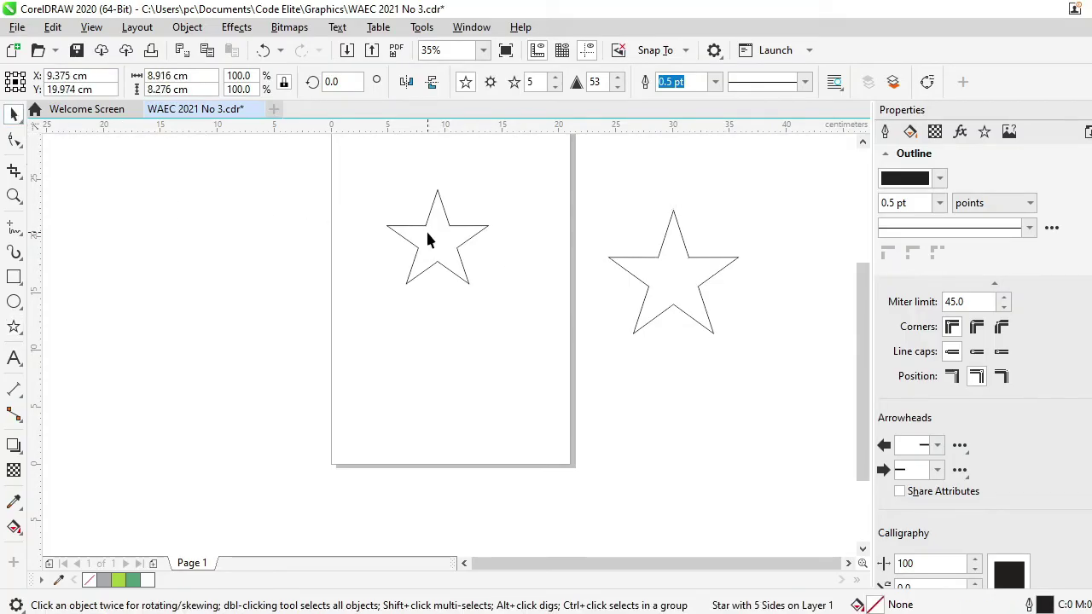
key("Delete")
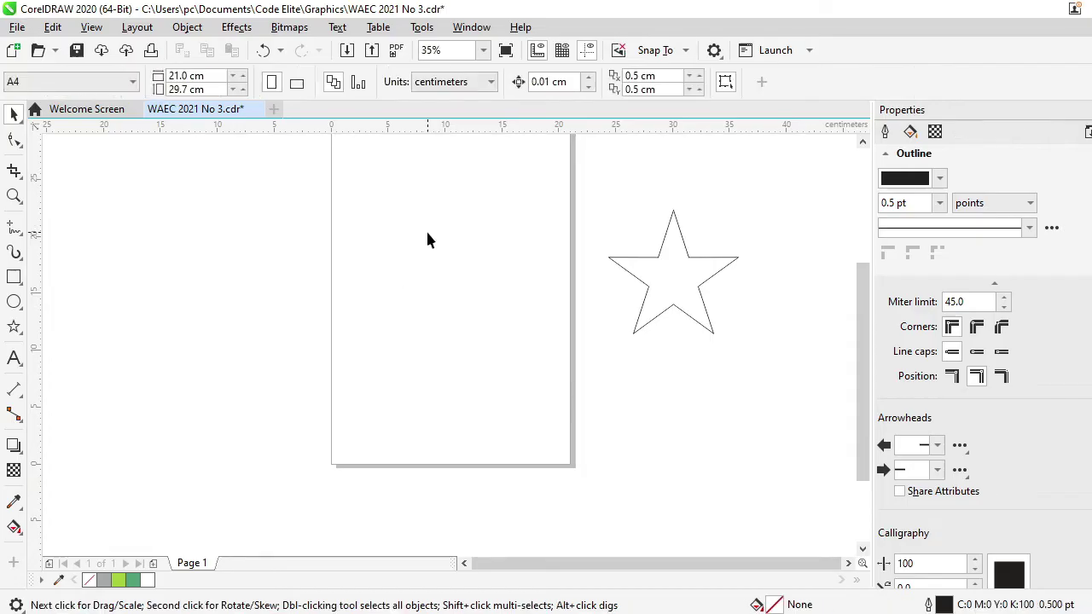
Move the large star onto the centre of the page
left_click_drag(657, 298, 453, 284)
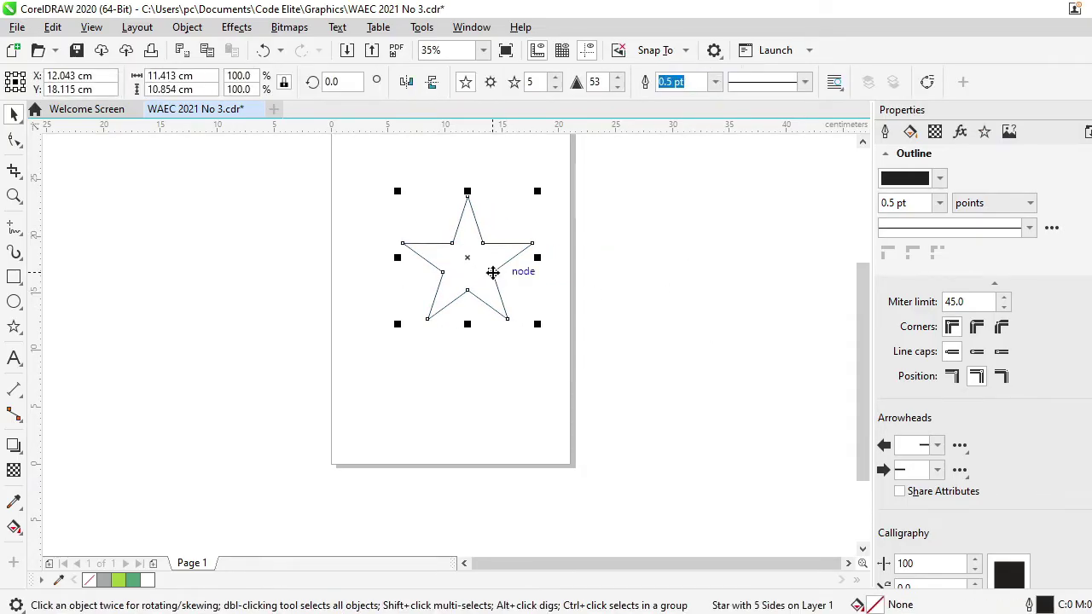
key("alt+Tab")
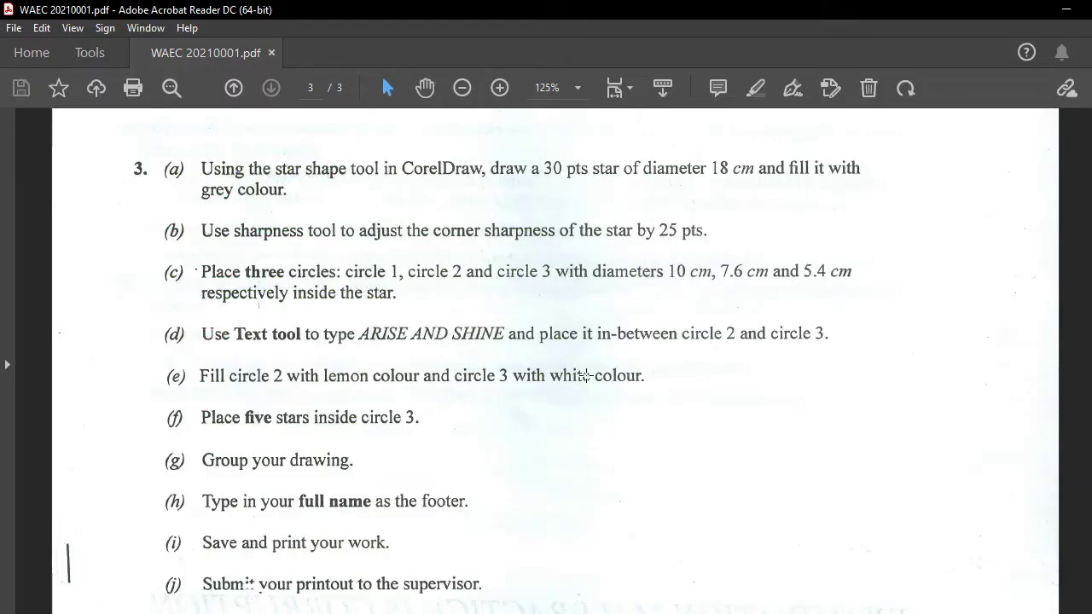
key("alt+Tab")
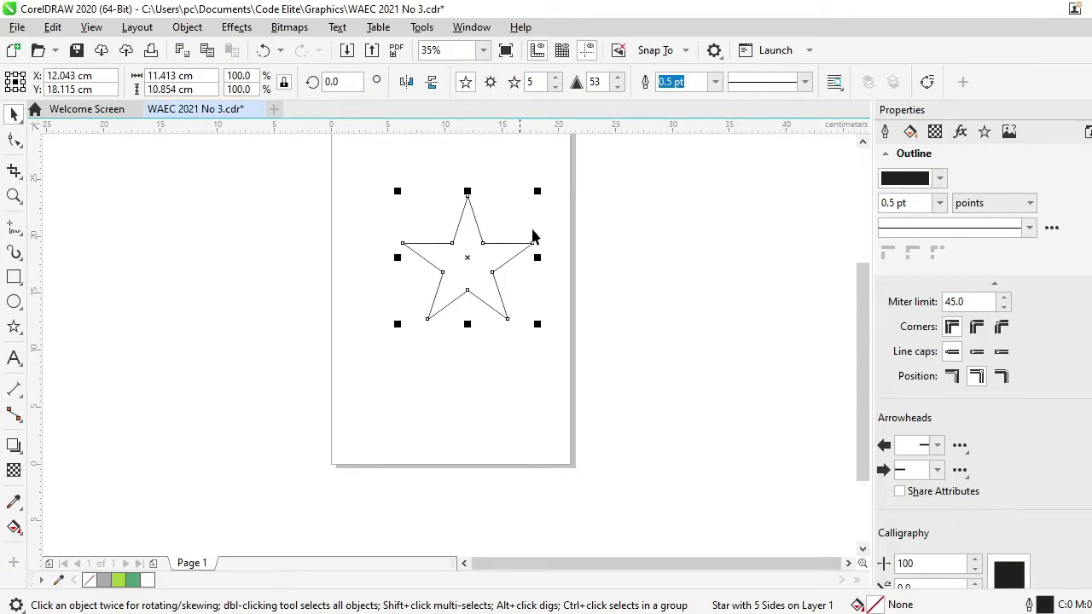
Change the star to 30 points
left_click(537, 82)
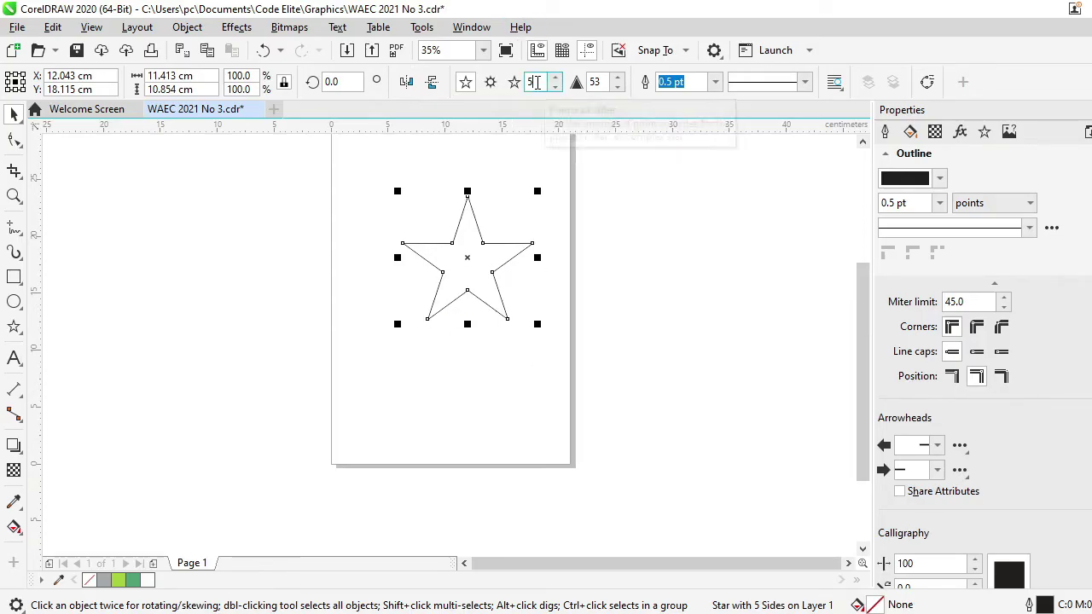
key("BackSpace")
type("30")
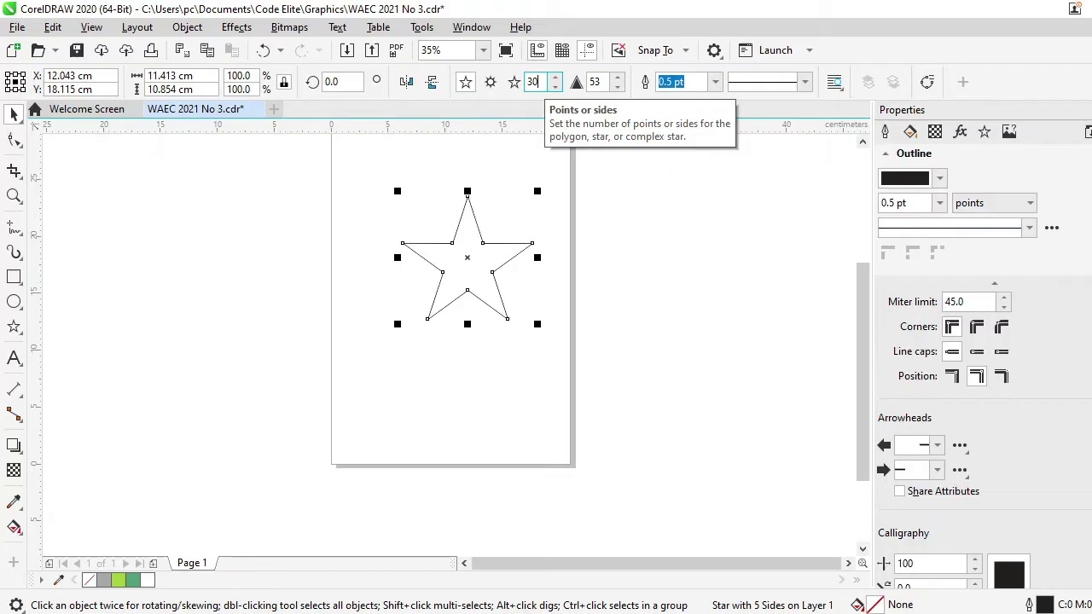
key("Return")
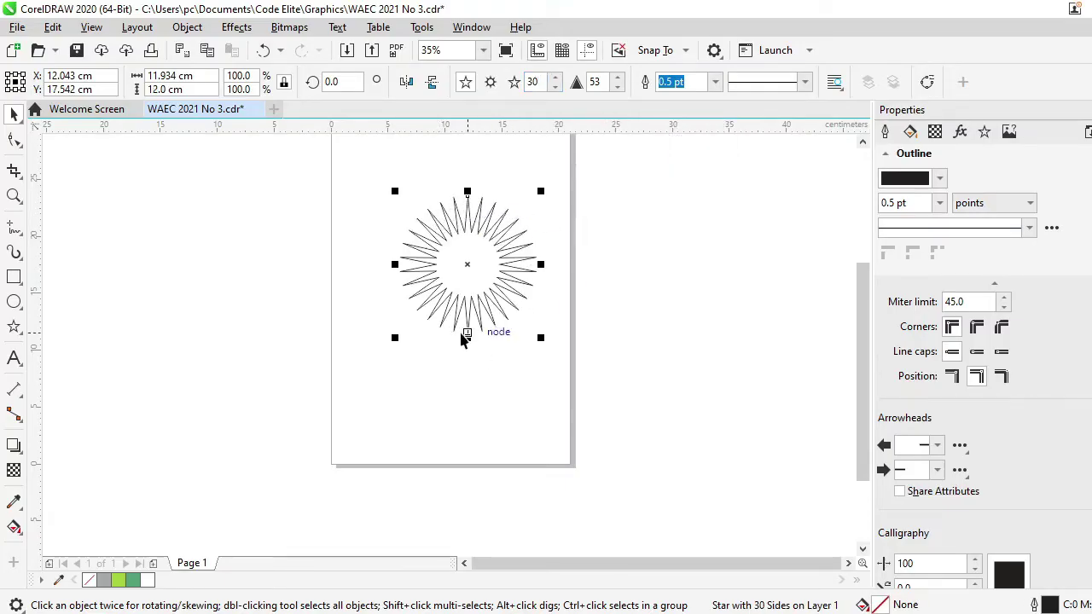
key("alt+Tab")
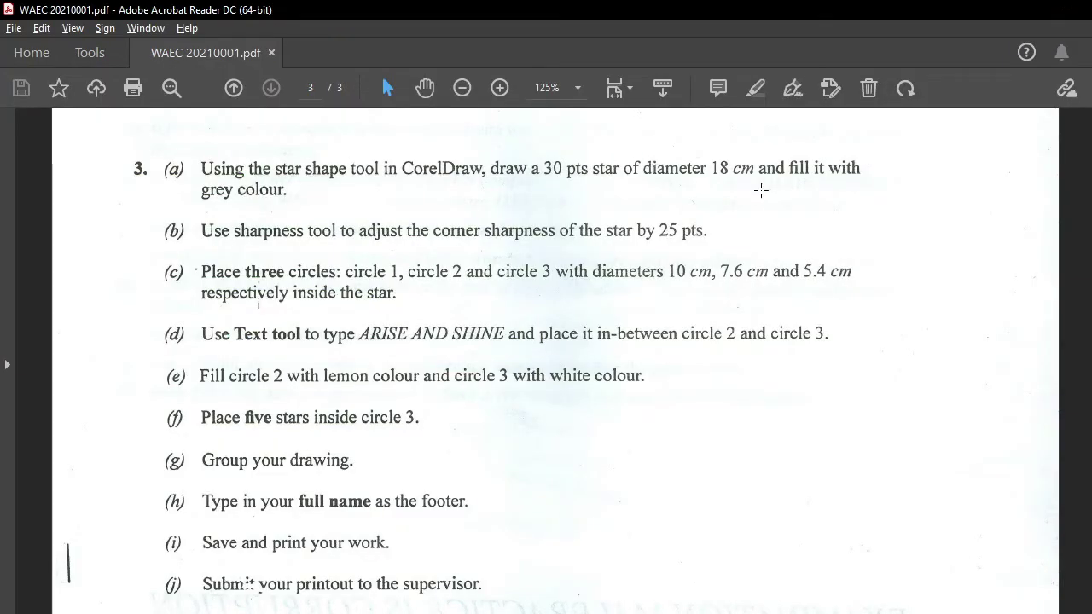
Resize the 30-point star to 18.0 × 18.0 cm with Lock ratio toggled
key("alt+Tab")
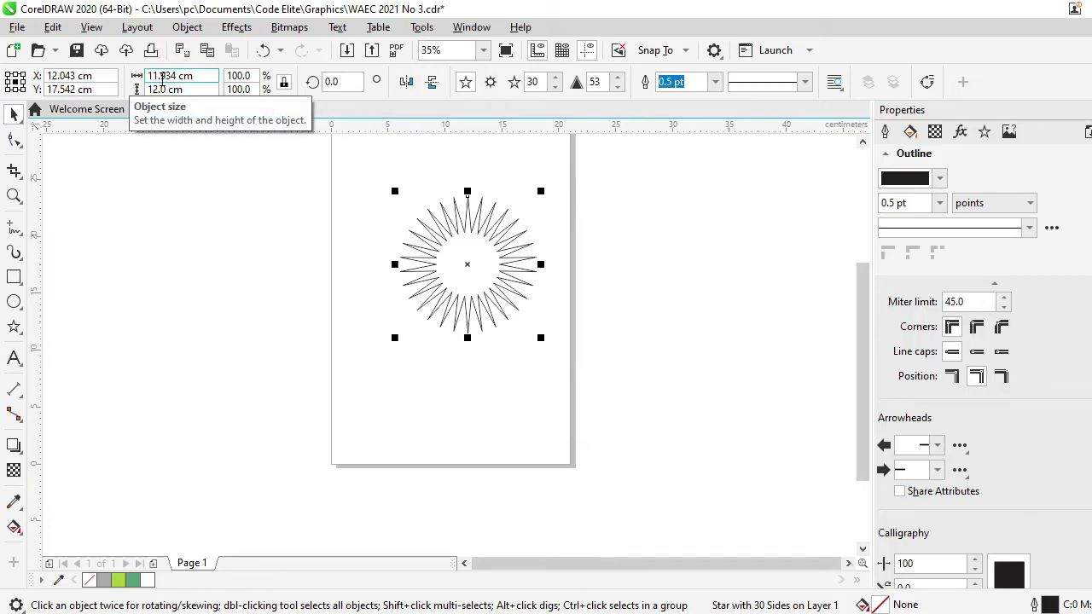
left_click(284, 83)
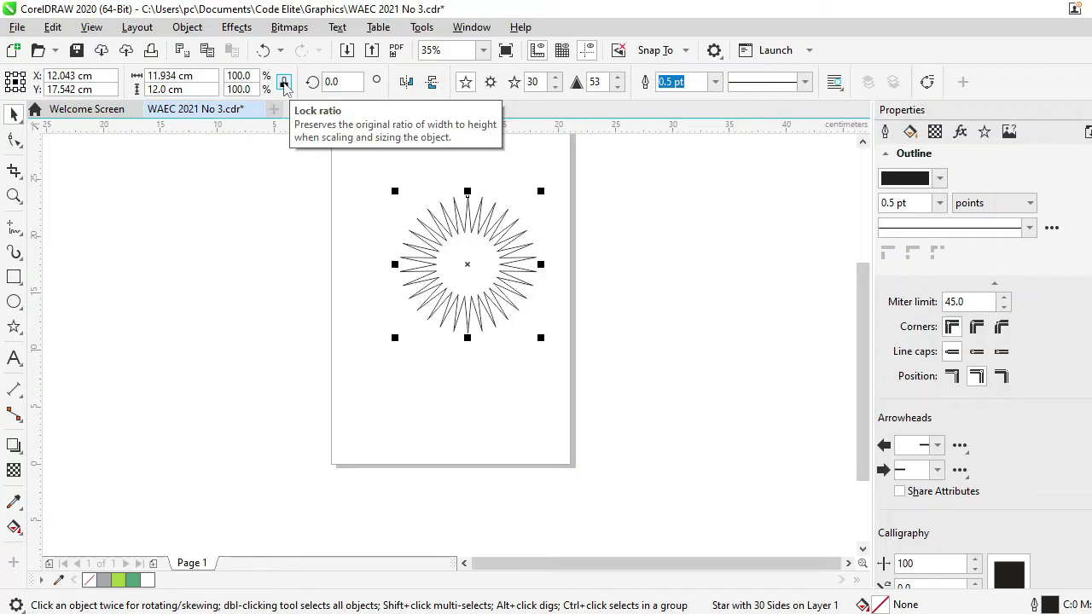
left_click(170, 76)
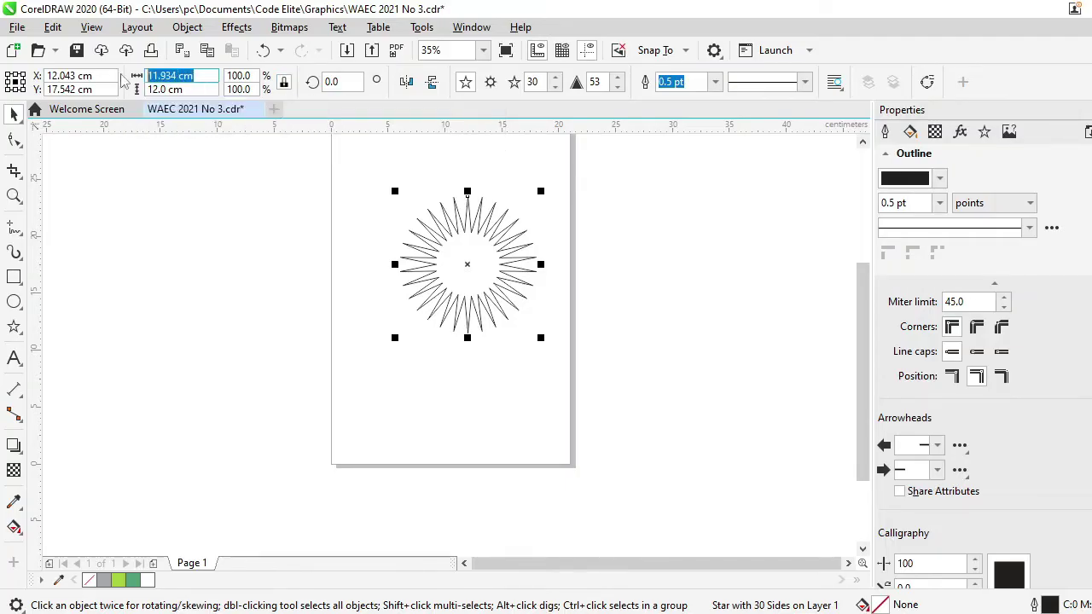
type("18")
key("Return")
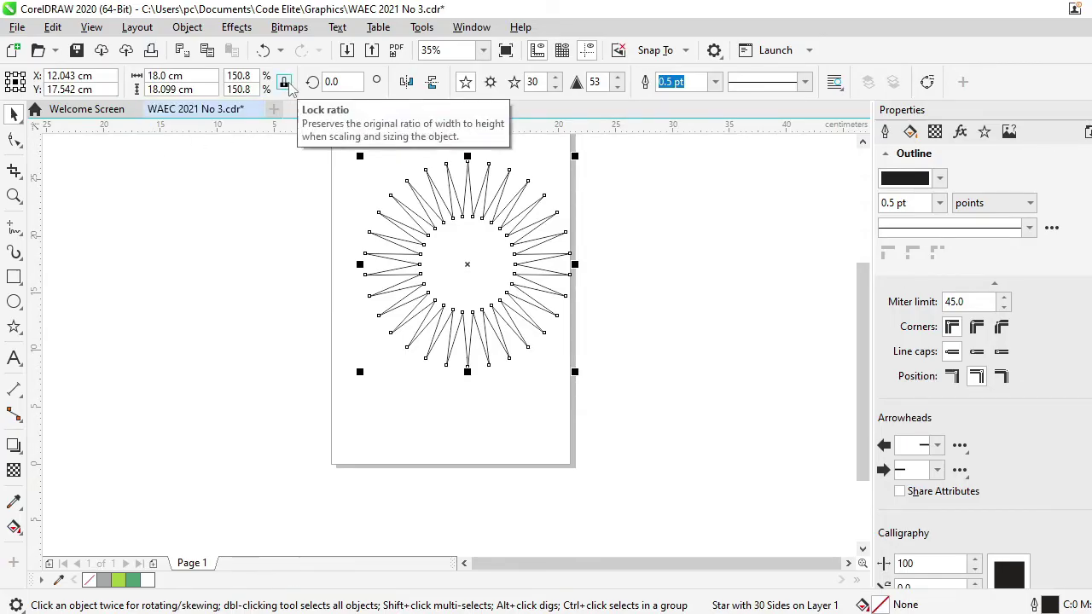
double_click(173, 89)
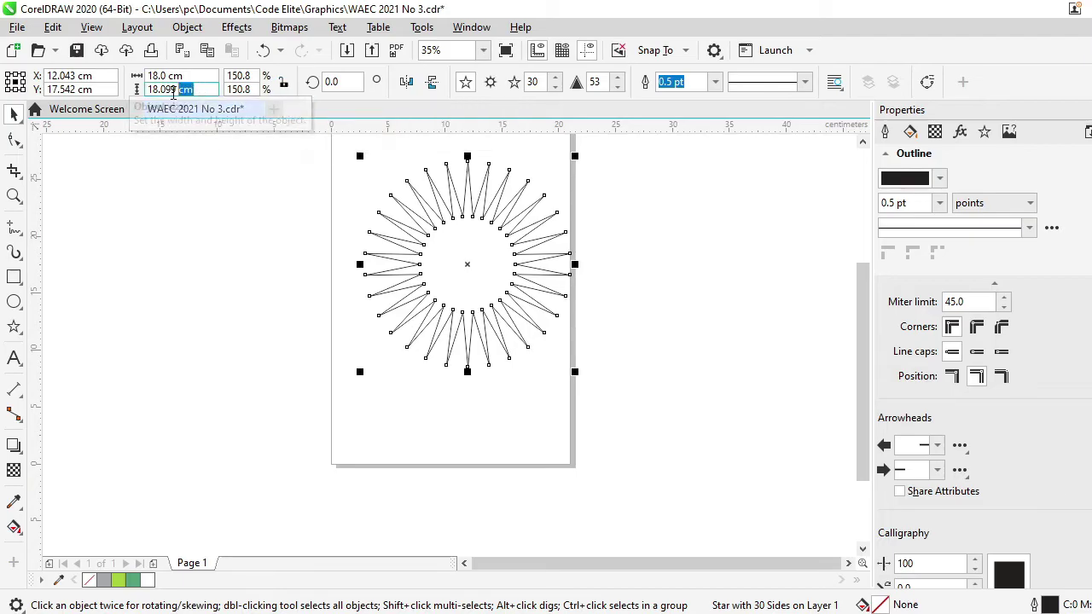
left_click_drag(173, 90, 160, 90)
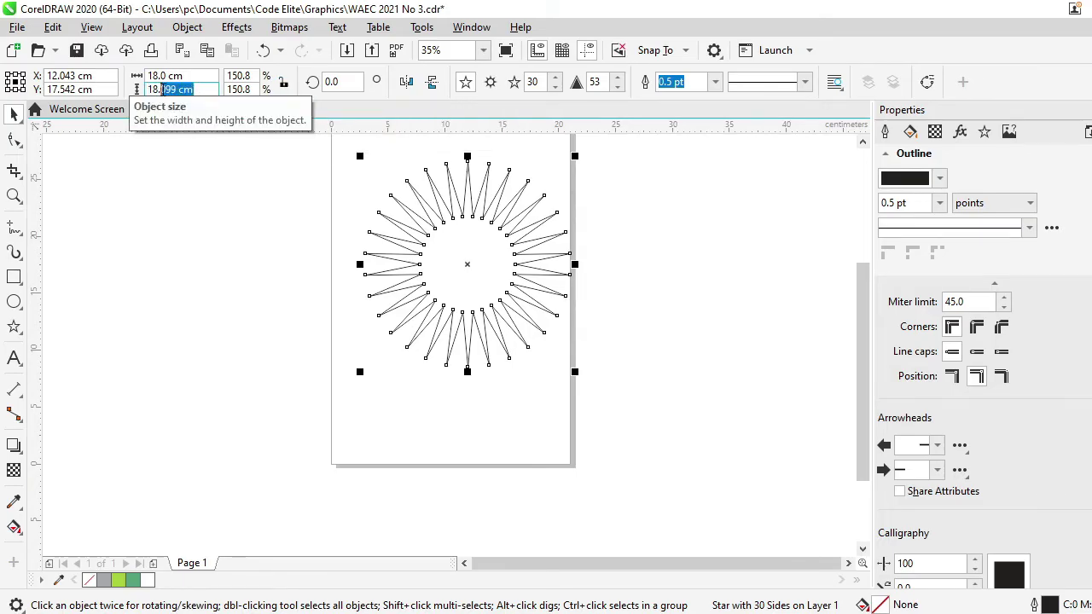
type("0")
key("Return")
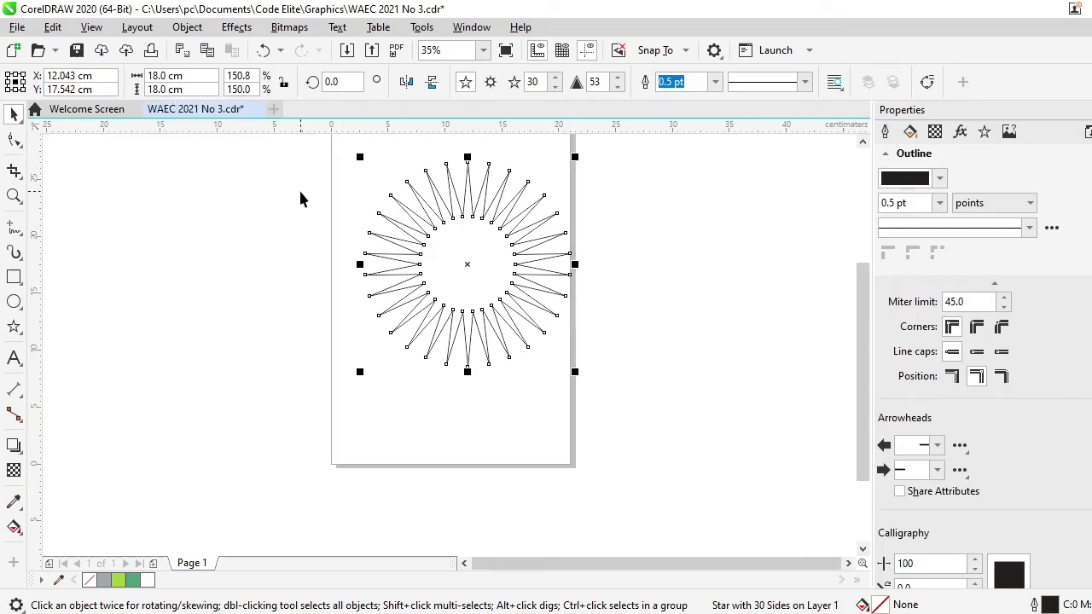
left_click(289, 86)
Fill the 30-point star with grey from the colour palette
key("alt+Tab")
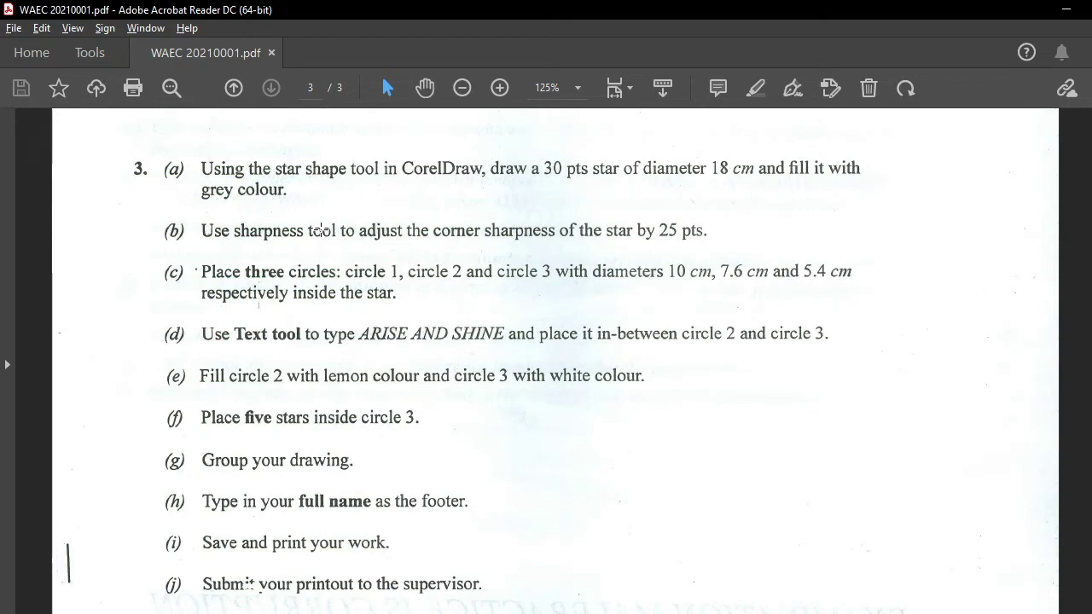
key("alt+Tab")
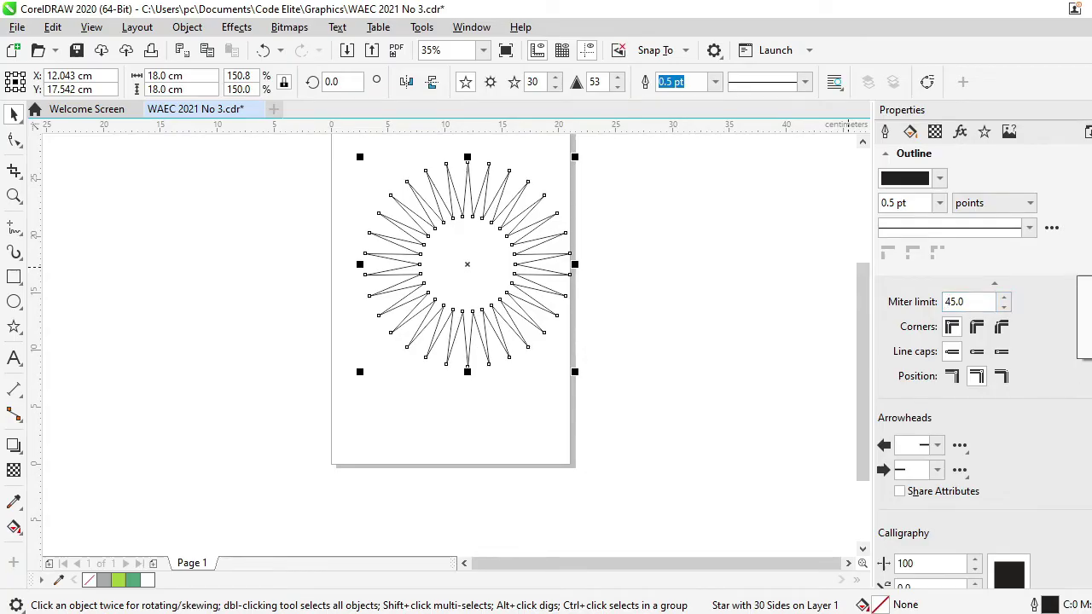
left_click(1084, 317)
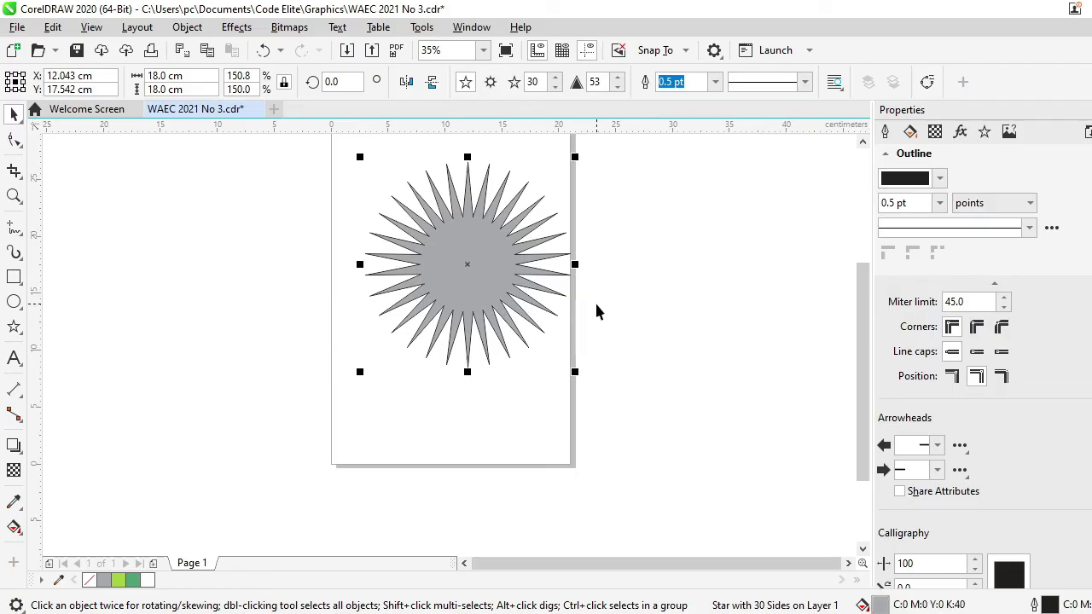
Set the star's corner sharpness to 25 to shorten its spikes
key("alt+Tab")
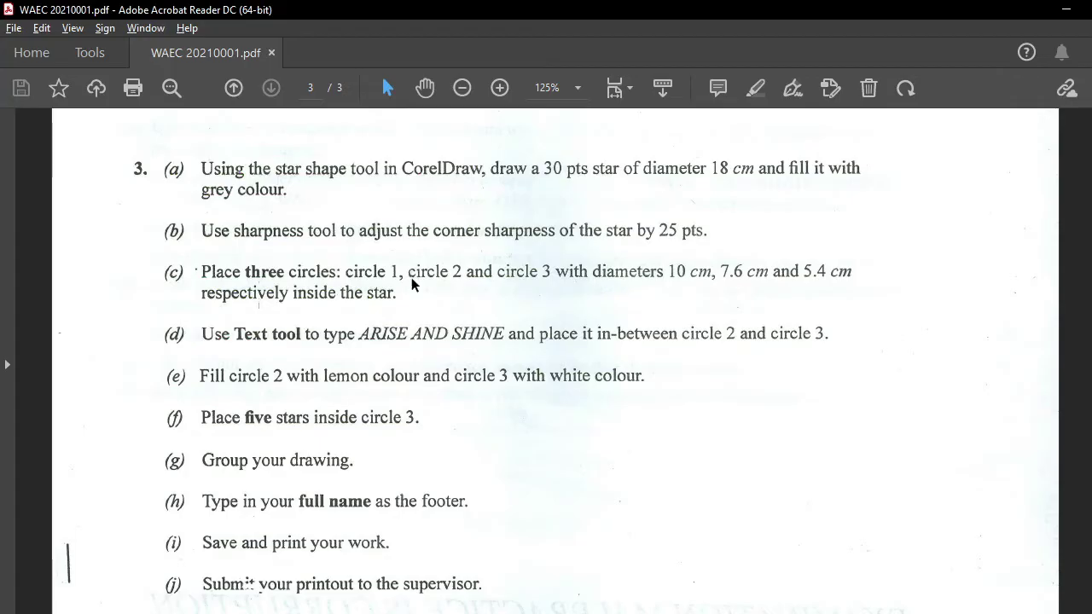
key("alt+Tab")
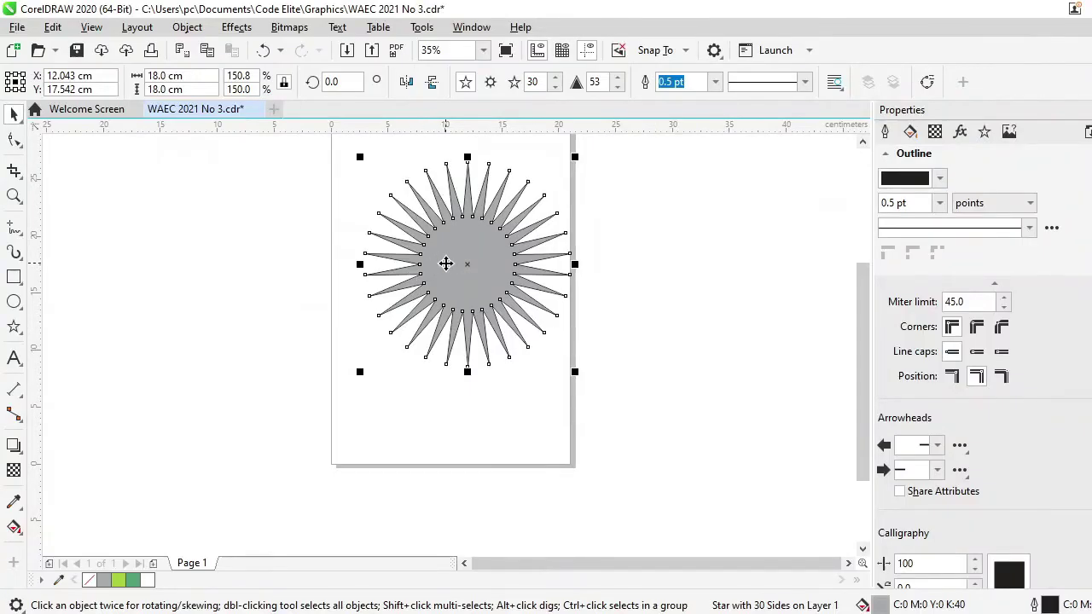
double_click(597, 82)
type("25")
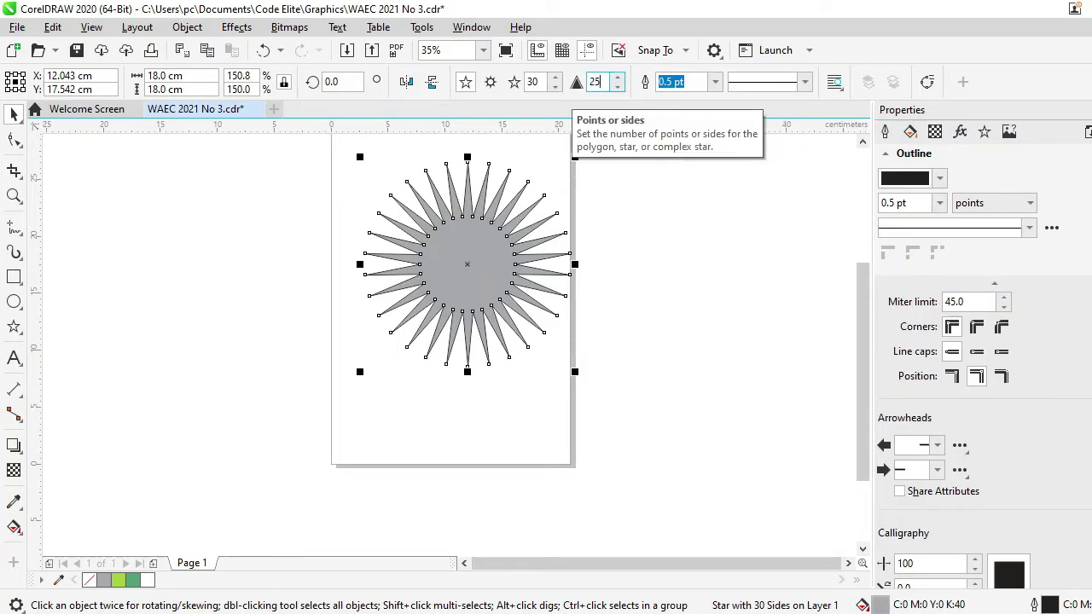
key("Return")
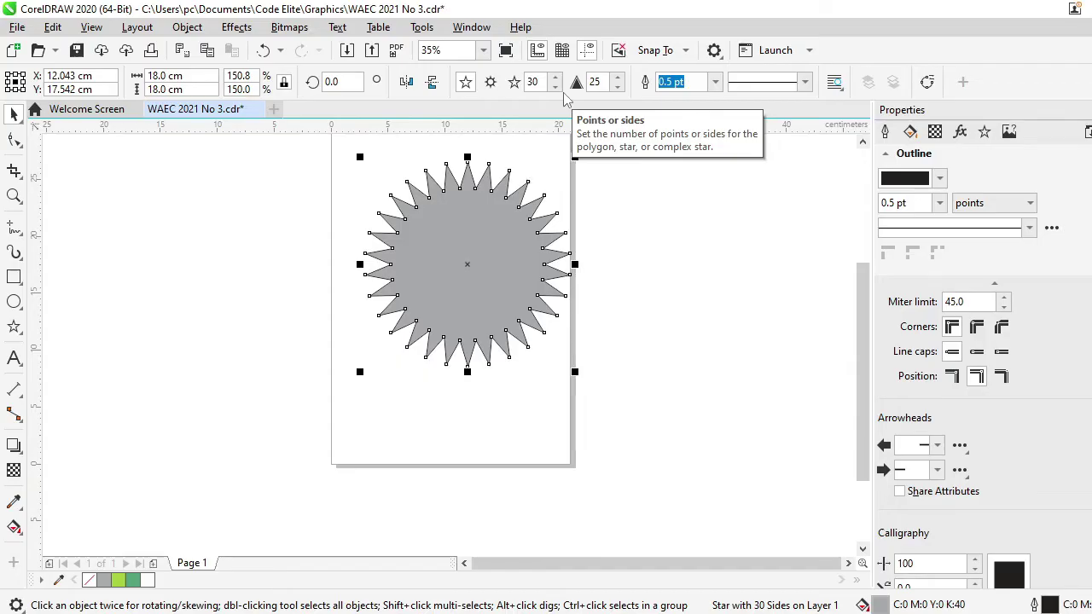
key("alt+Tab")
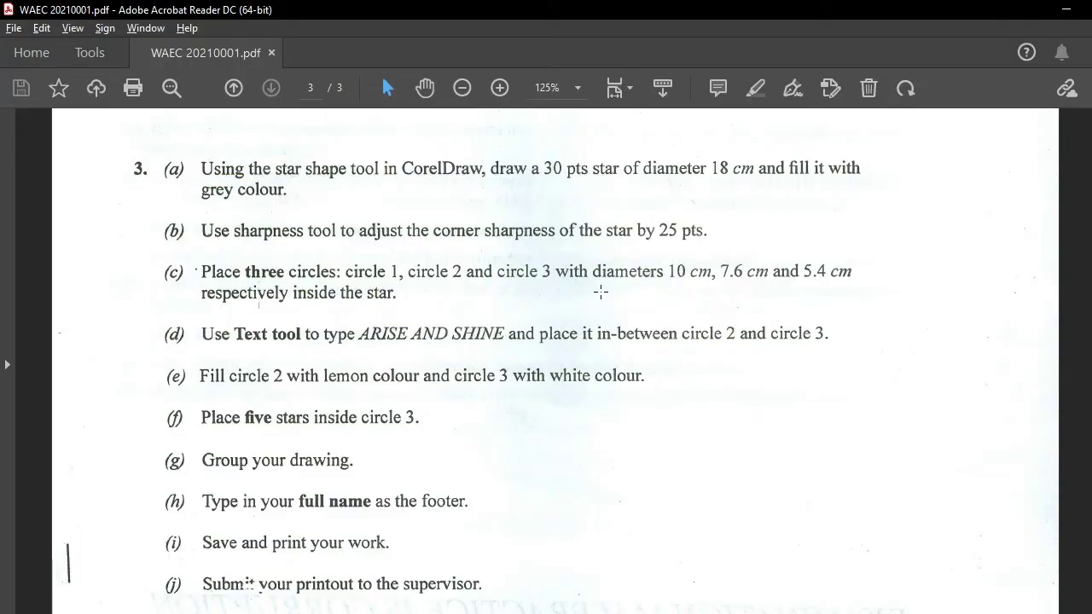
key("alt+Tab")
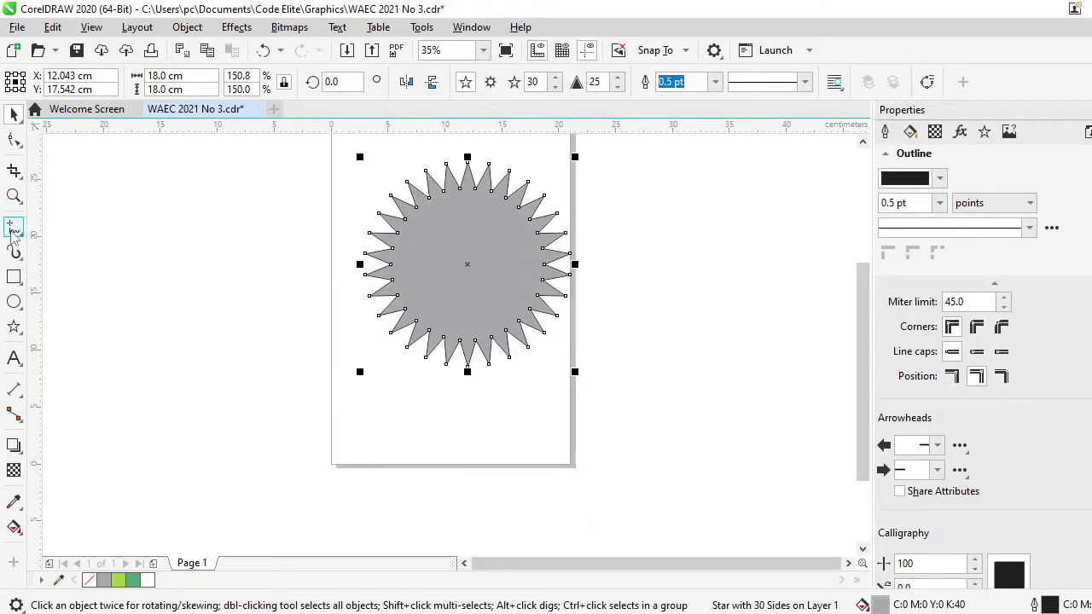
Draw a 6.525 cm circle left of the star, duplicate it, and spread the copies apart
left_click(14, 302)
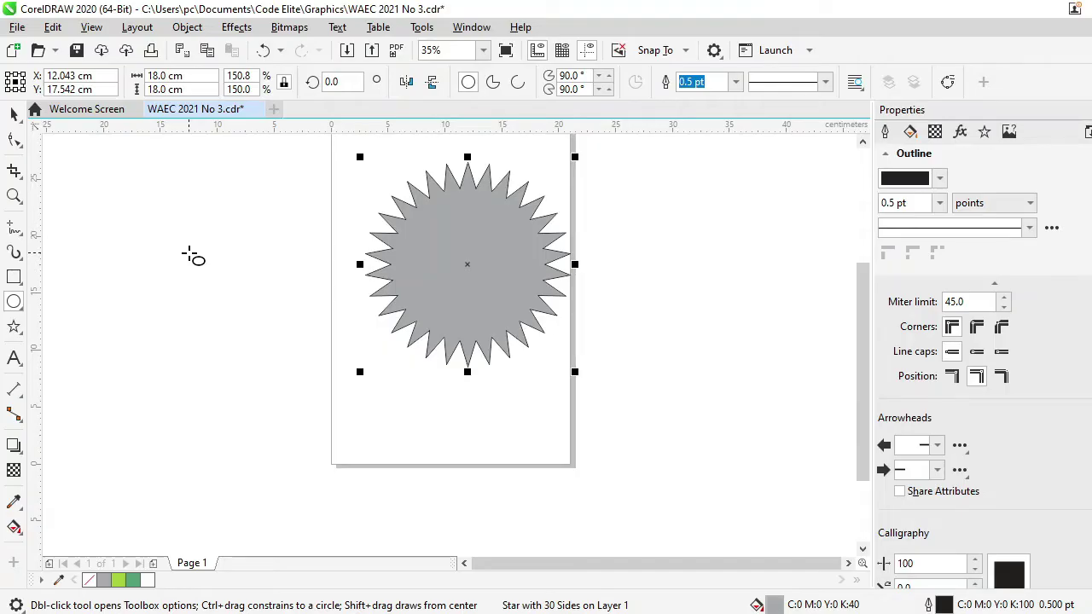
left_click_drag(189, 253, 246, 327)
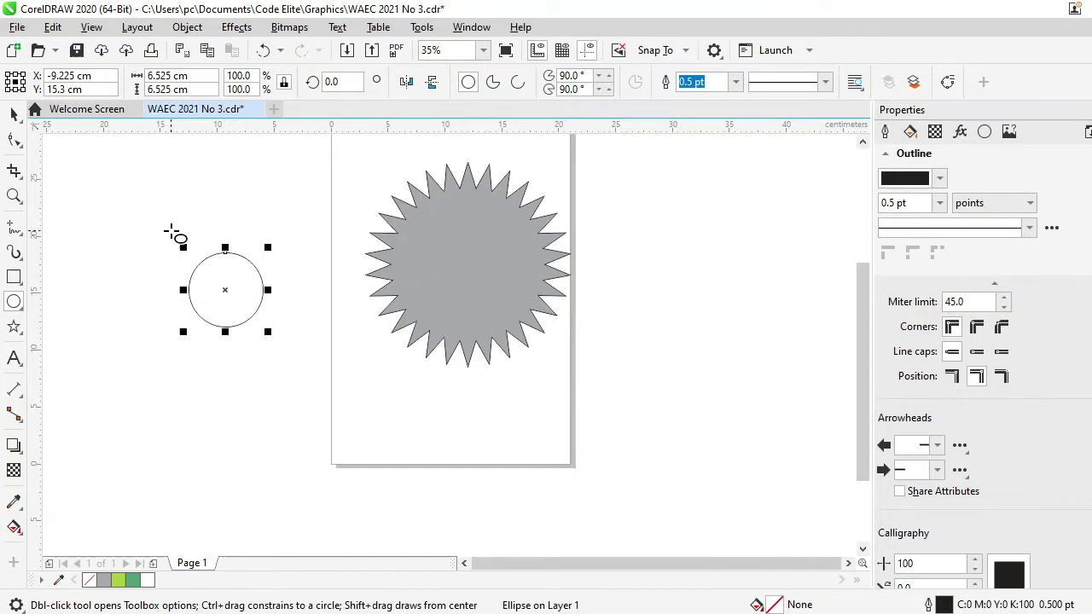
key("alt+Tab")
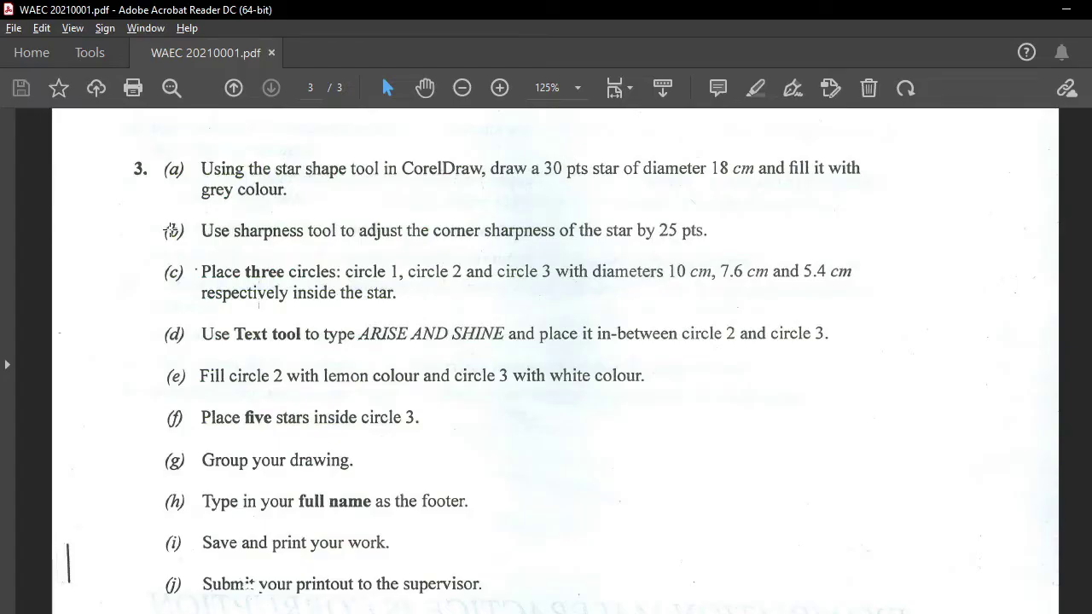
key("alt+Tab")
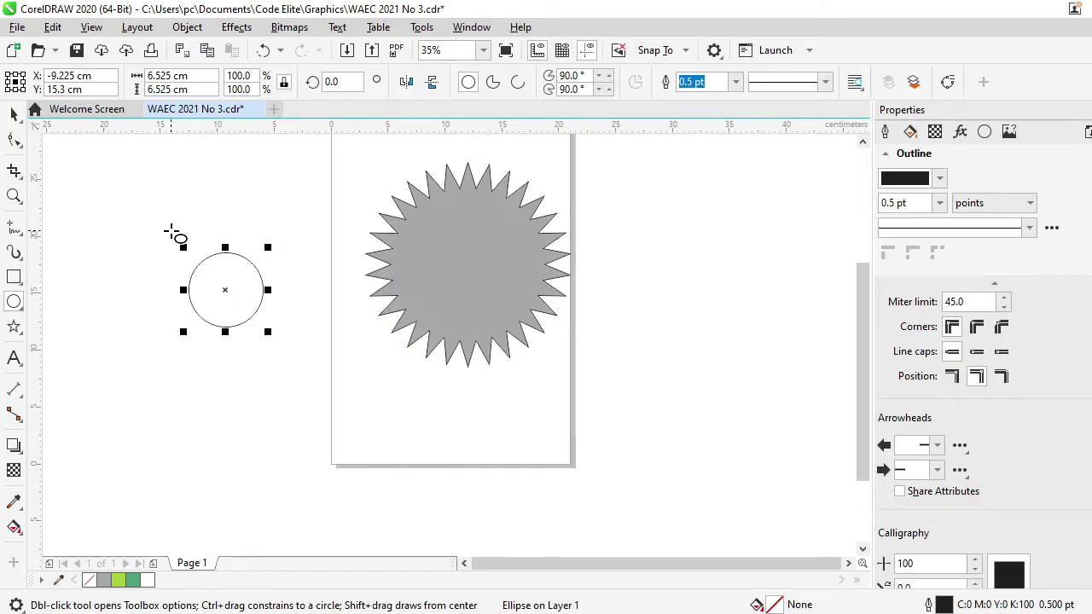
key("ctrl+d")
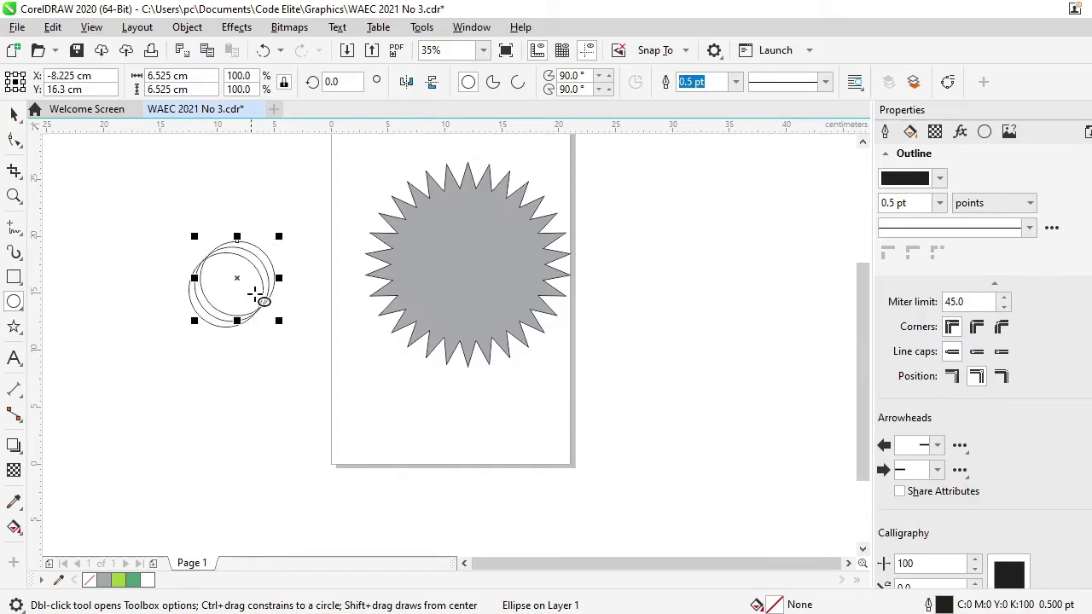
left_click_drag(237, 279, 342, 331)
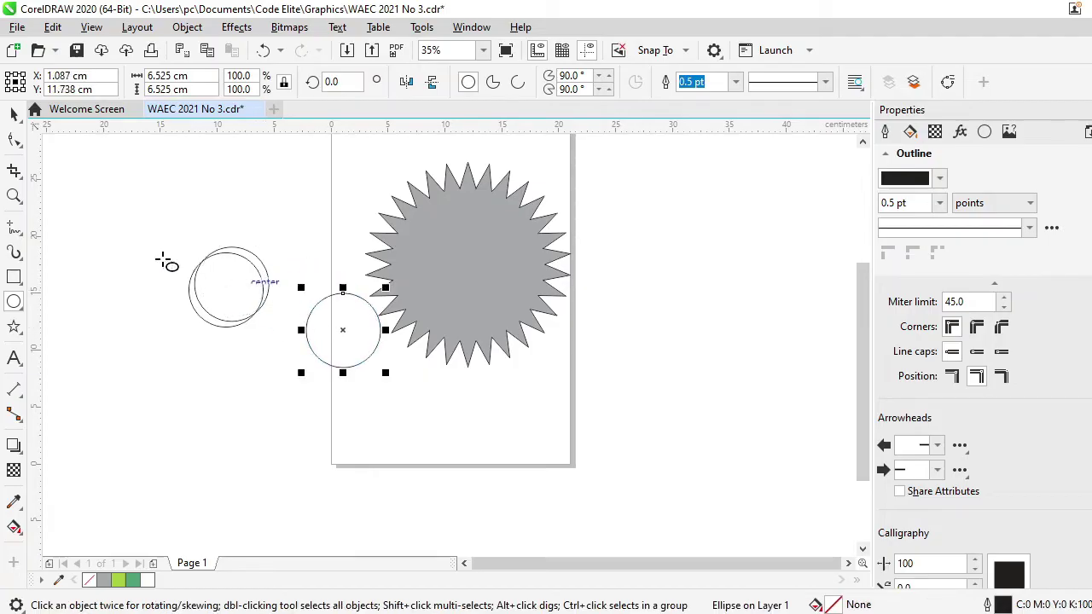
left_click(14, 114)
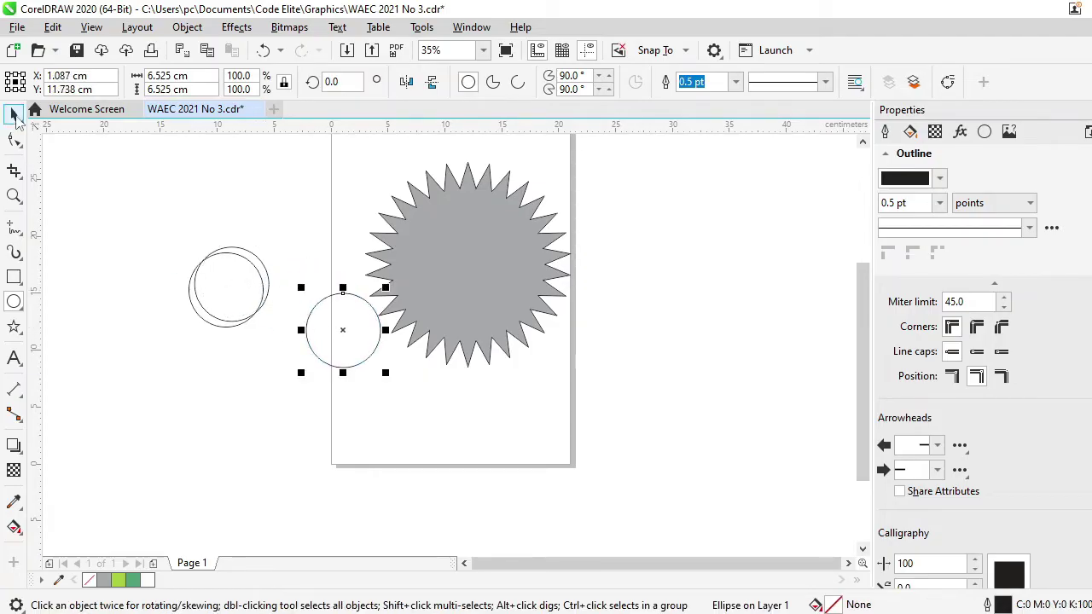
left_click(231, 261)
left_click_drag(231, 282, 287, 236)
key("alt+Tab")
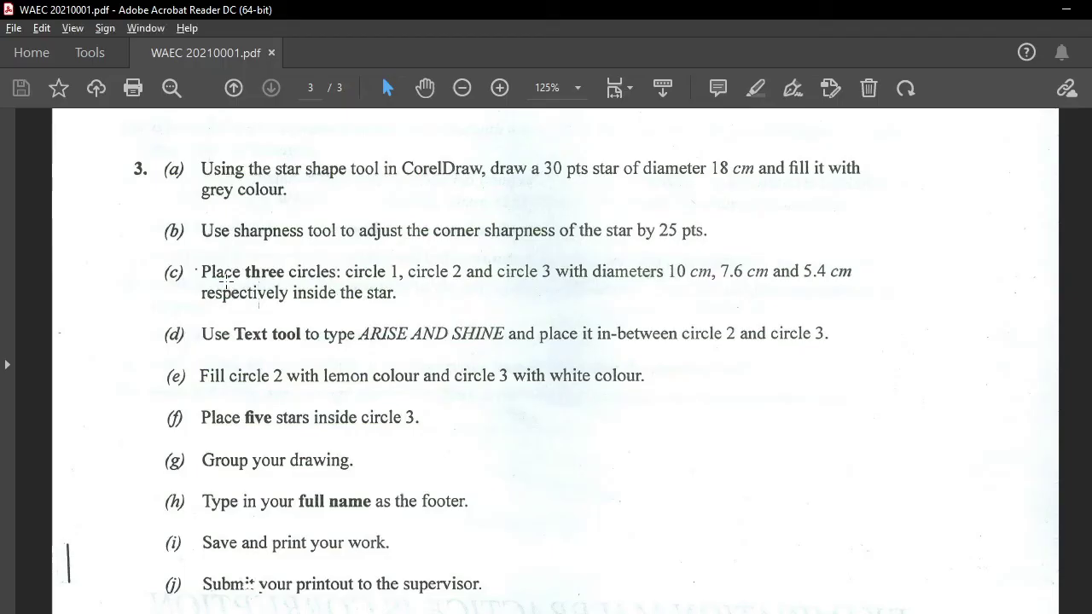
key("alt+Tab")
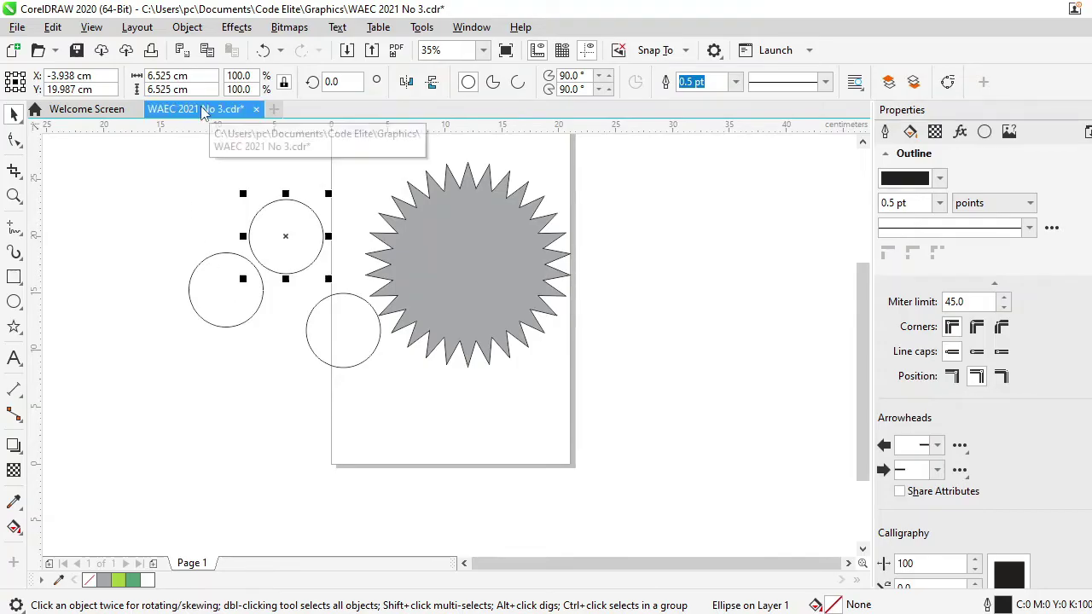
Resize the three circles to 10 cm, 7.6 cm and 5.4 cm across
left_click(201, 78)
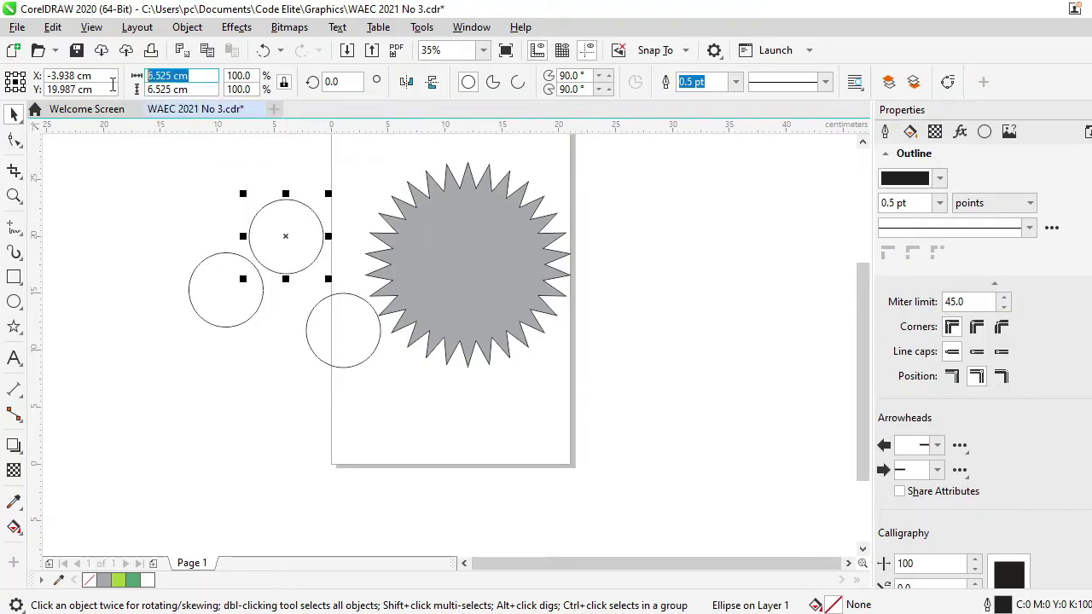
type("10")
key("Return")
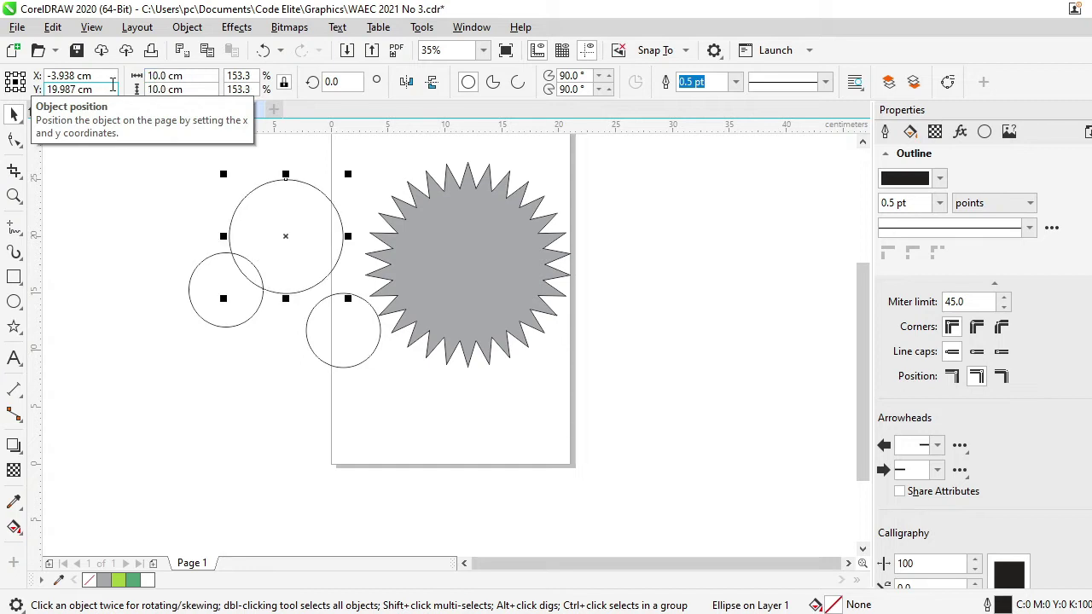
left_click_drag(287, 237, 257, 207)
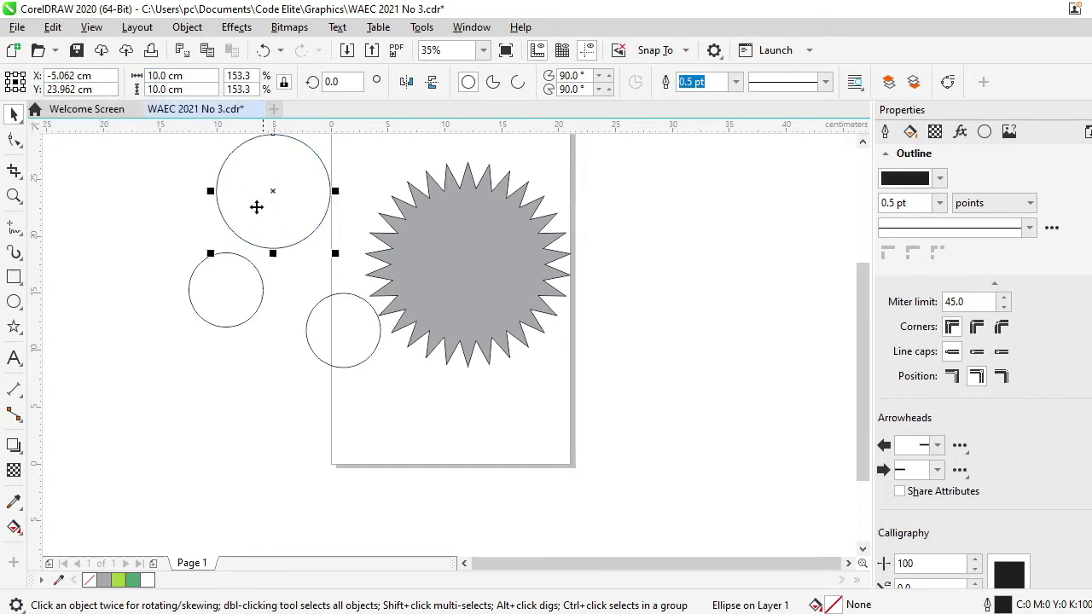
left_click(214, 279)
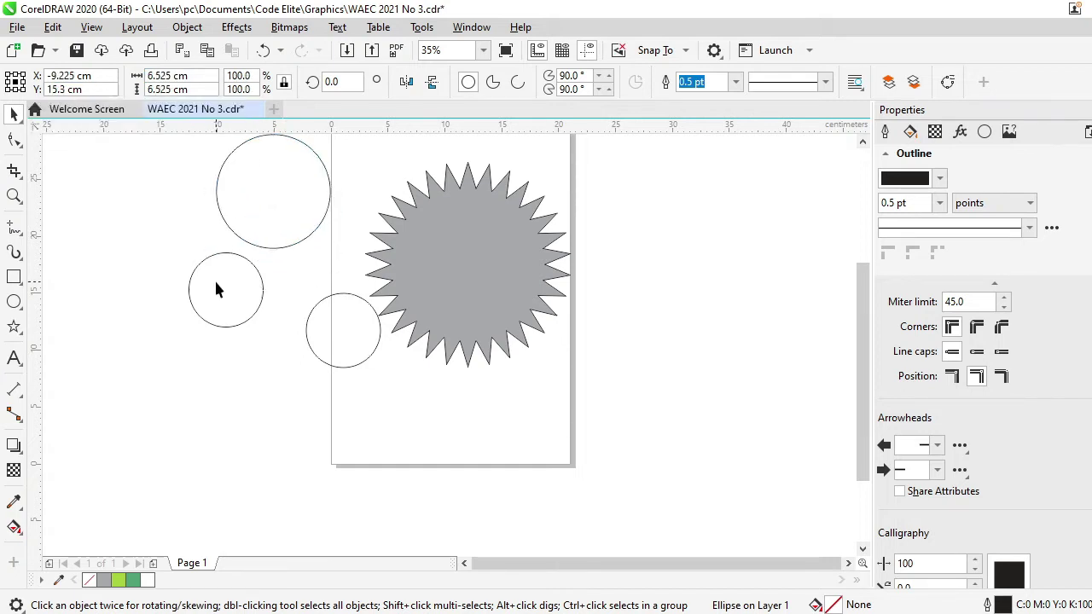
left_click(202, 76)
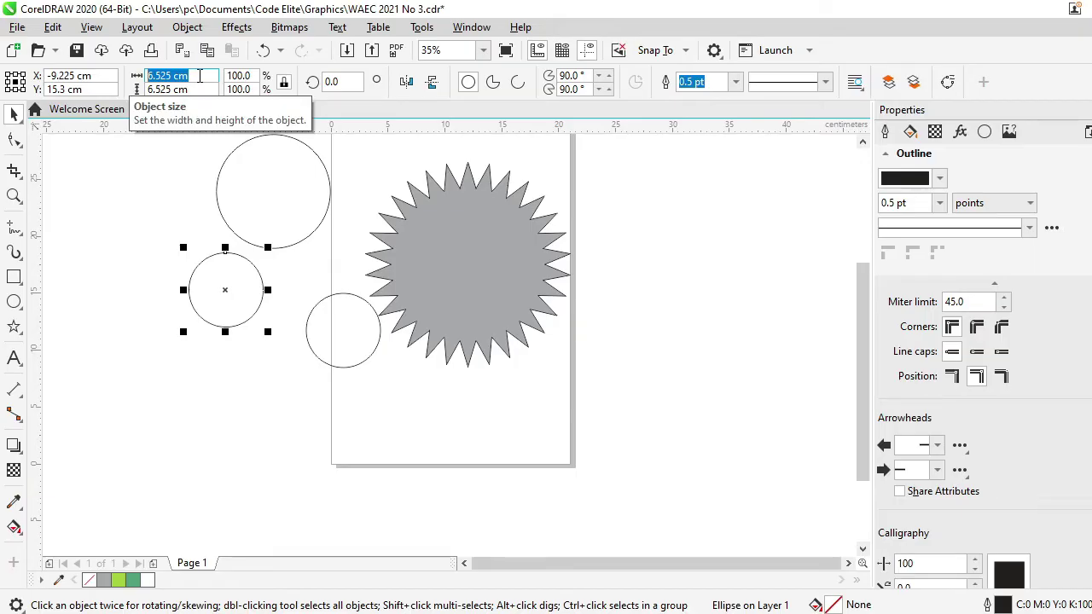
type("7.6")
key("Return")
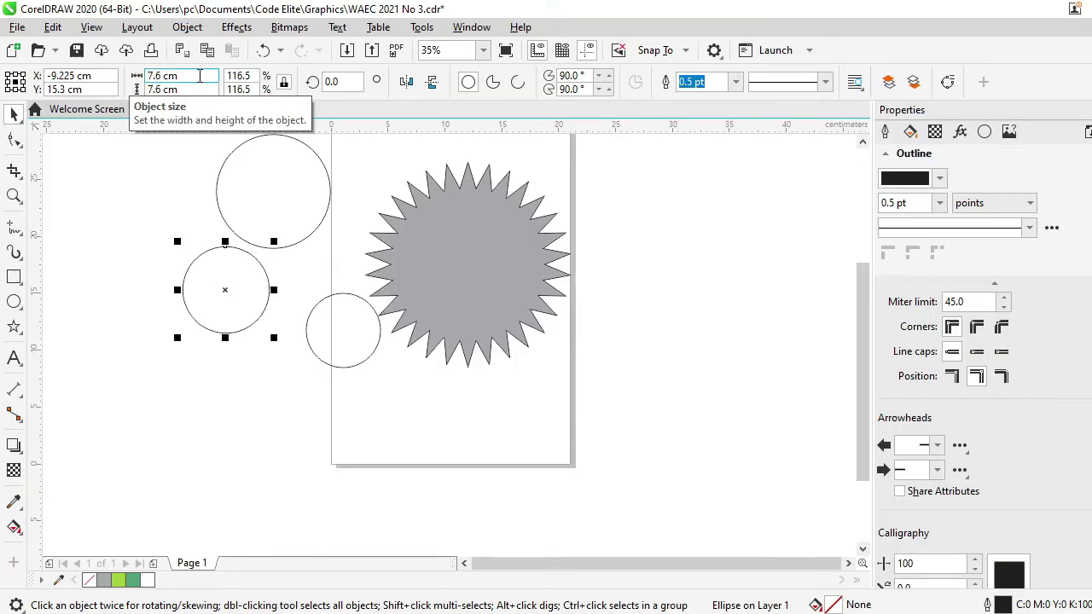
left_click(375, 325)
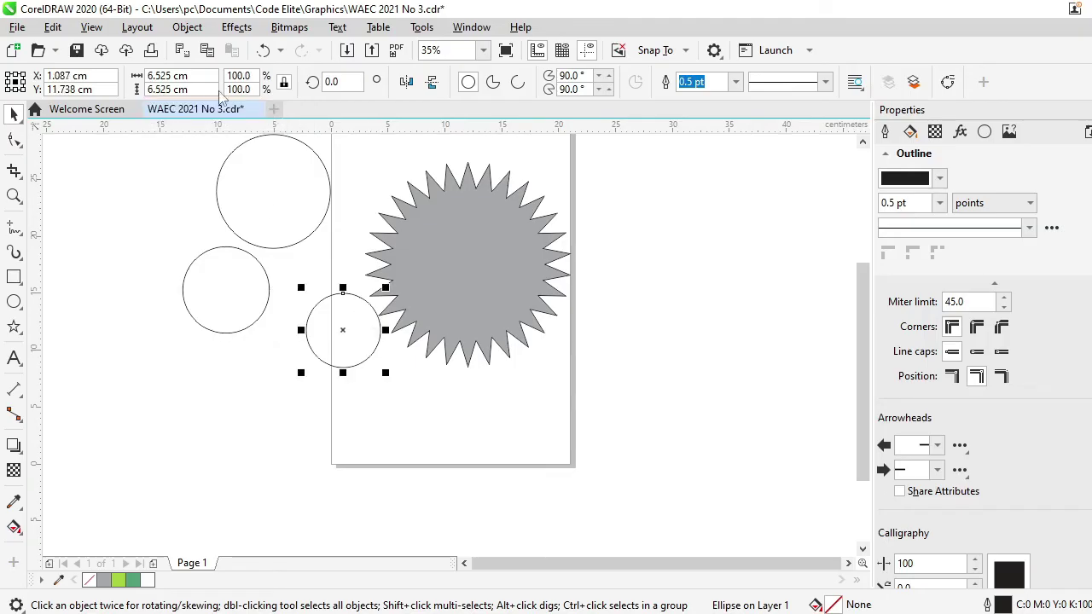
left_click(179, 75)
type("5.4")
key("Return")
Centre the 10 cm, 7.6 cm and 5.4 cm circles on the grey star
key("alt+Tab")
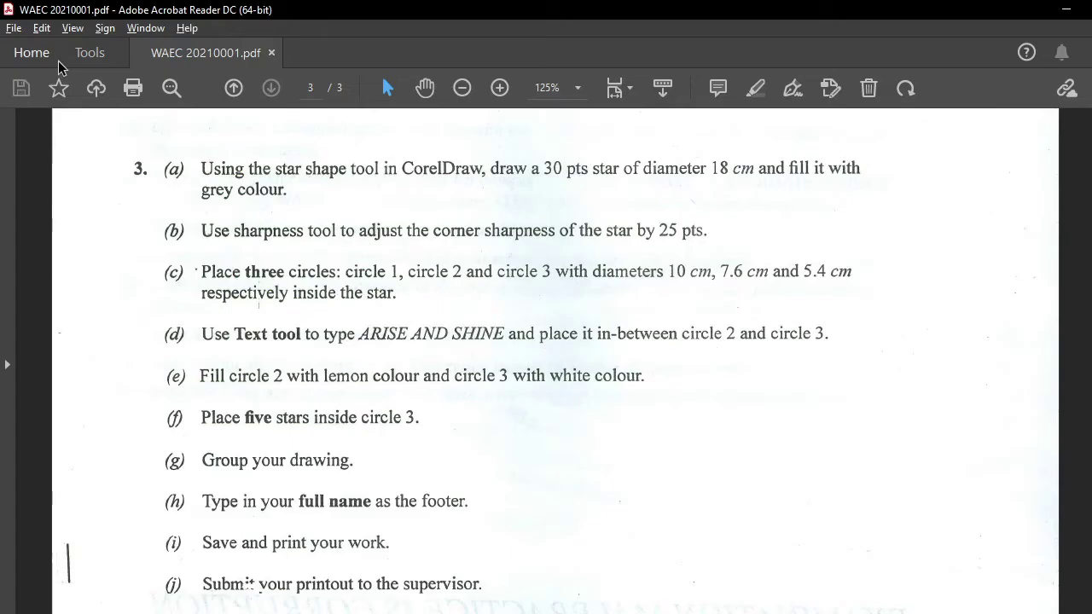
key("alt+Tab")
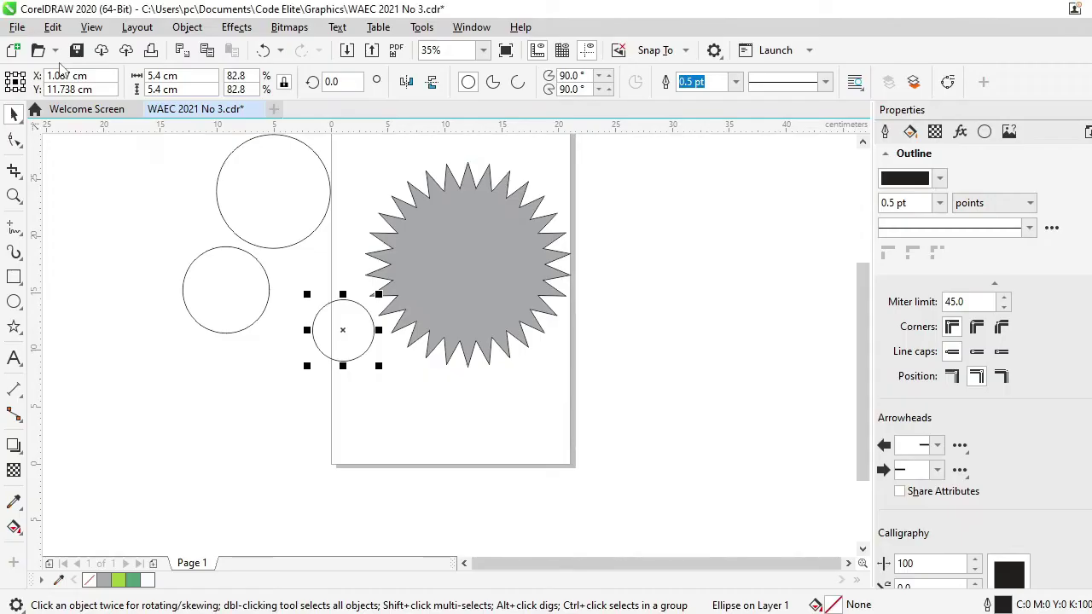
left_click_drag(263, 195, 473, 271)
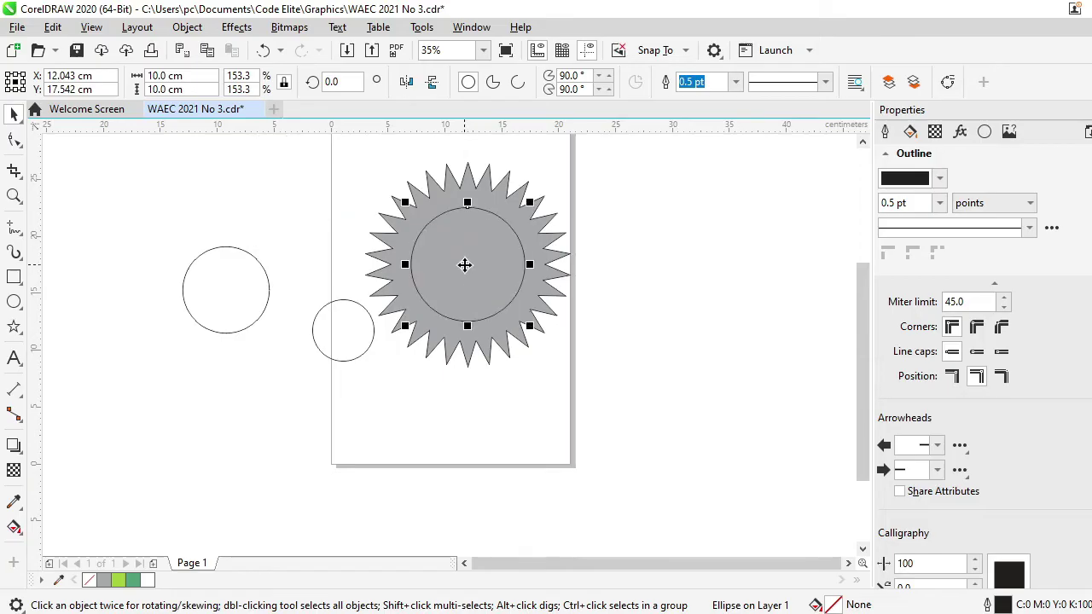
left_click(242, 292)
left_click_drag(243, 291, 472, 271)
left_click_drag(343, 316, 466, 260)
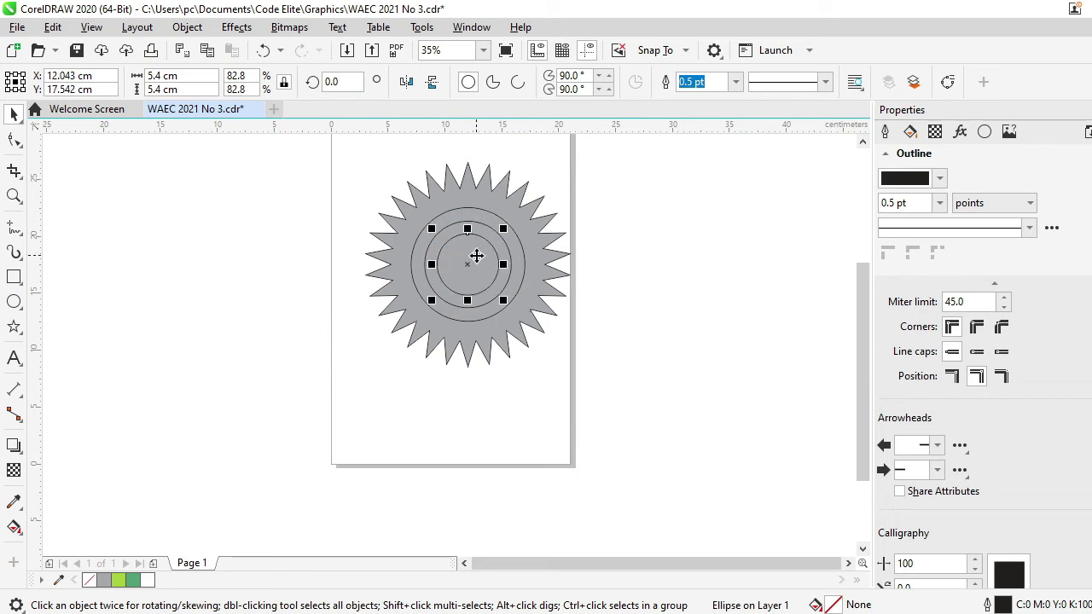
Type 'ARISE AND SHINE' as Arial 24 pt artistic text left of the page and select it
key("alt+Tab")
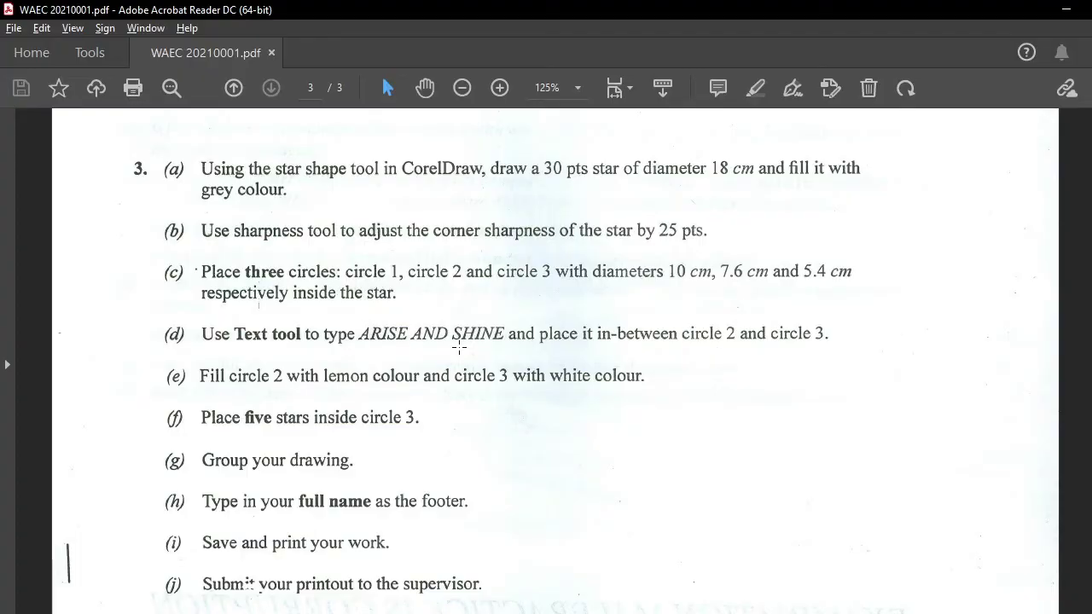
key("alt+Tab")
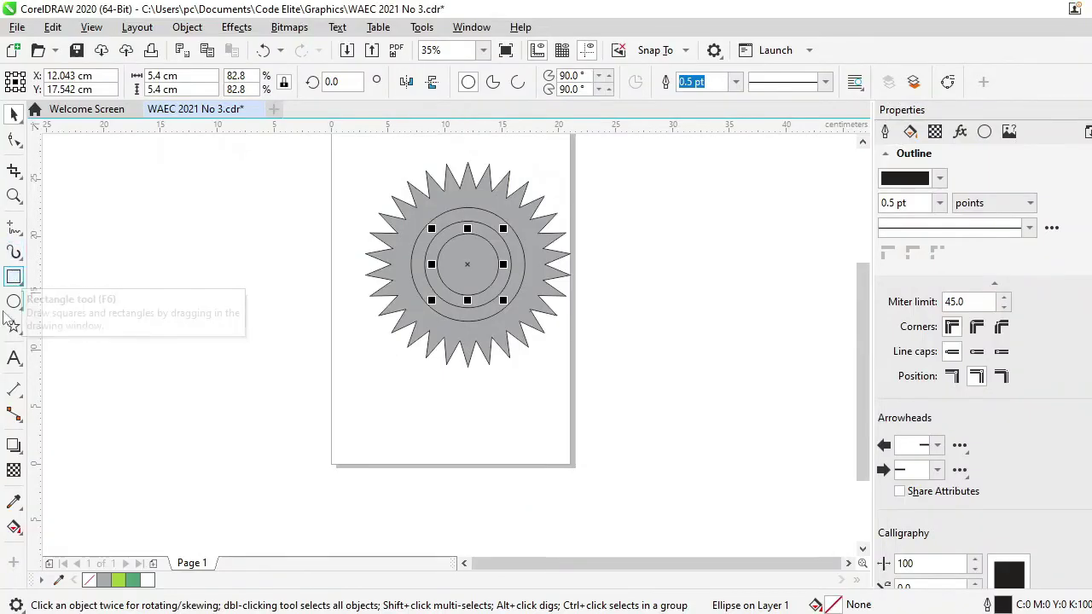
left_click(12, 358)
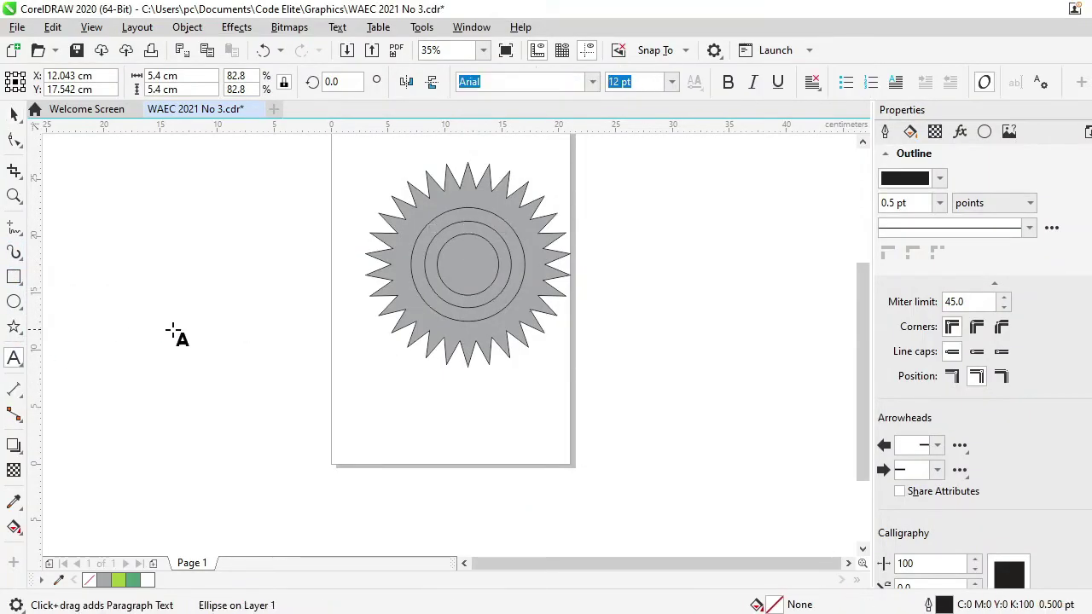
left_click(219, 316)
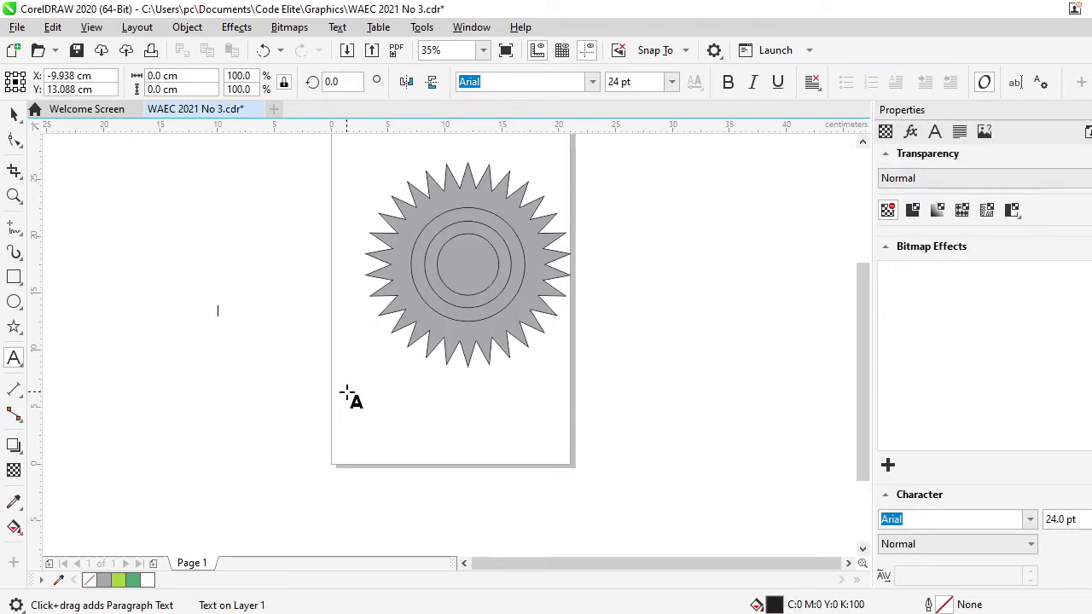
type("ARIS")
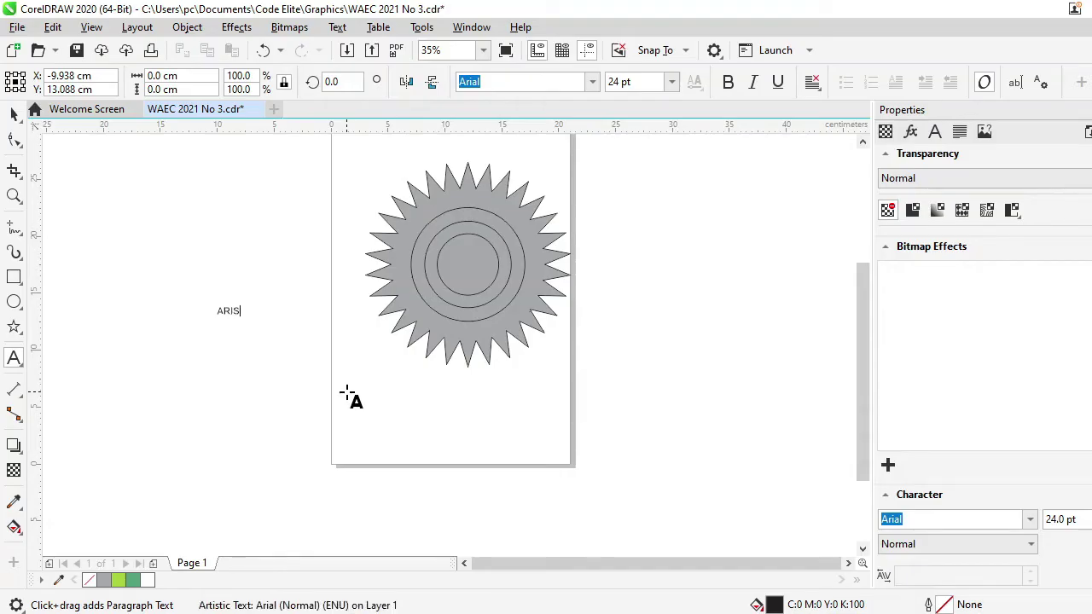
type("E AND SHINE")
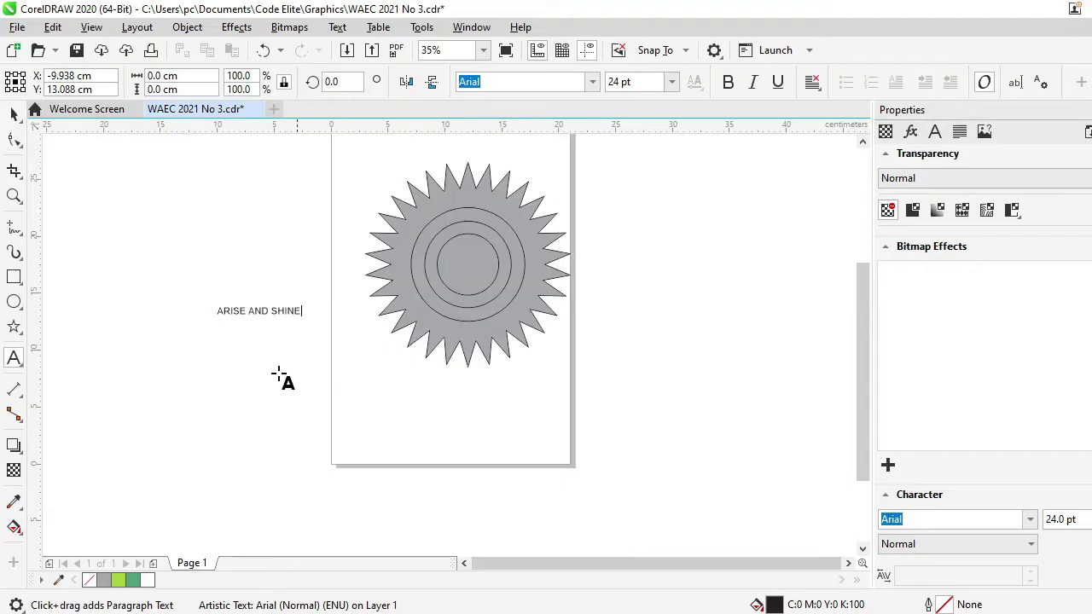
left_click(259, 311)
left_click(14, 113)
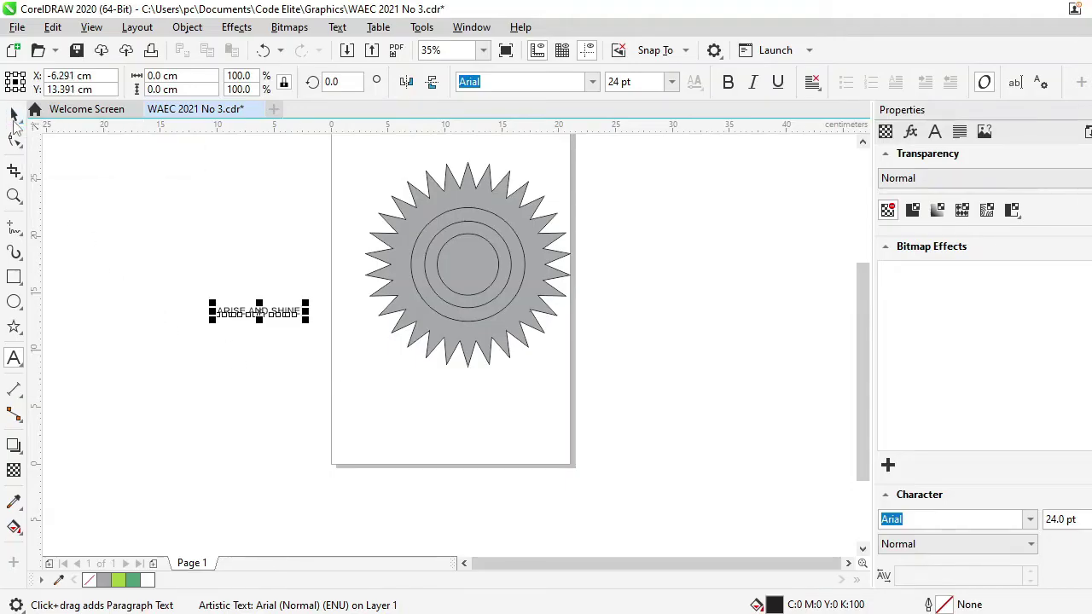
Make the ARISE AND SHINE text italic
key("alt+Tab")
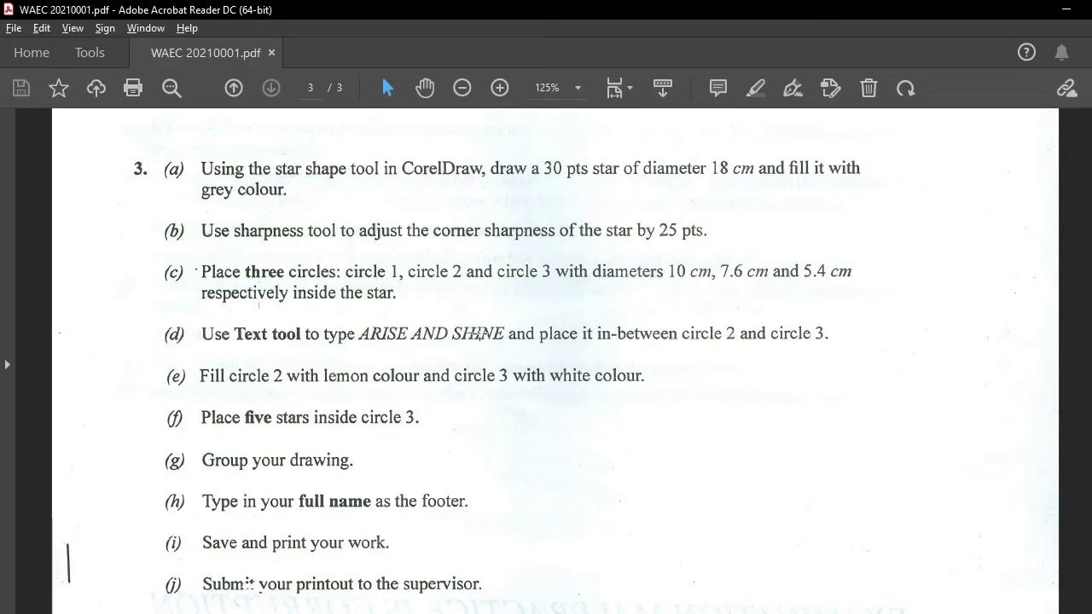
key("alt+Tab")
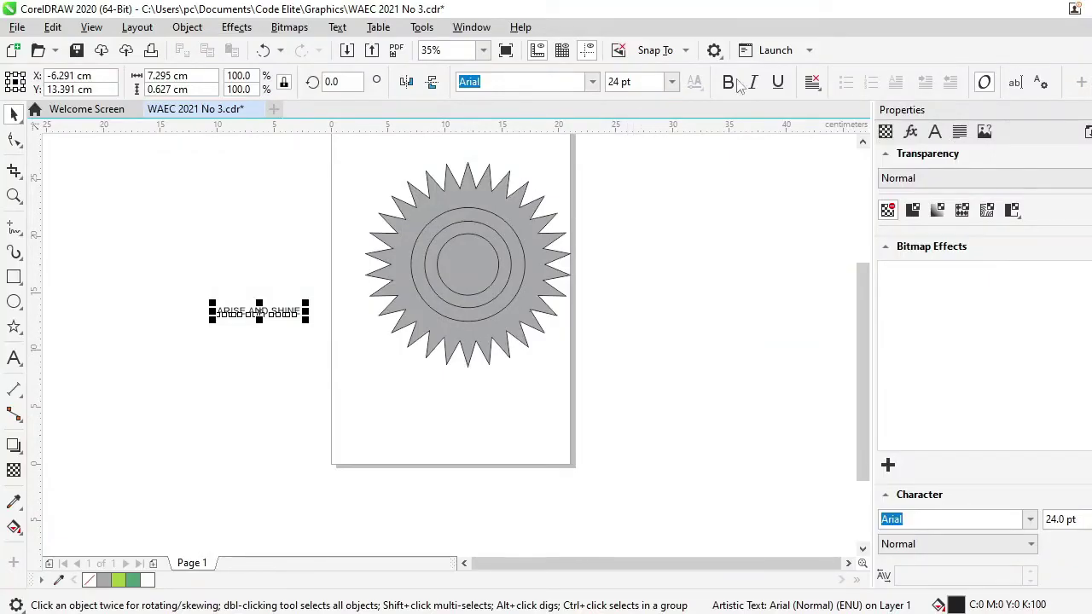
left_click(753, 81)
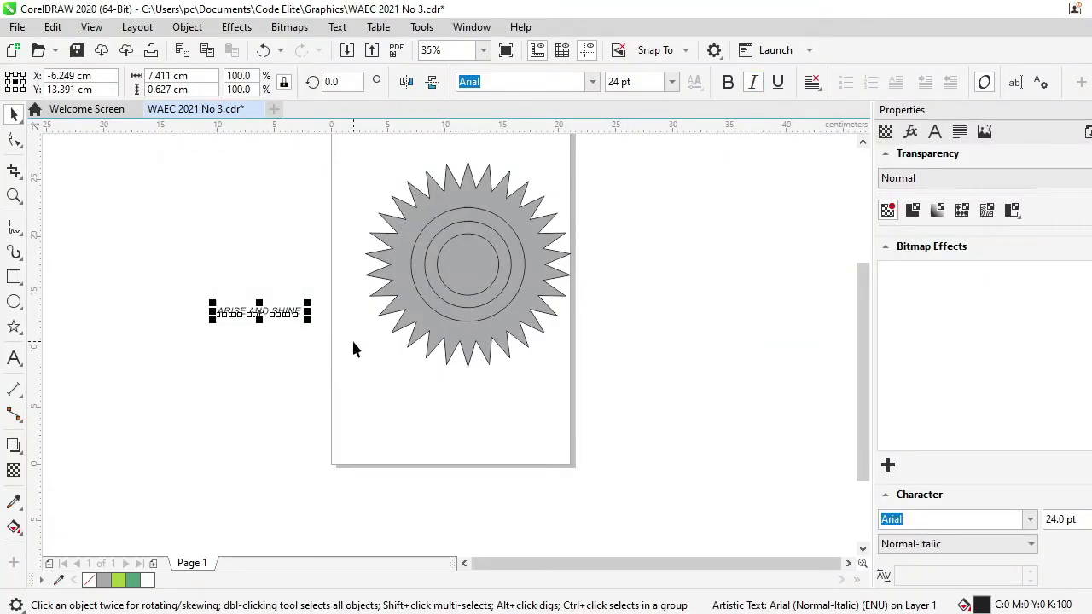
Move the text onto the star between circles 2 and 3, narrowing it to about 5.66 cm
key("alt+Tab")
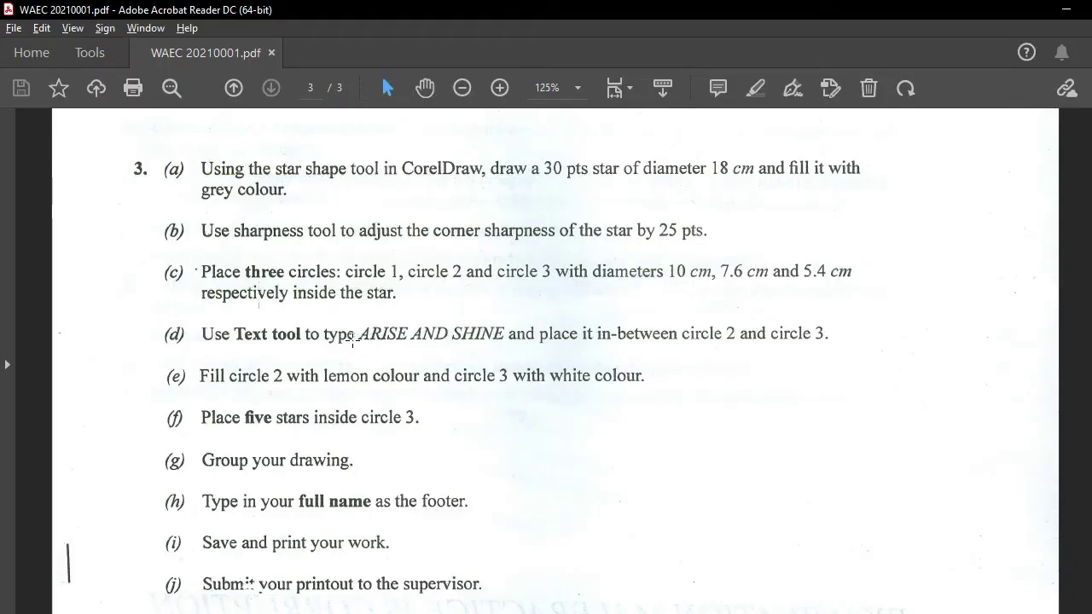
key("alt+Tab")
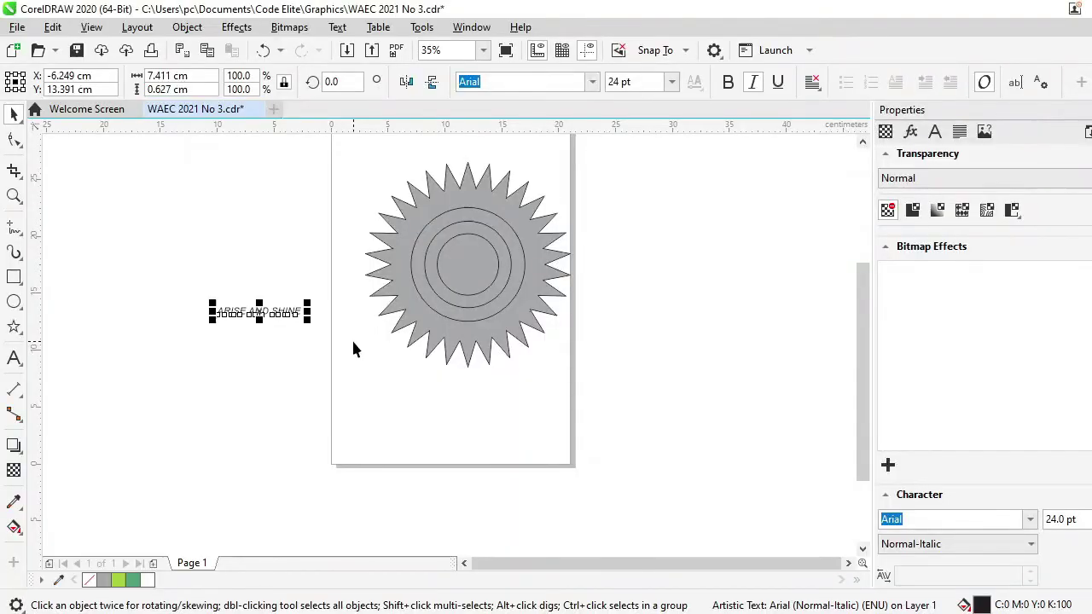
key("alt+Tab")
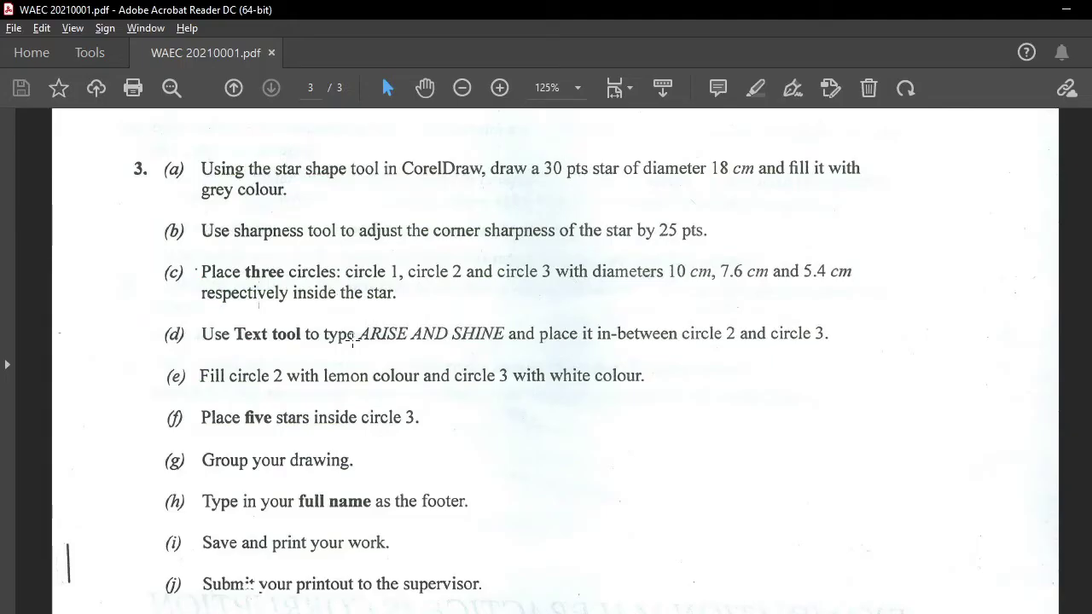
key("alt+Tab")
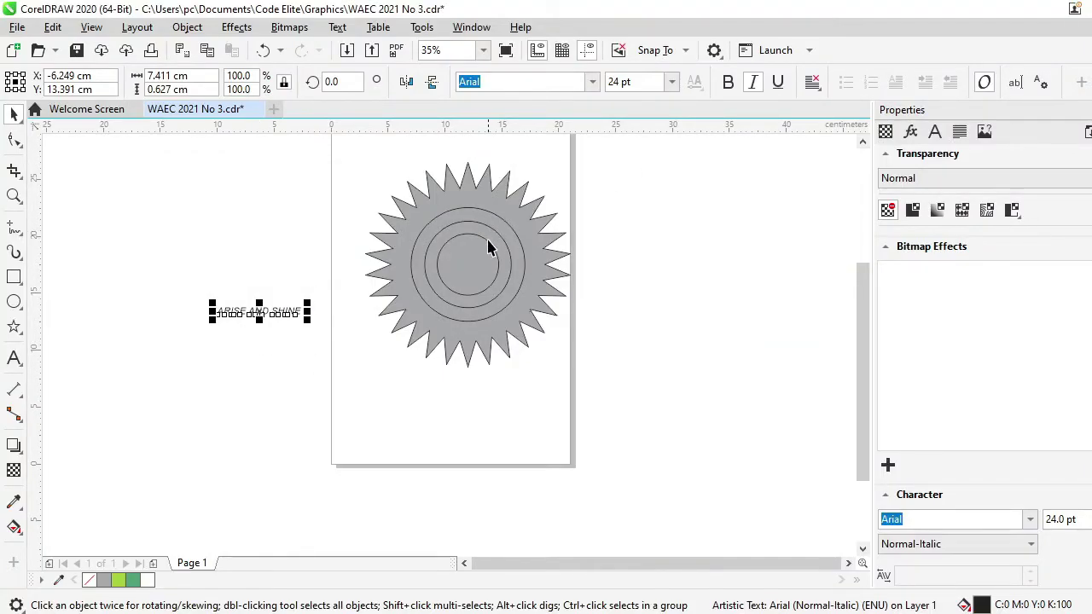
left_click_drag(258, 313, 478, 240)
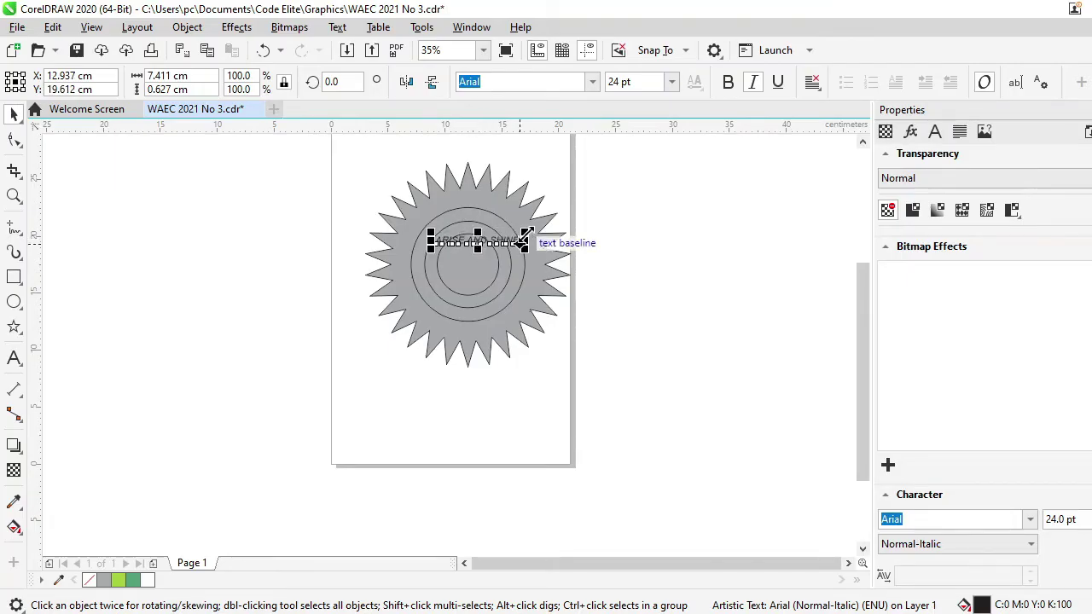
left_click_drag(523, 242, 507, 244)
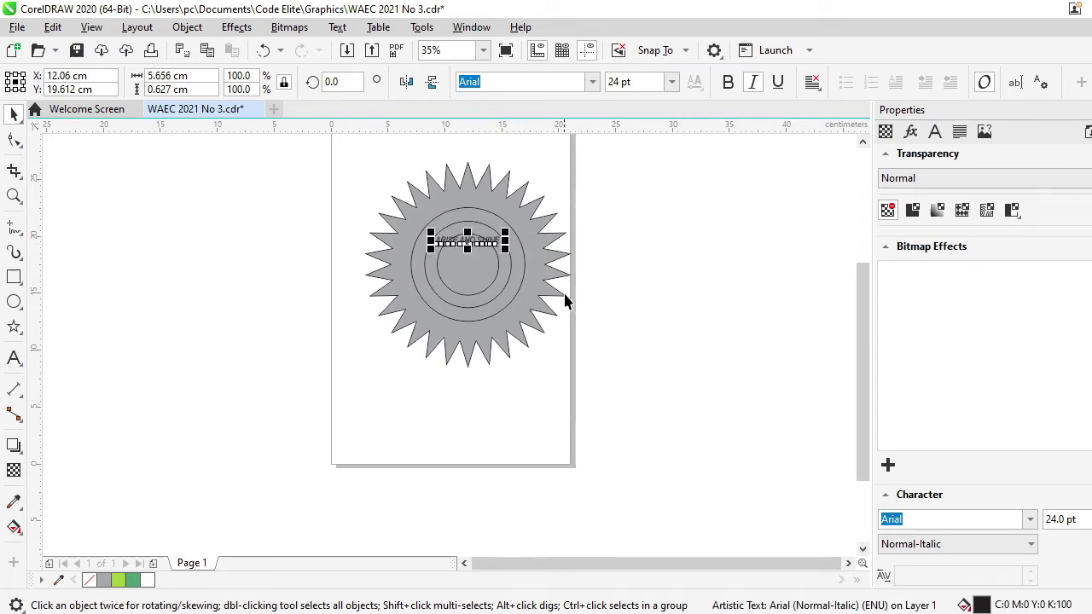
left_click(670, 295)
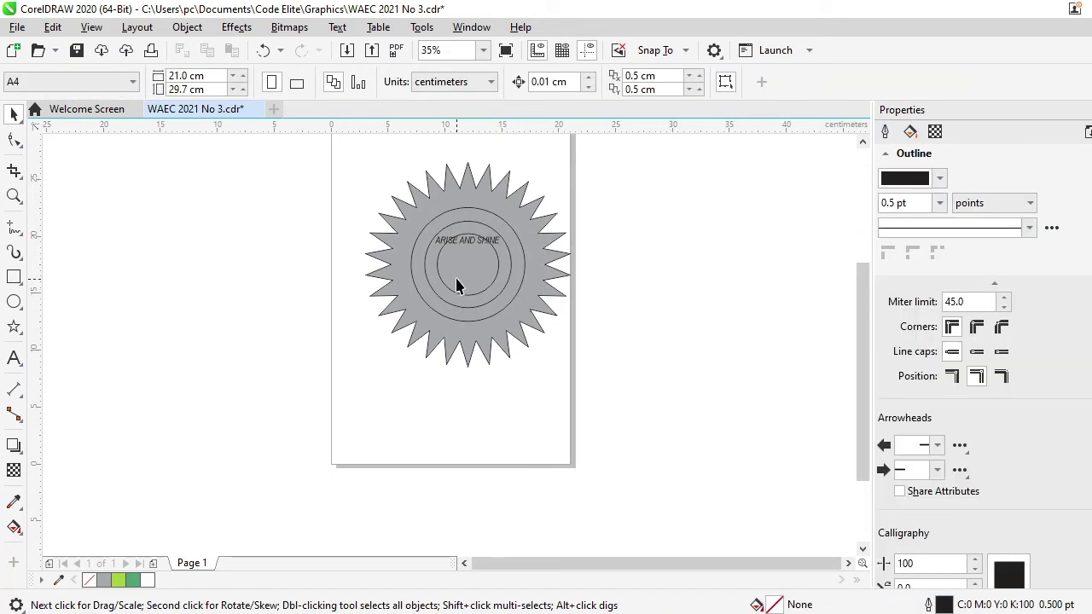
left_click(467, 242)
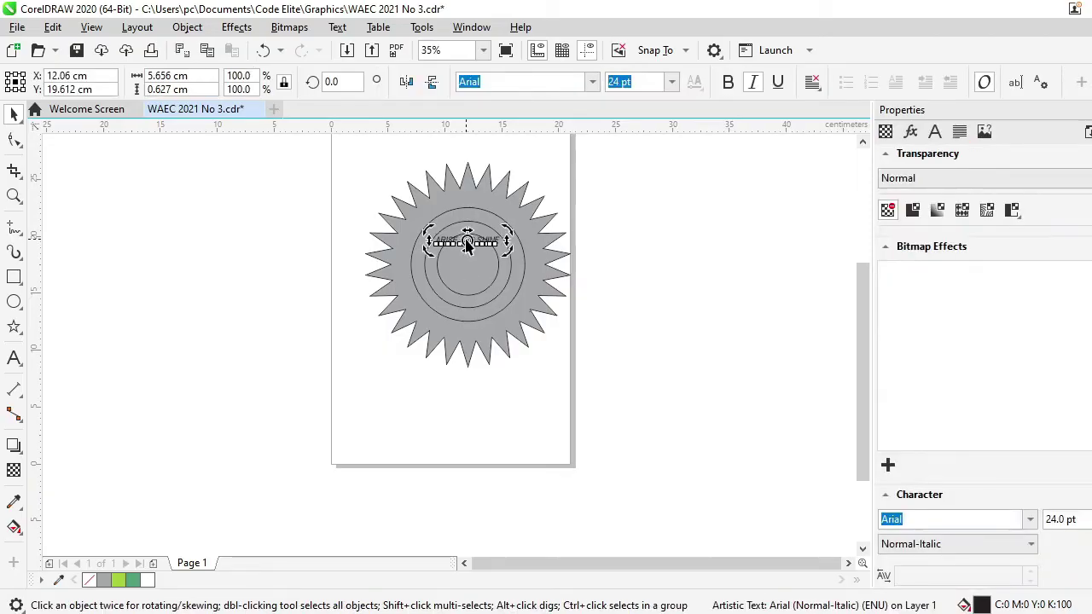
left_click(629, 253)
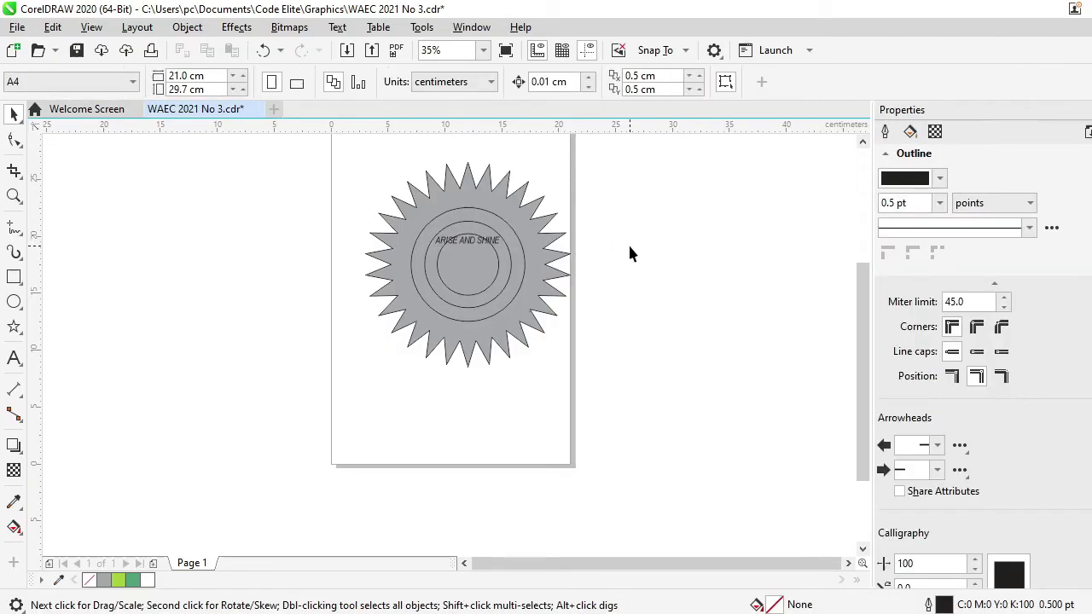
key("alt+Tab")
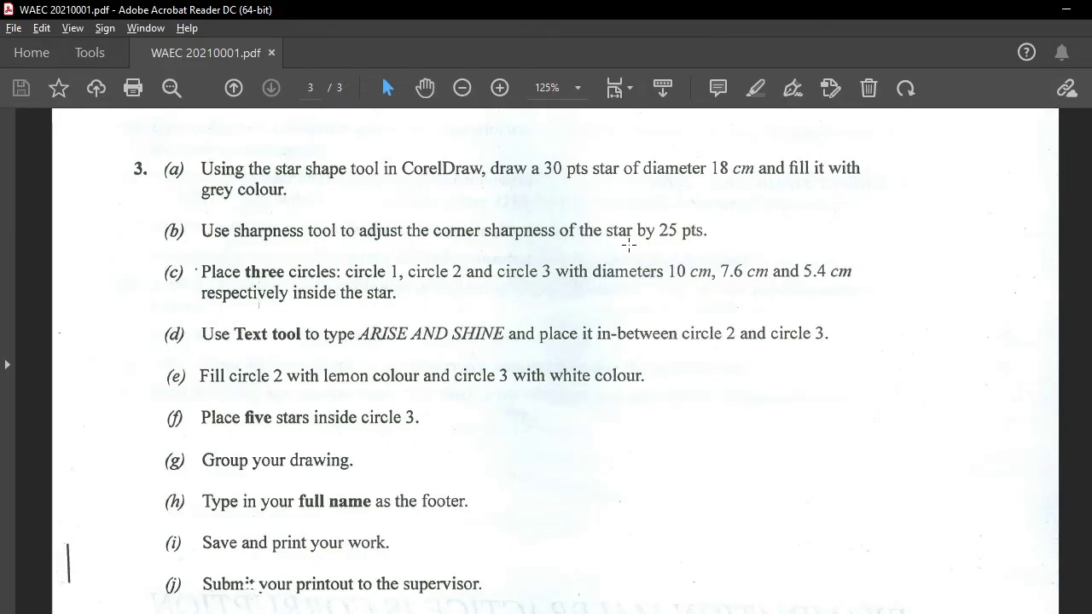
key("alt+Tab")
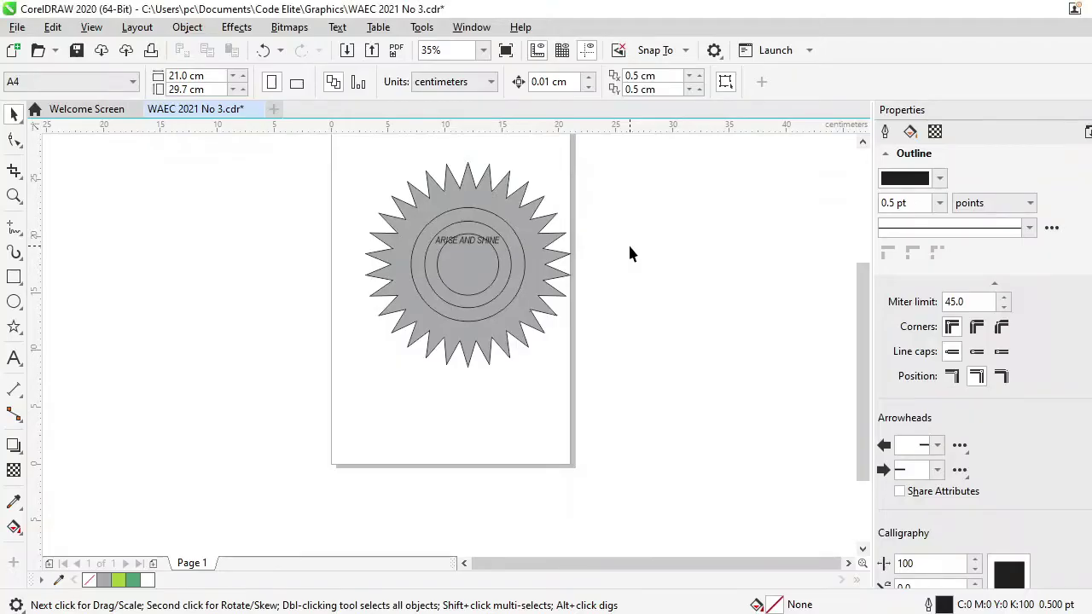
key("alt+Tab")
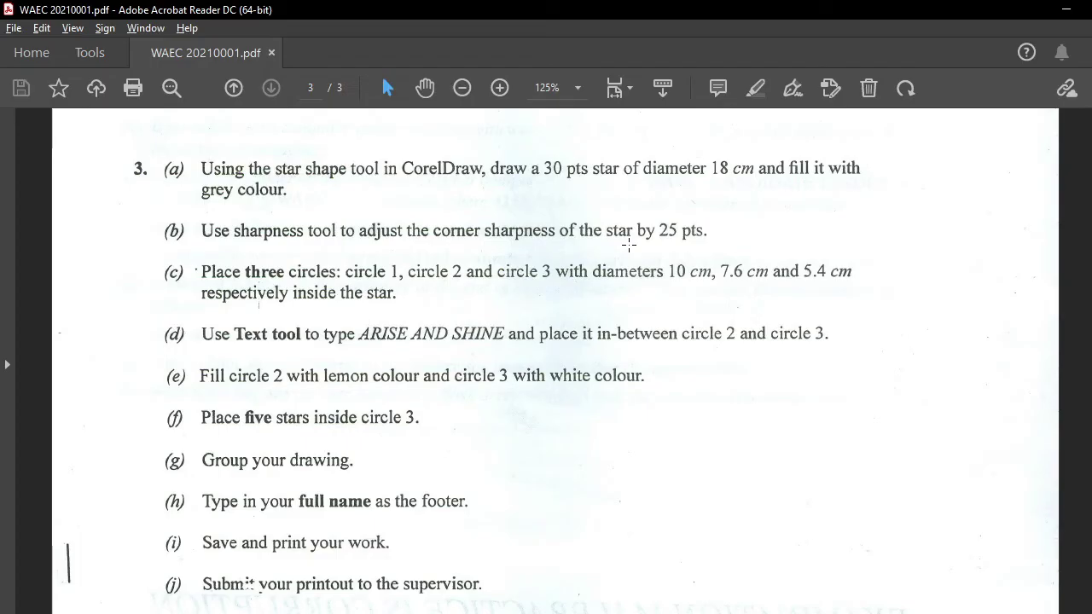
key("alt+Tab")
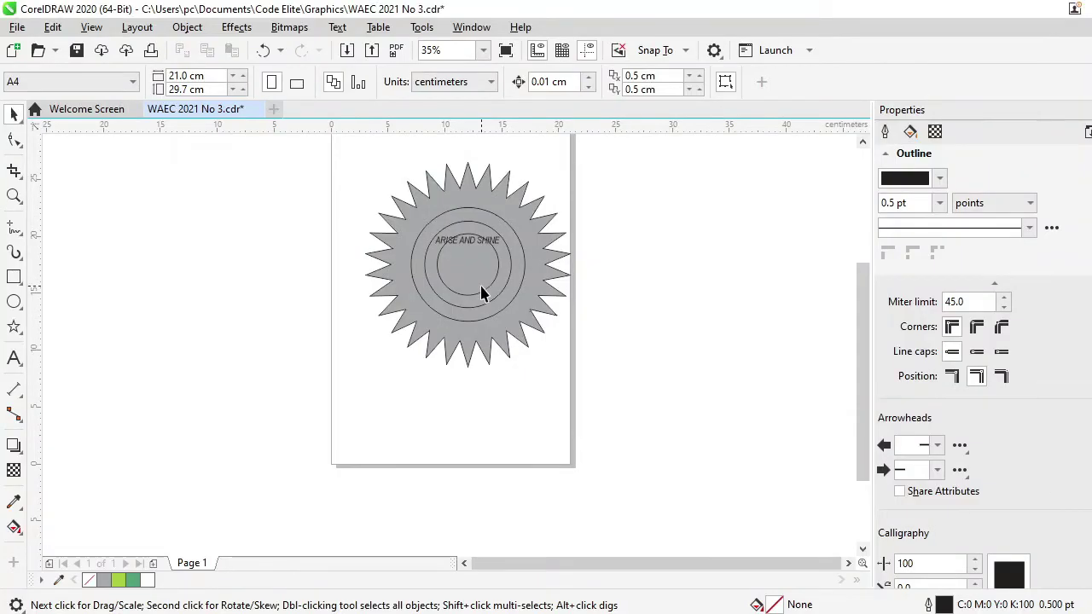
Fill the innermost circle with white
left_click(500, 270)
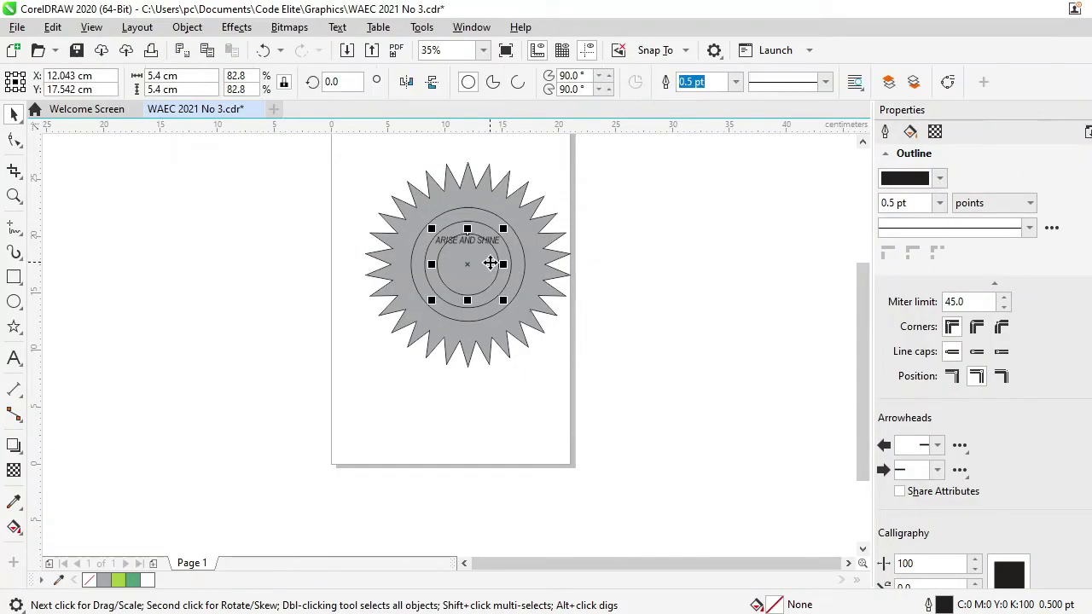
key("ctrl+z")
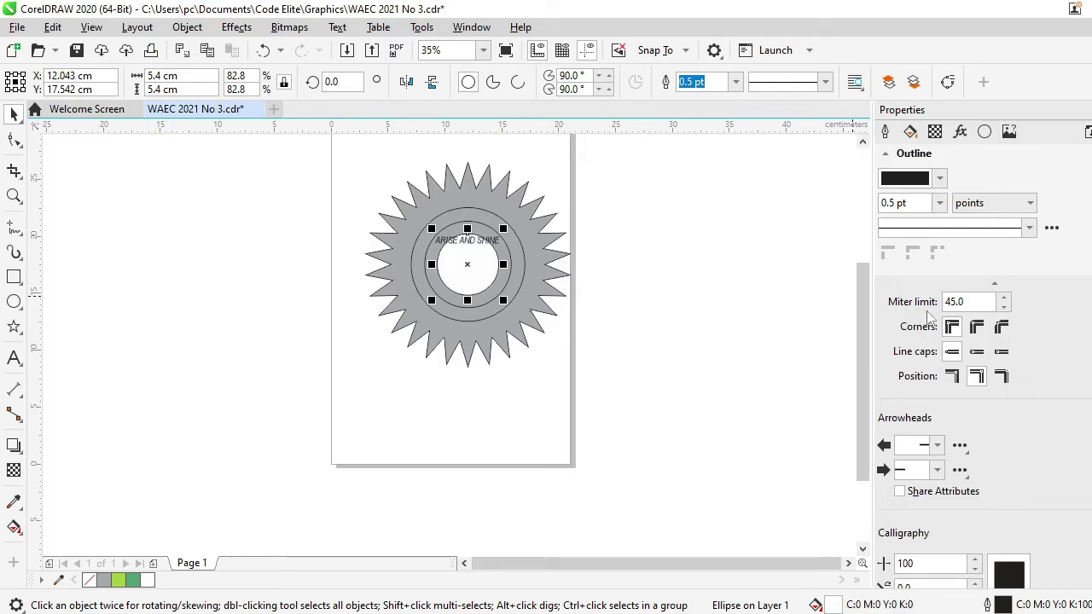
key("ctrl+z")
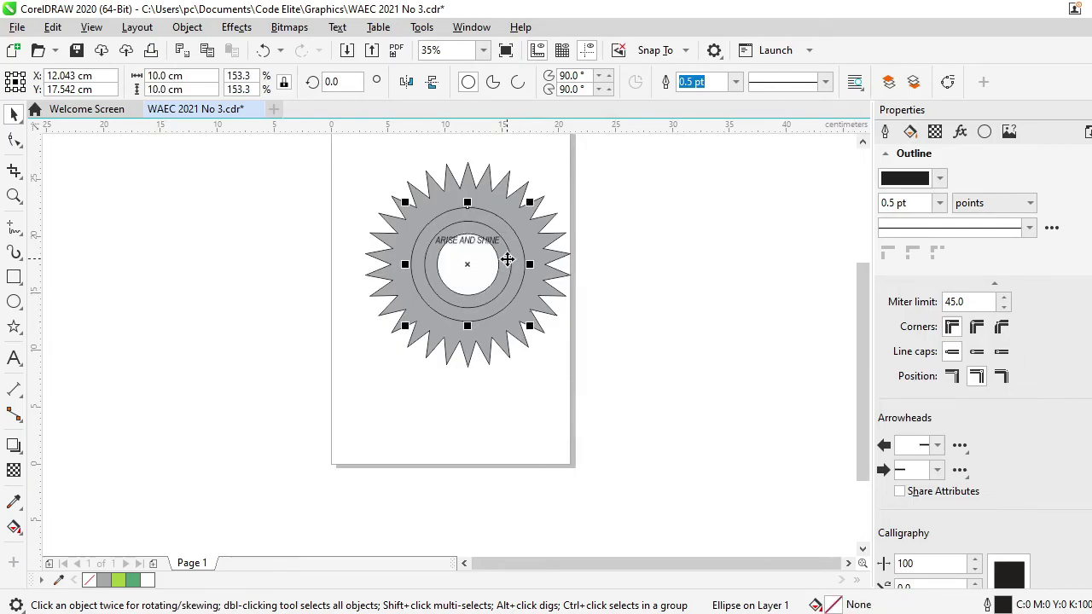
left_click(714, 252)
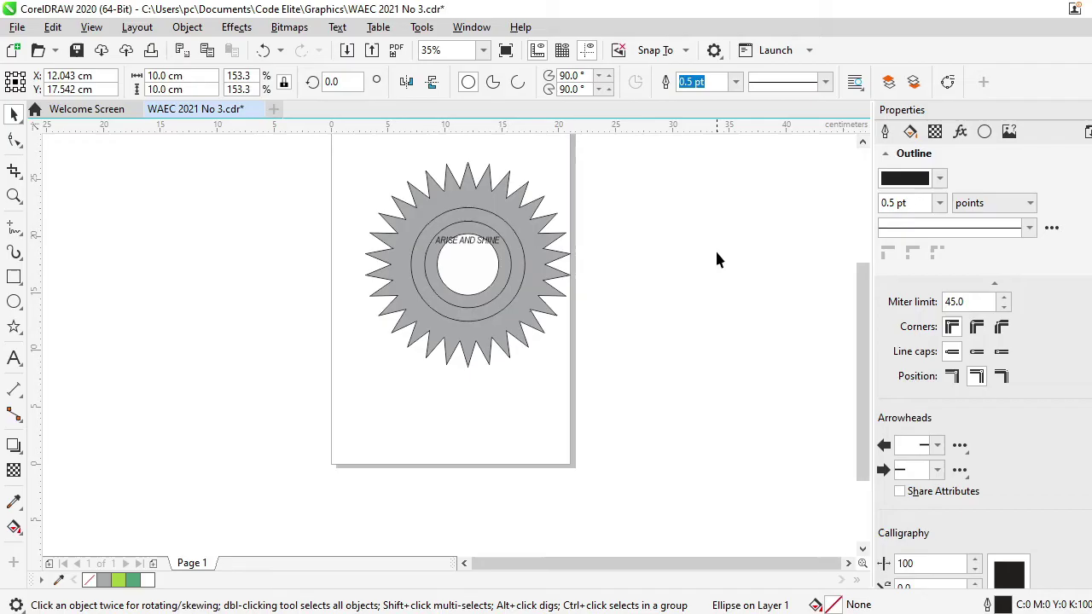
Fill the 10 cm circle lemon green, then check the exam question PDF
left_click(509, 268)
left_click(1085, 503)
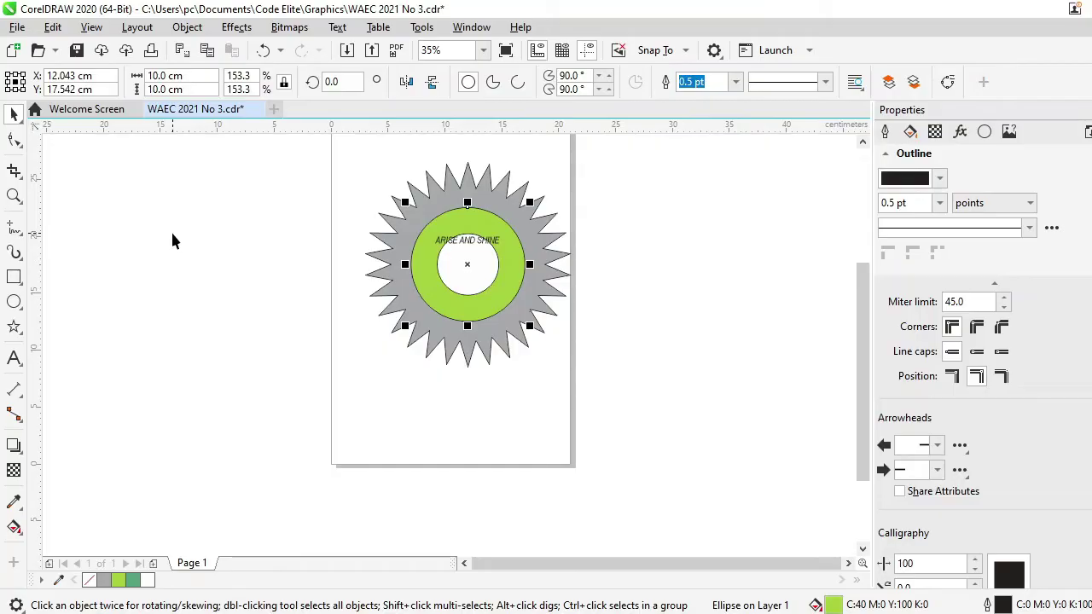
key("alt+Tab")
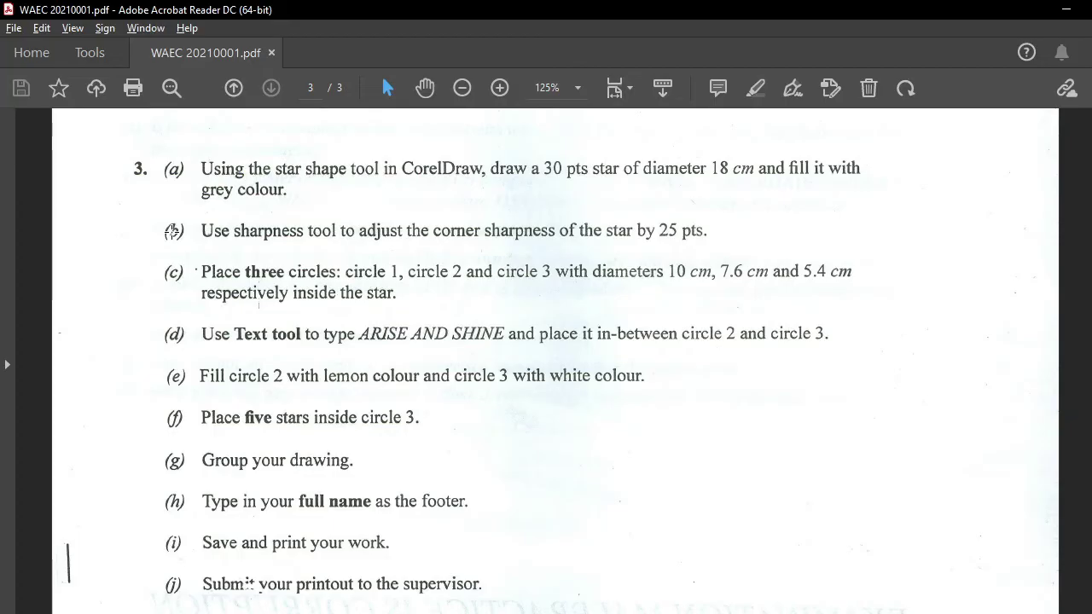
Draw and position small five-point stars (about 1.07 × 1.425 cm) inside the white circle
key("alt+Tab")
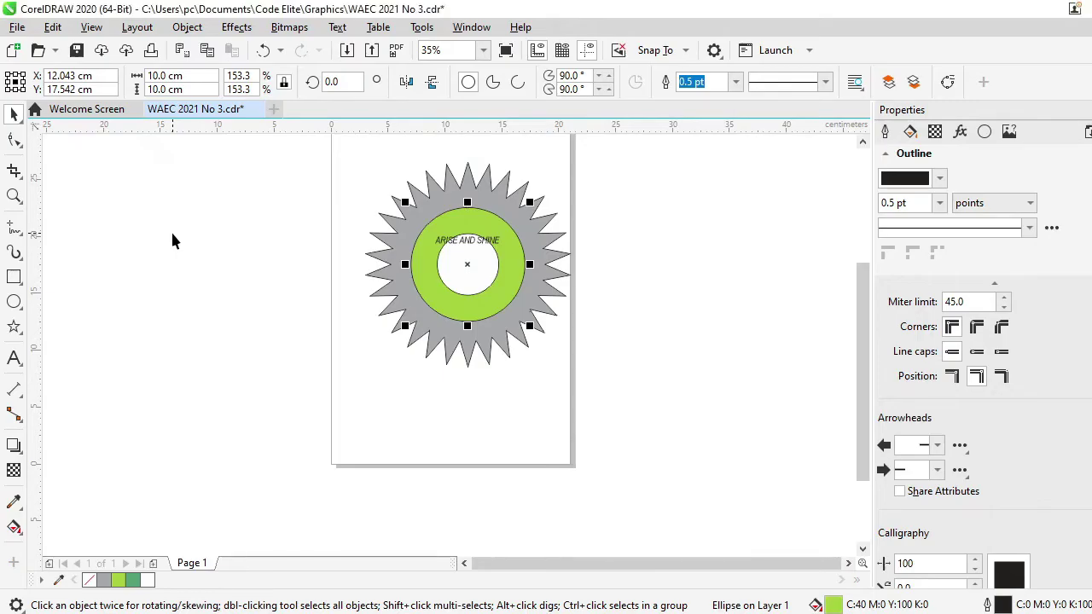
left_click(13, 327)
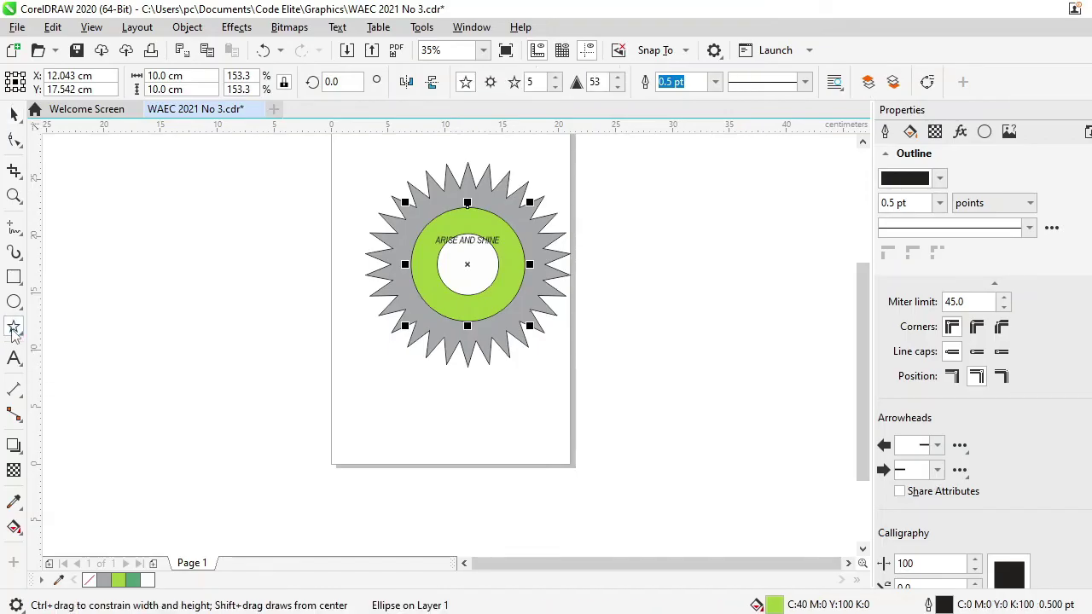
mouse_move(446, 261)
left_mouse_down()
mouse_move(461, 278)
mouse_move(458, 266)
left_mouse_up()
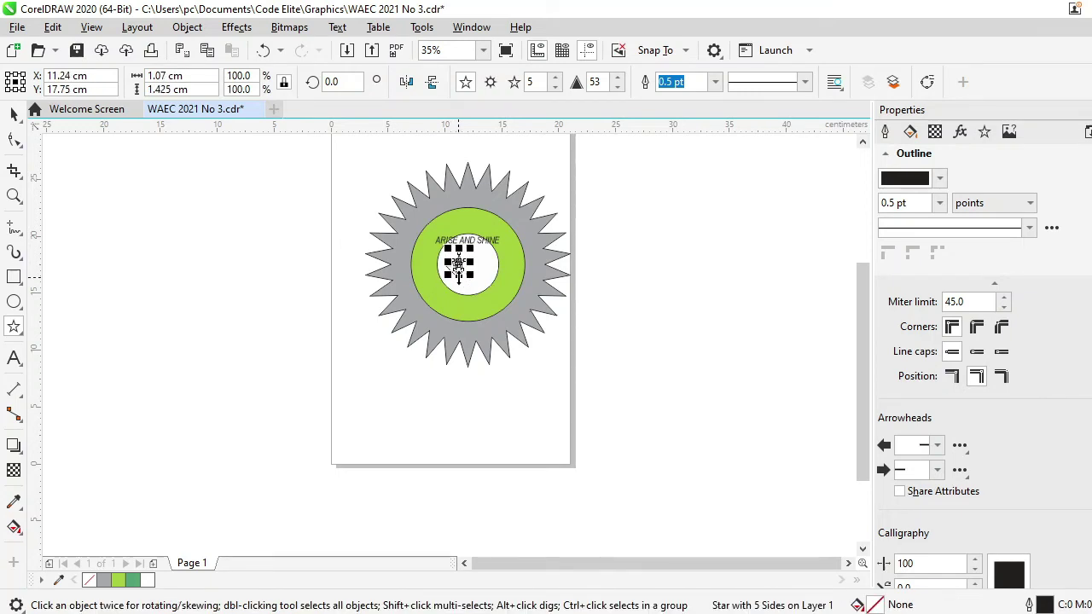
left_click_drag(458, 267, 471, 265)
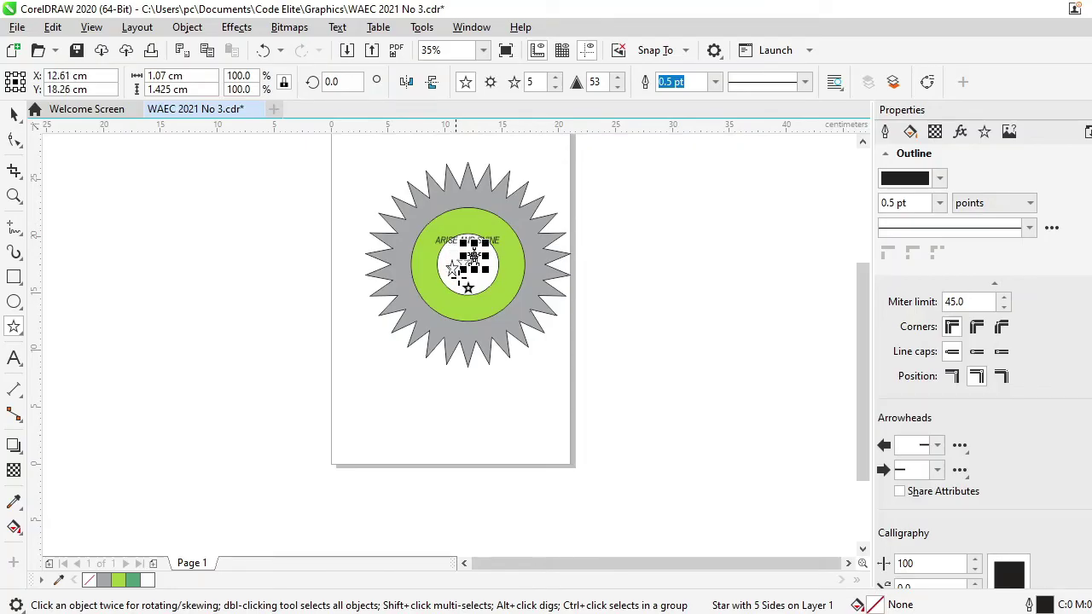
mouse_move(474, 256)
left_mouse_down()
mouse_move(484, 243)
mouse_move(484, 252)
left_mouse_up()
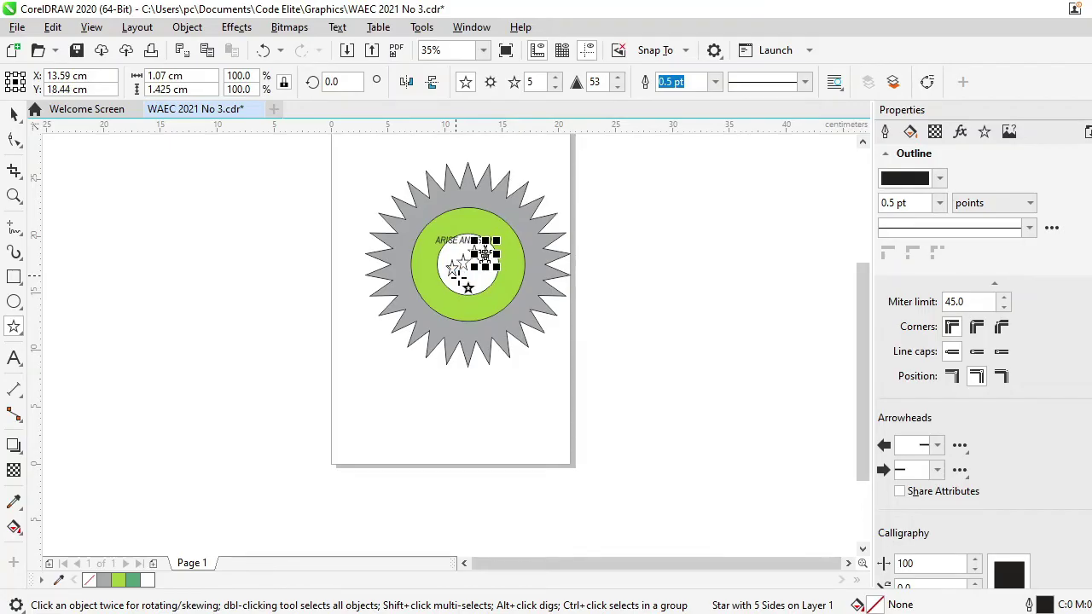
mouse_move(457, 276)
left_mouse_down()
mouse_move(479, 260)
mouse_move(479, 271)
left_mouse_up()
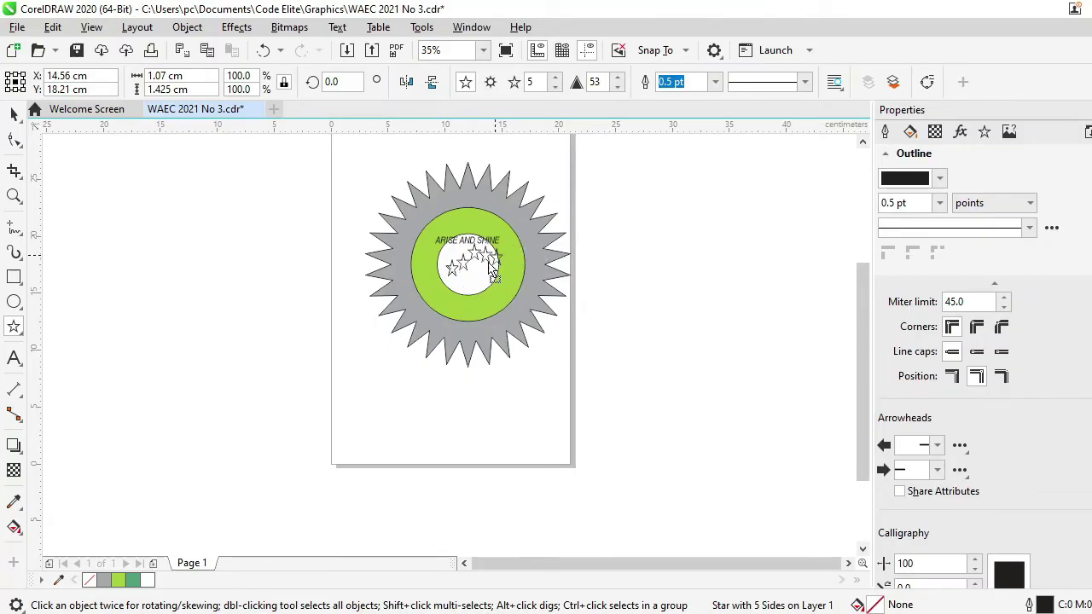
key("space")
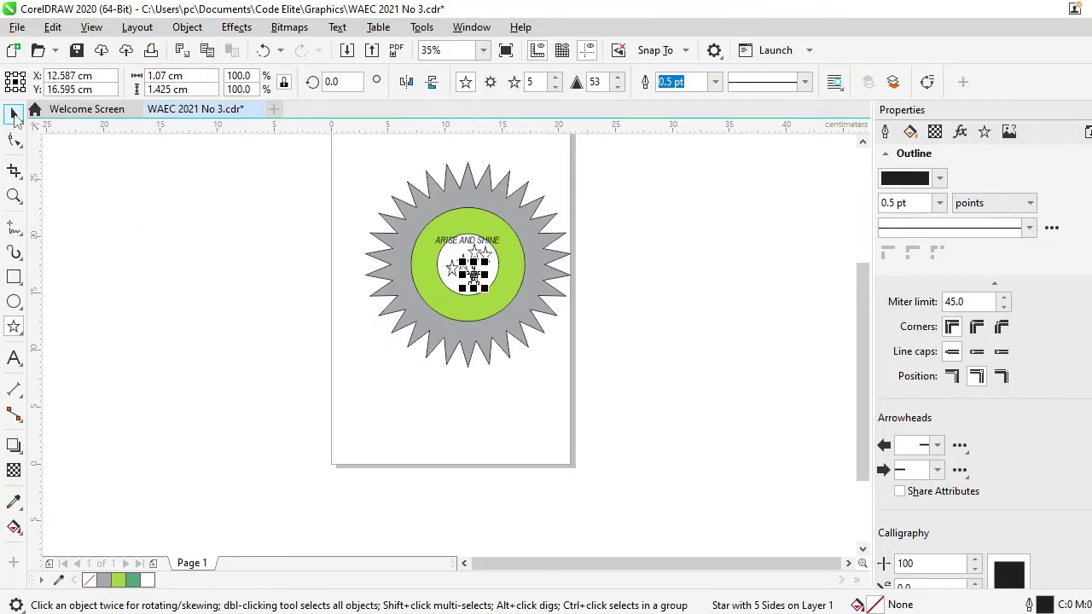
left_click(205, 291)
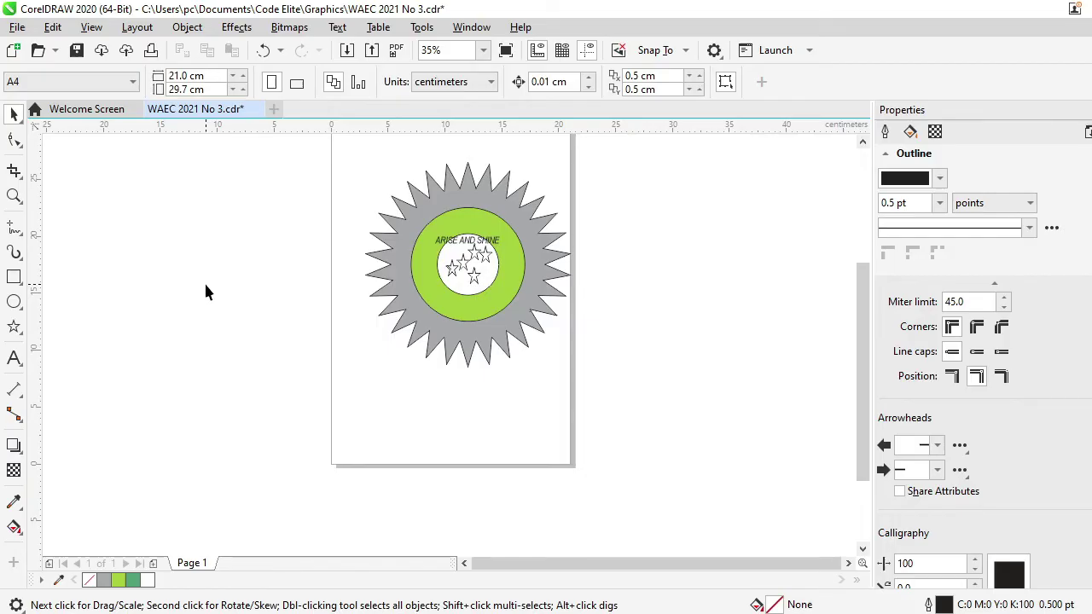
key("alt+Tab")
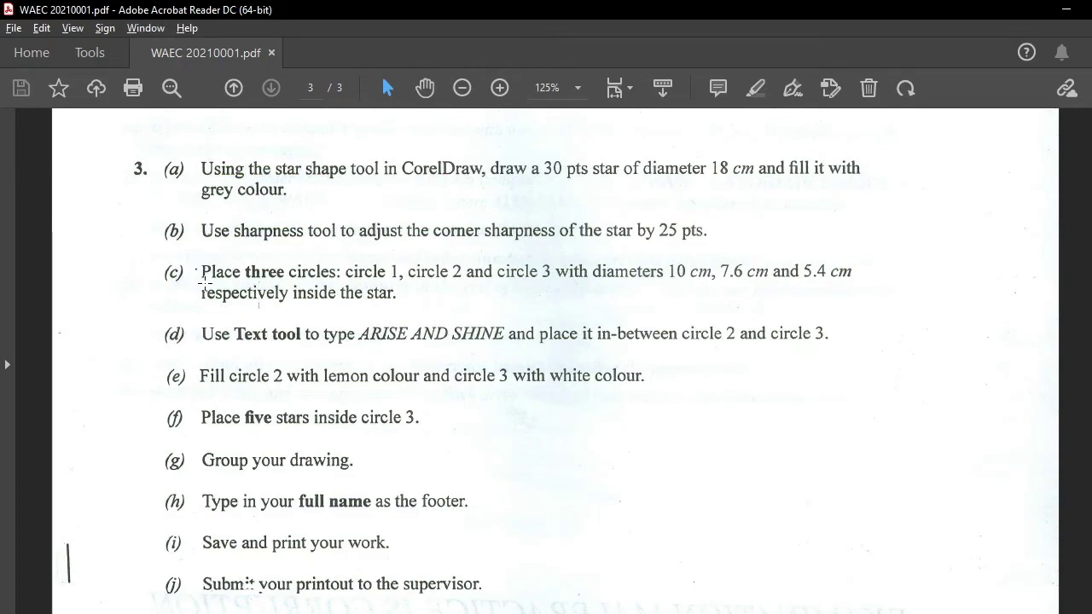
key("alt+Tab")
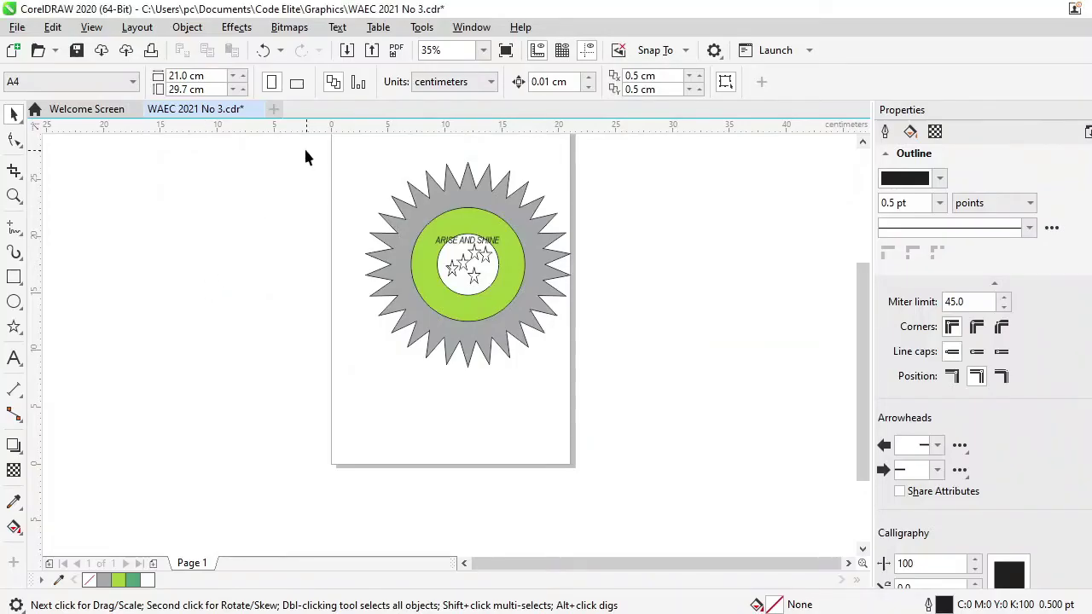
mouse_move(302, 145)
left_mouse_down()
mouse_move(429, 247)
mouse_move(504, 383)
mouse_move(599, 421)
left_mouse_up()
left_click_drag(644, 474, 600, 406)
left_click_drag(600, 407, 600, 407)
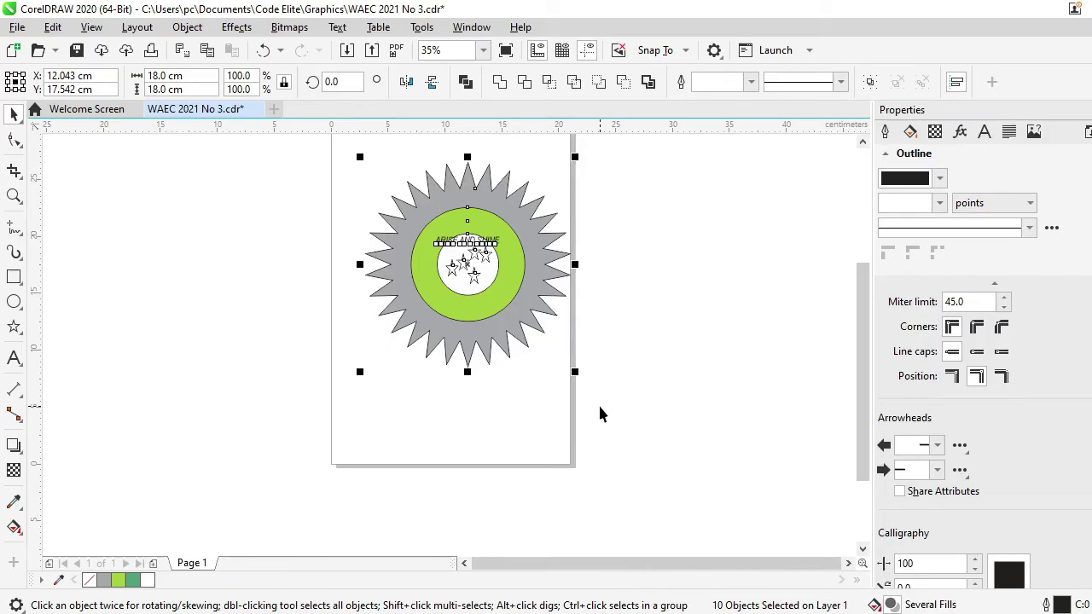
left_click(642, 356)
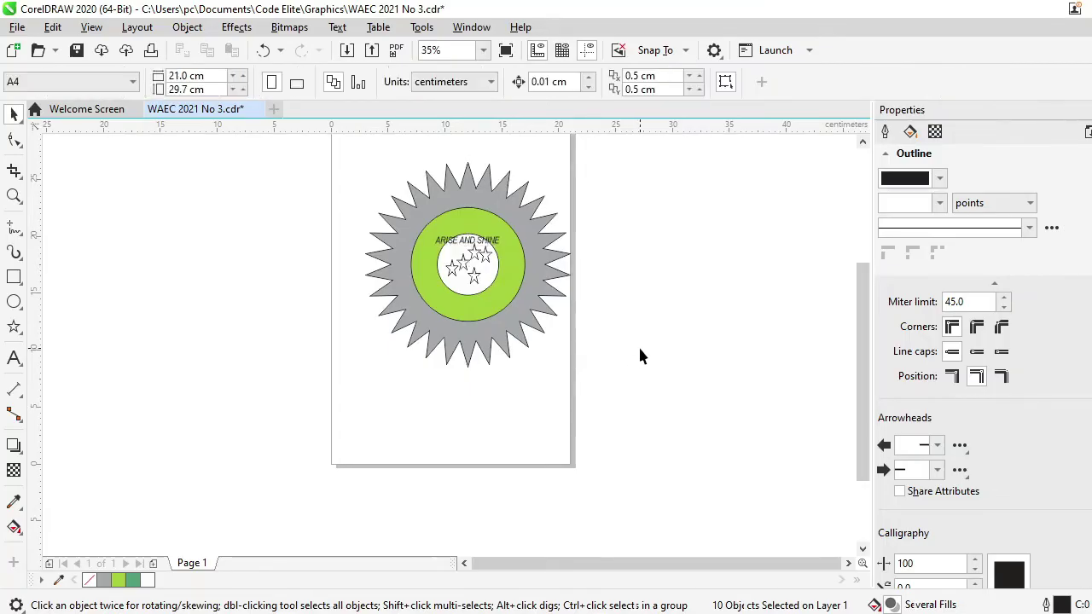
left_click(512, 270)
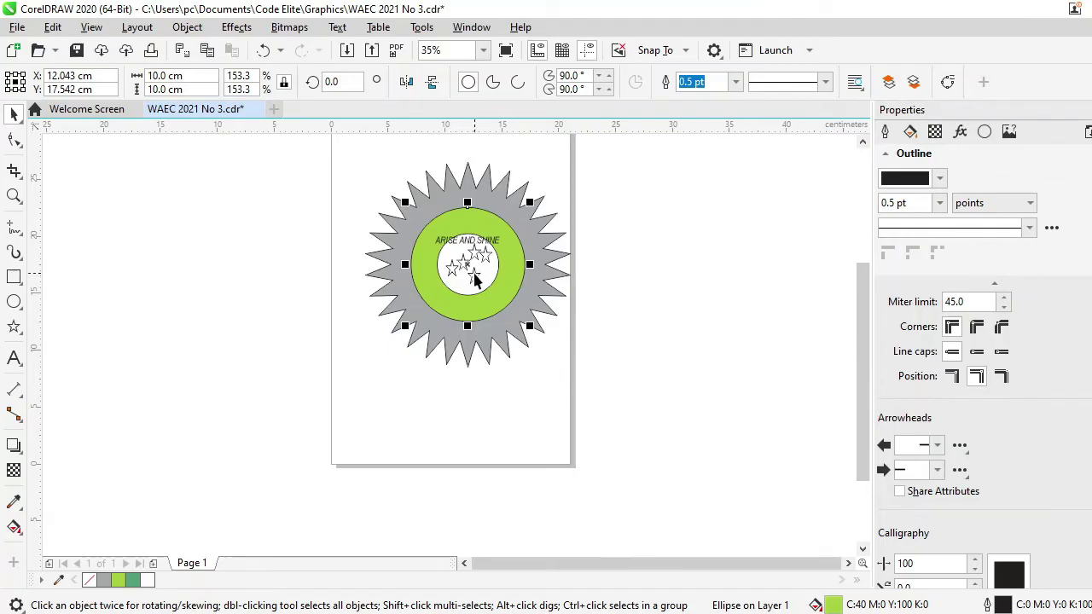
Order the lime circle behind the middle circle and move it back onto the star's centre
left_click_drag(468, 263, 565, 293)
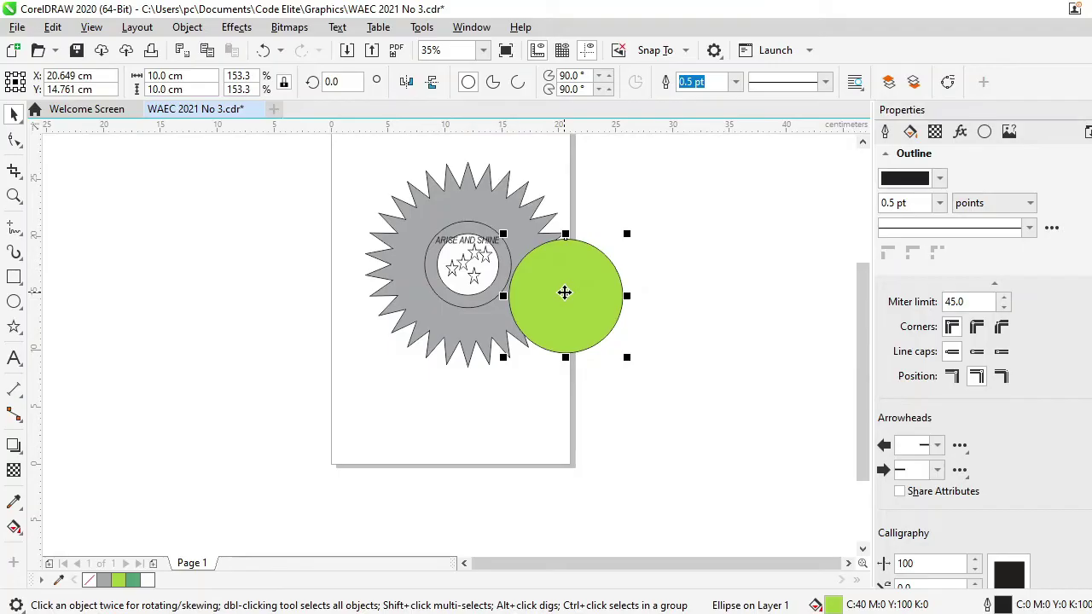
left_click_drag(564, 293, 541, 274)
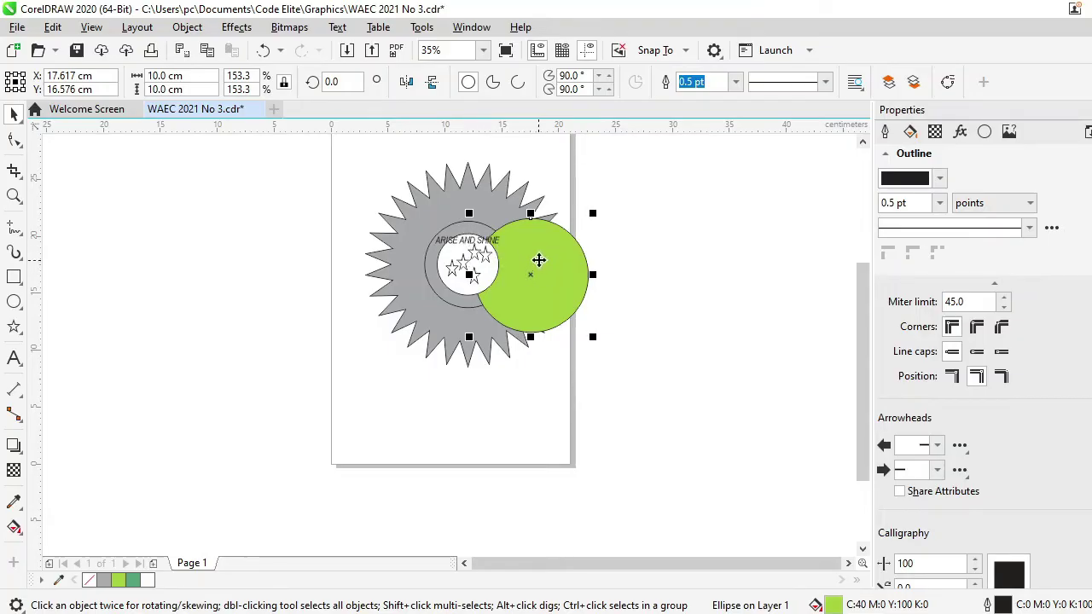
right_click(531, 247)
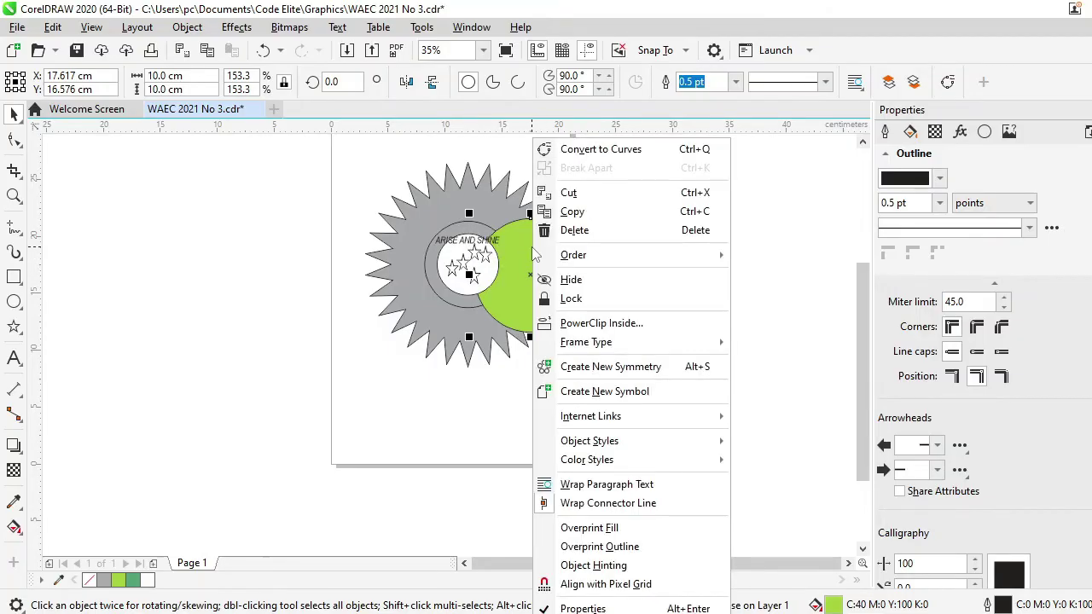
mouse_move(570, 256)
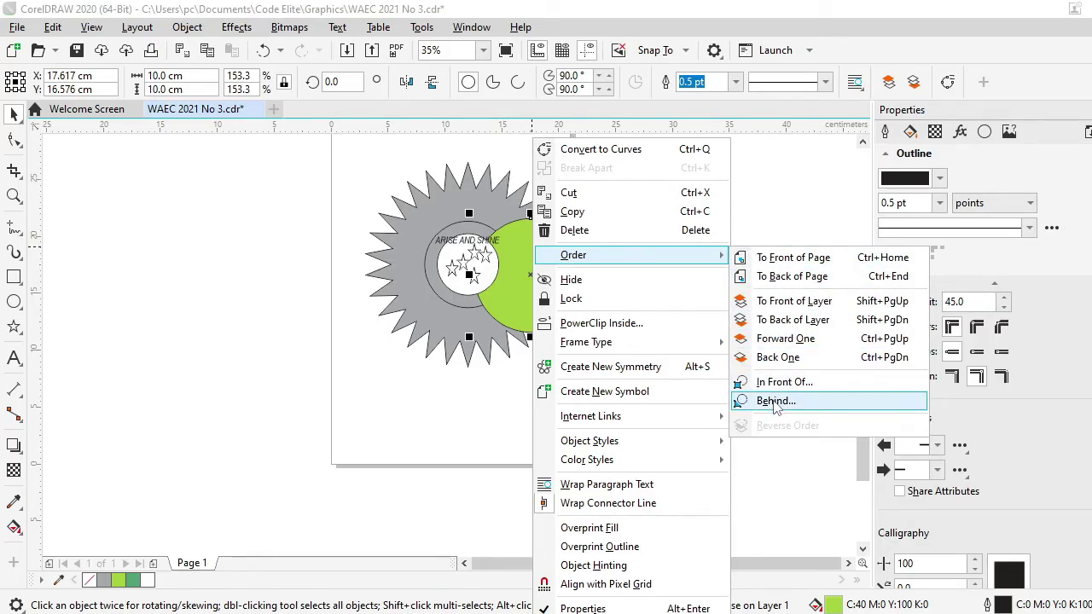
left_click(774, 402)
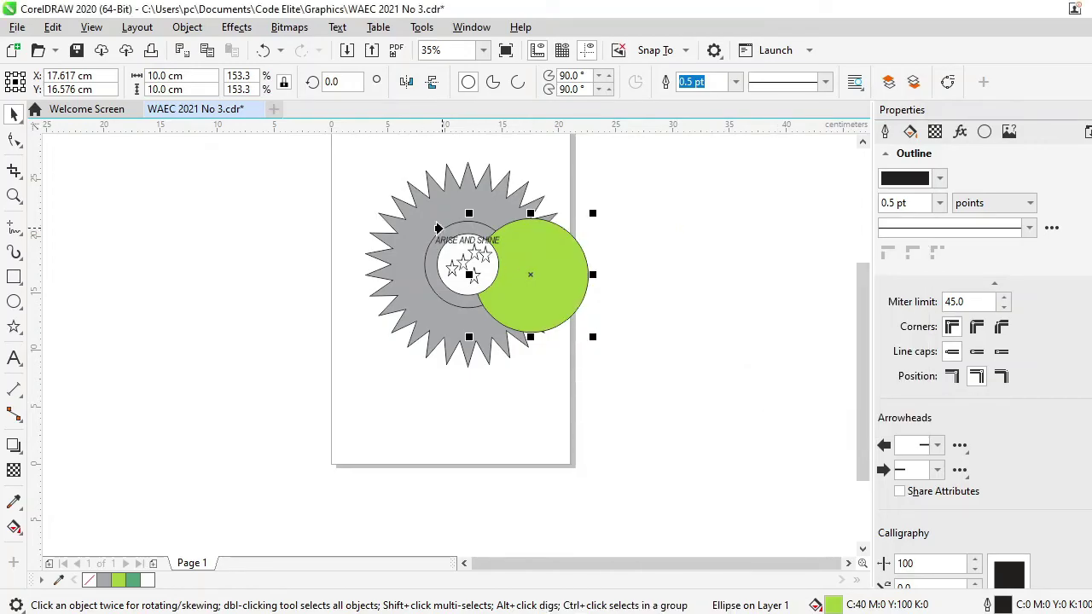
left_click(442, 233)
left_click_drag(530, 273, 468, 265)
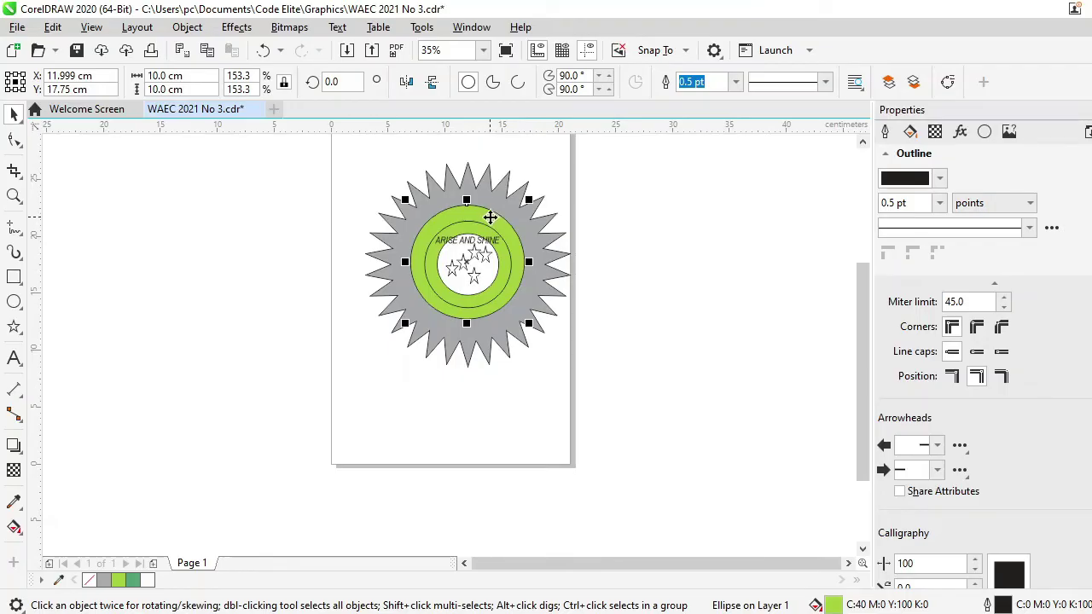
left_click(491, 218)
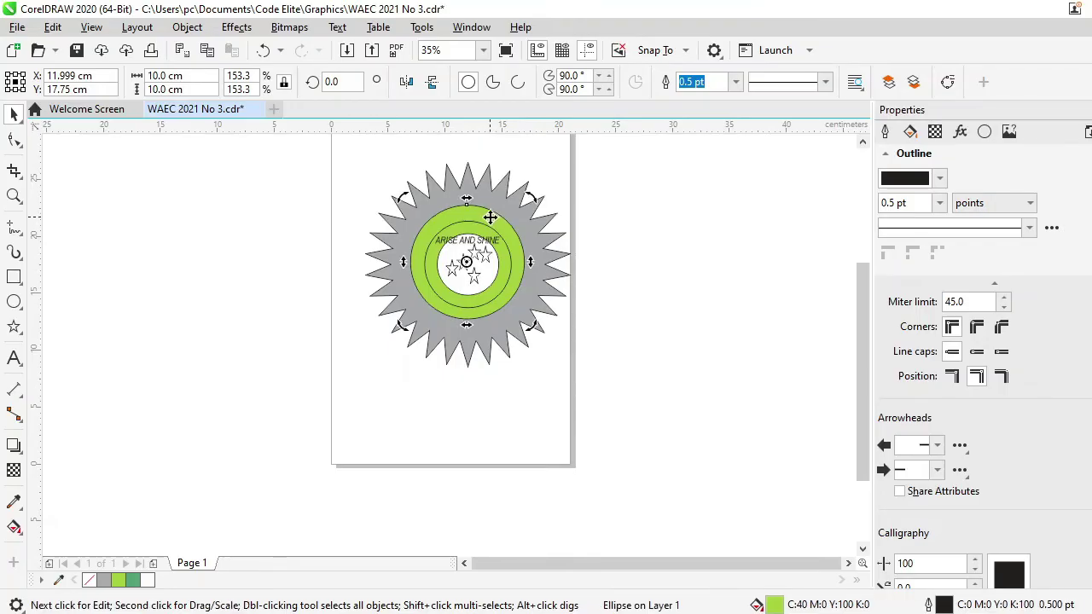
Remove the fill from the outer 10 cm circle
left_click(694, 214)
left_click(509, 239)
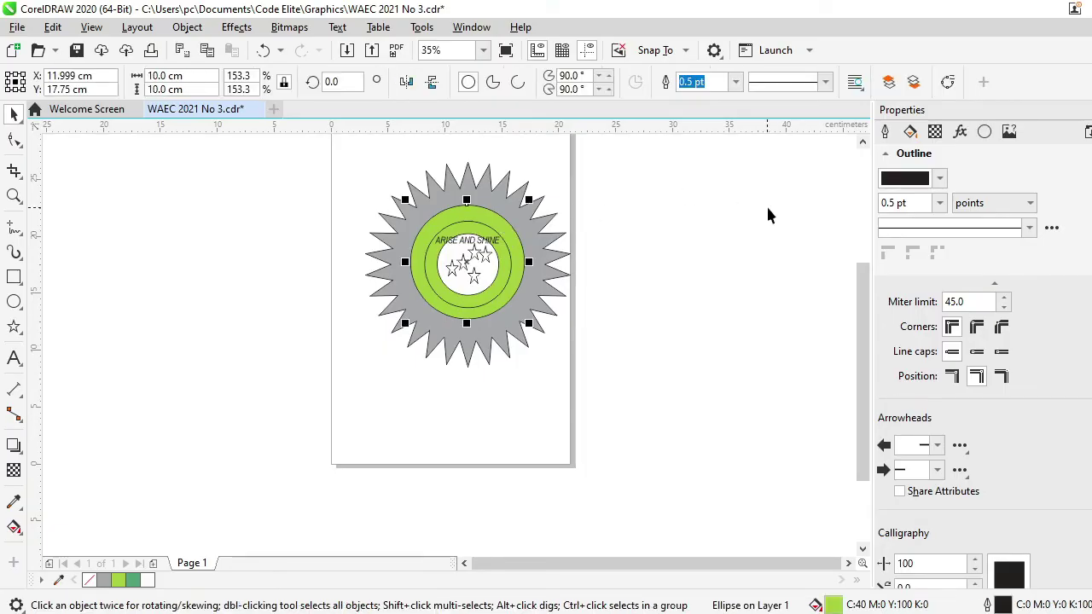
left_click(910, 133)
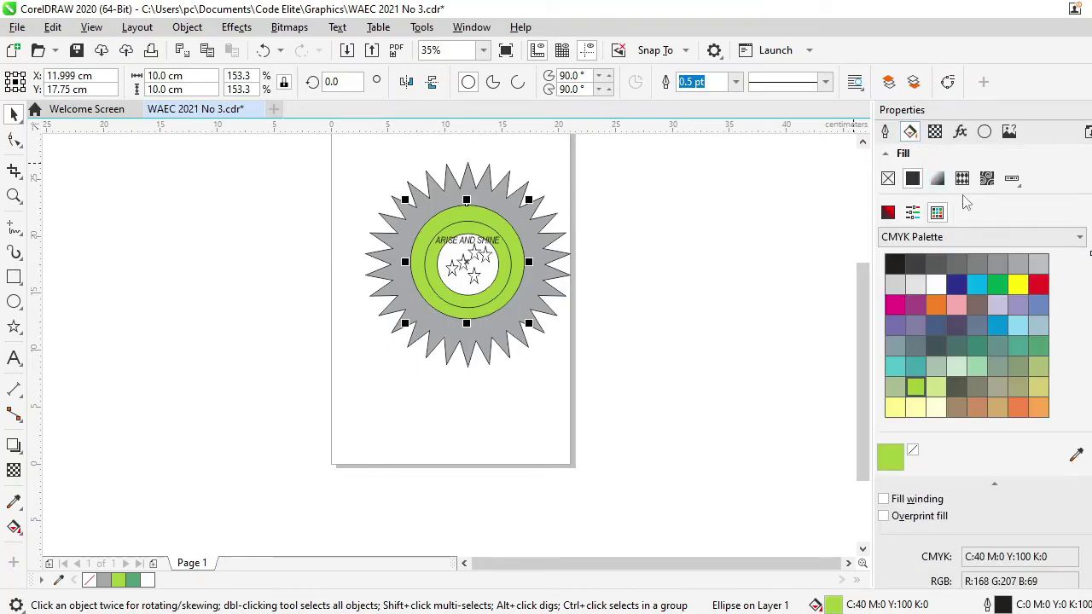
left_click(892, 182)
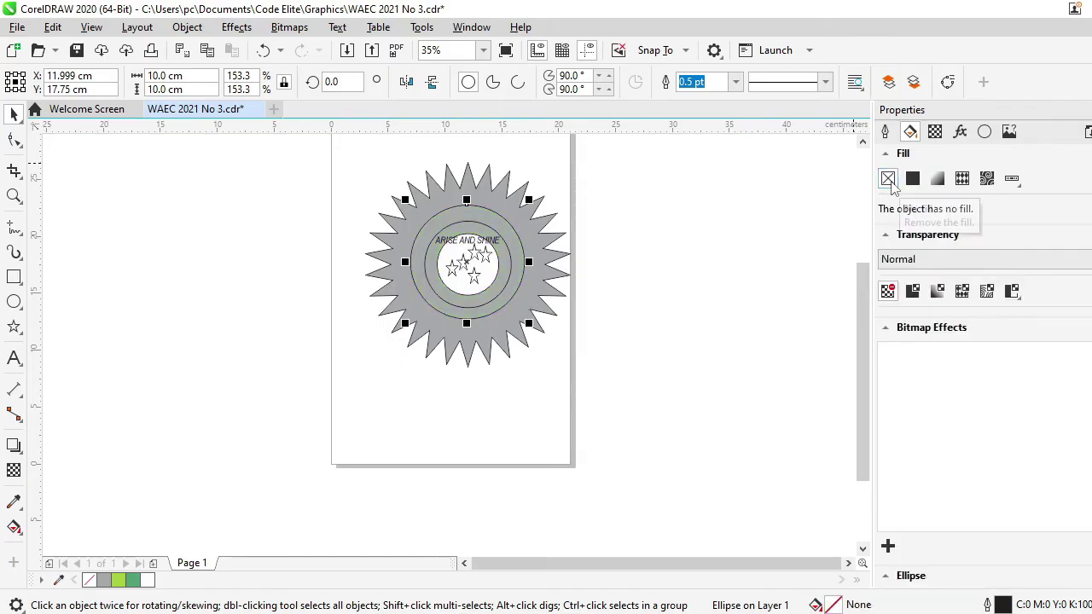
Fill the 7.6 cm middle circle lemon green and check the exam PDF
left_click(483, 228)
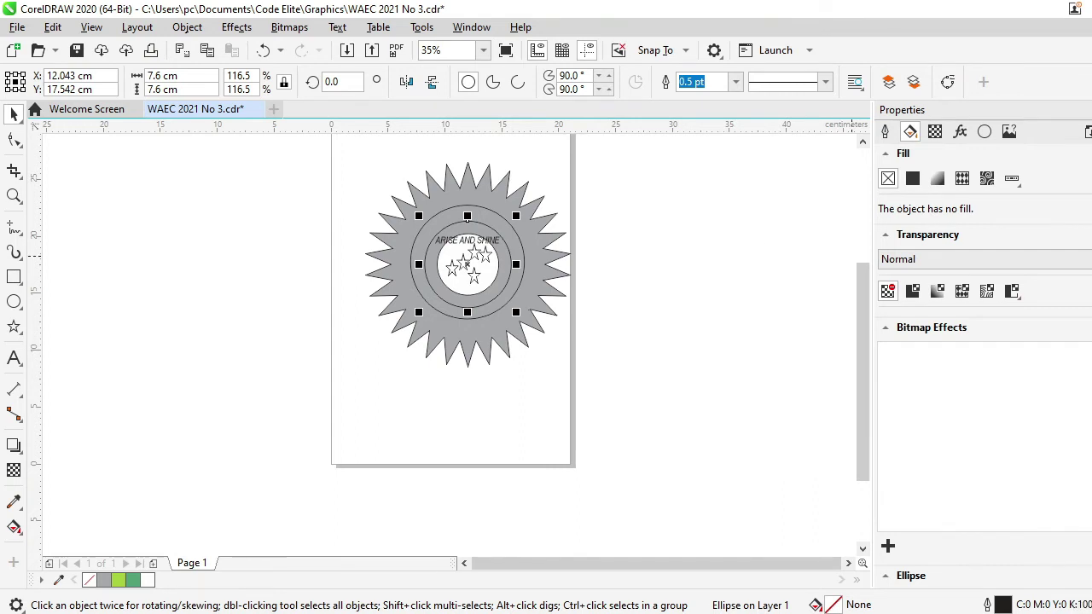
left_click(118, 580)
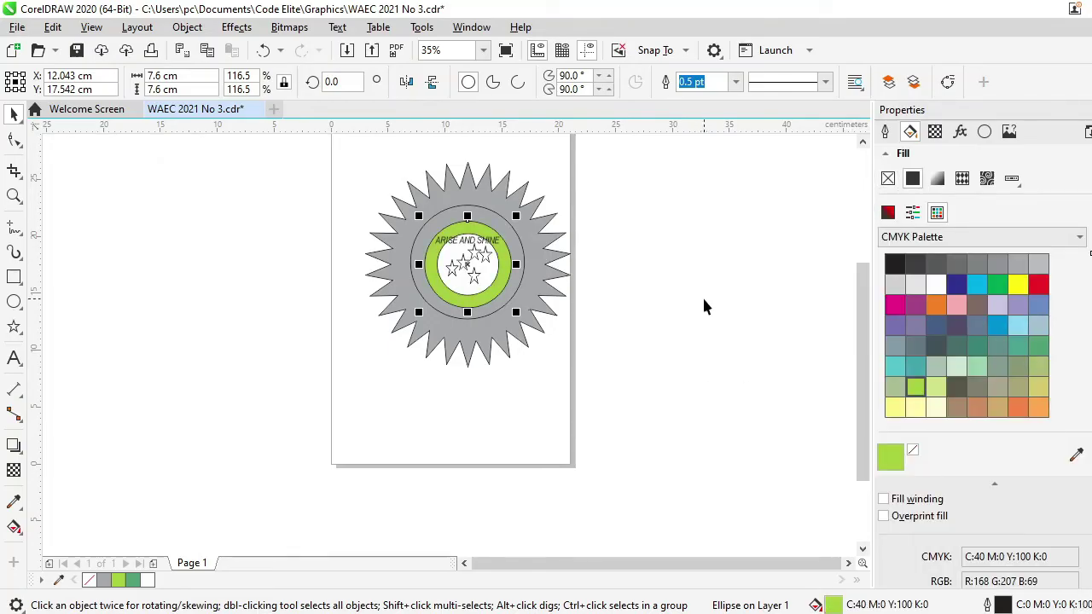
left_click(703, 306)
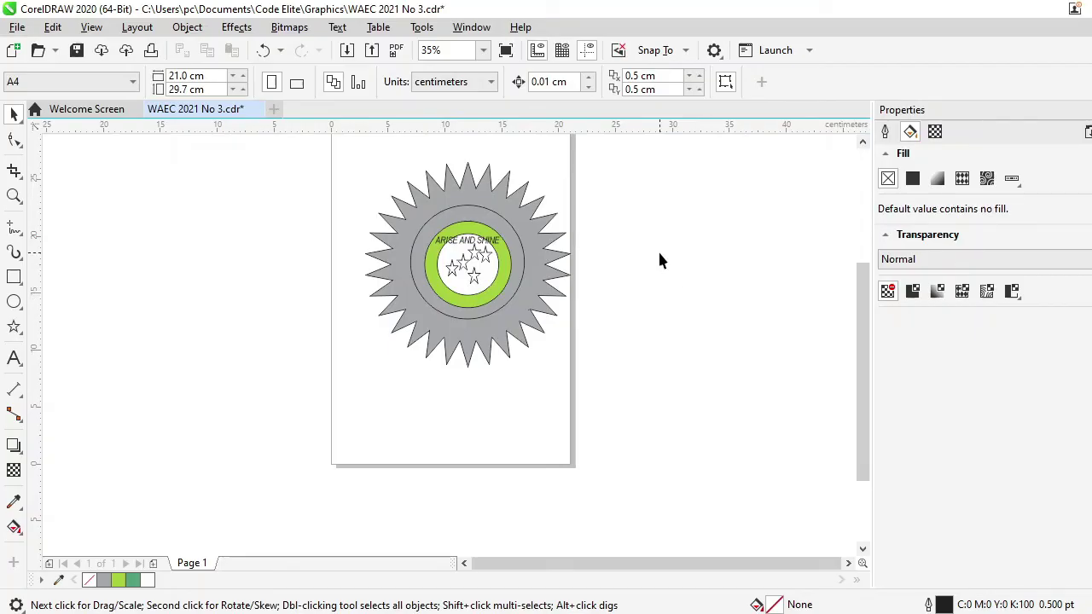
key("alt+Tab")
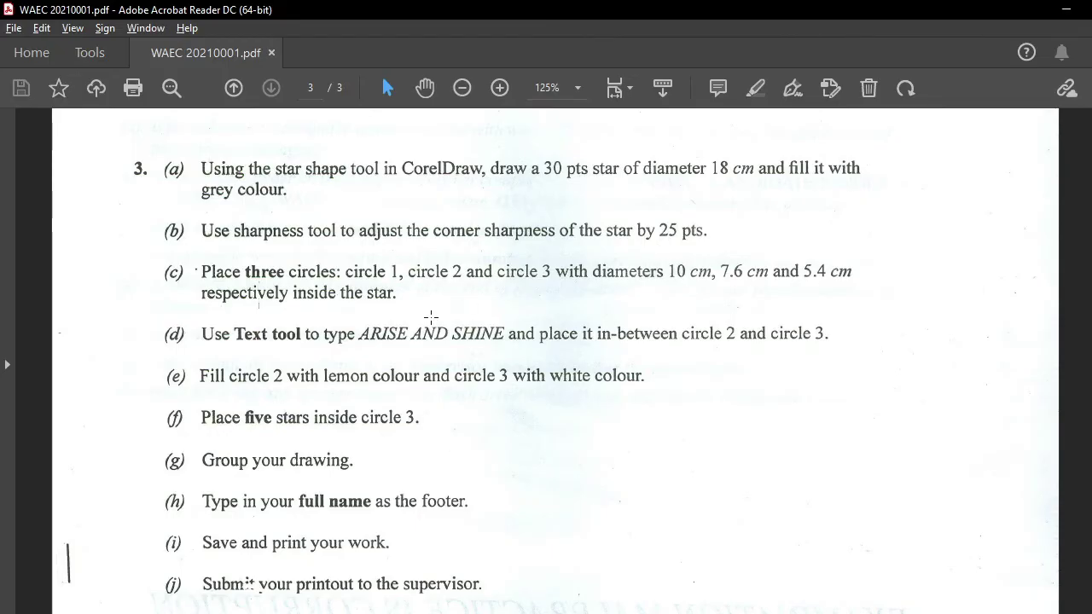
key("alt+Tab")
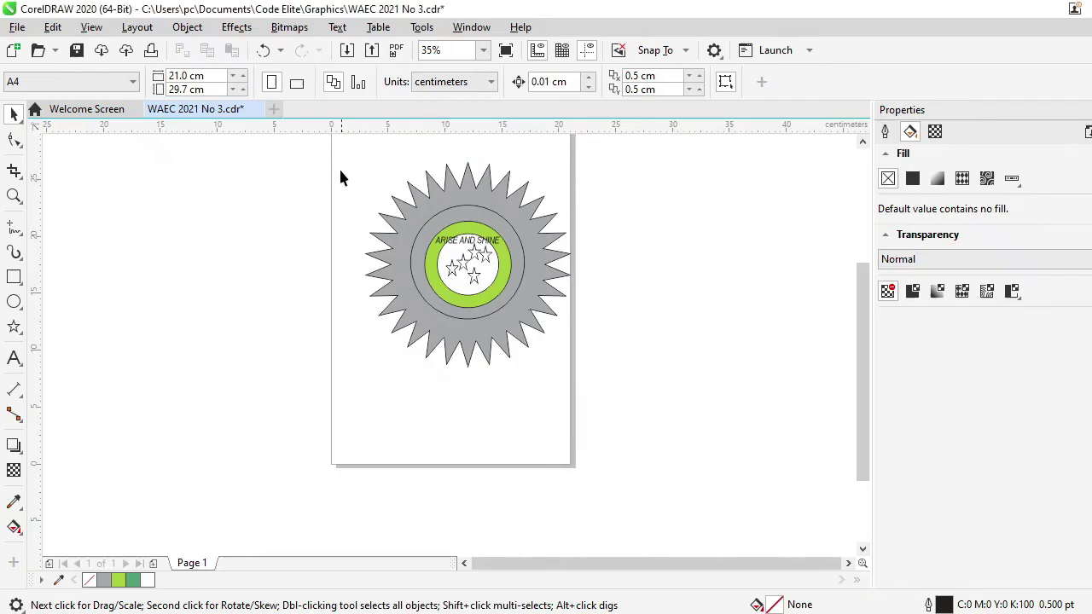
Group the ten emblem objects into one unit
left_click_drag(330, 145, 591, 401)
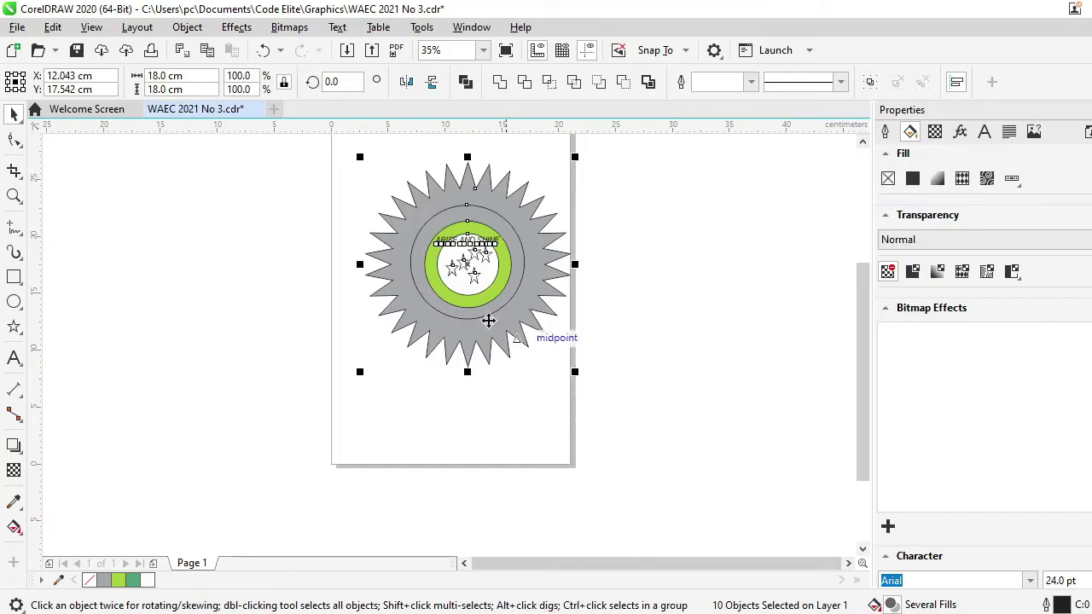
right_click(468, 274)
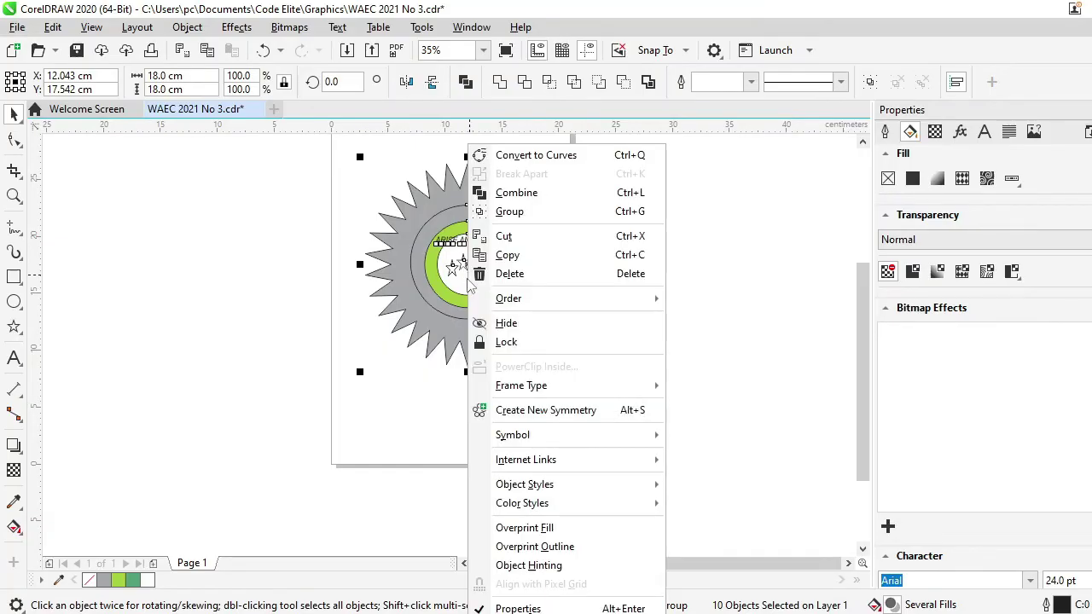
left_click(539, 213)
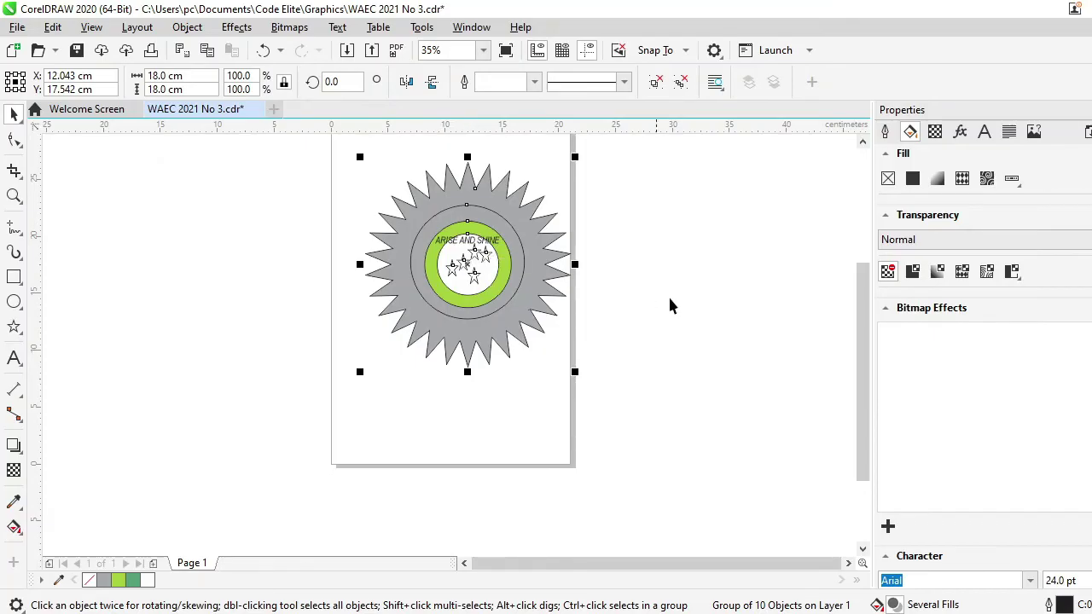
left_click(670, 237)
left_click(493, 277)
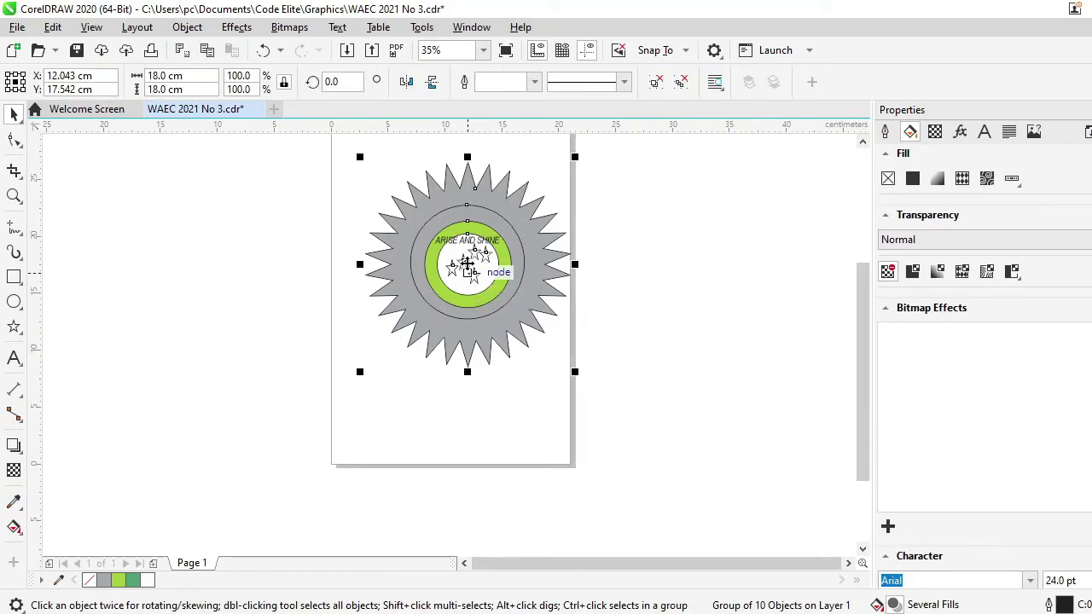
Nudge the grouped emblem left to X 10.363 cm, Y 17.21 cm
mouse_move(468, 267)
left_mouse_down()
mouse_move(439, 269)
mouse_move(448, 267)
left_mouse_up()
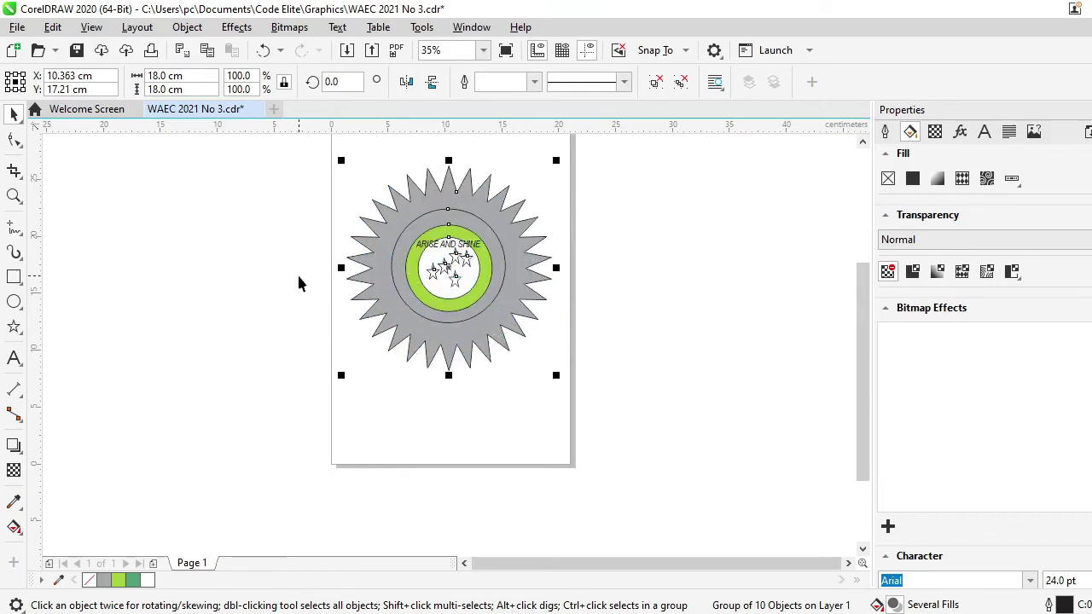
key("alt+Tab")
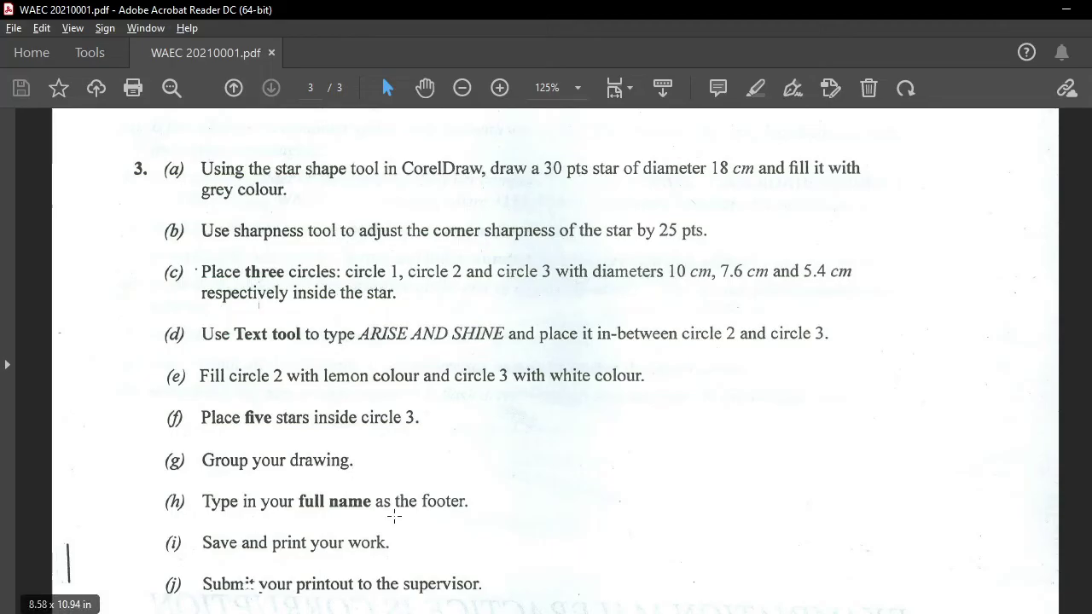
key("alt+Tab")
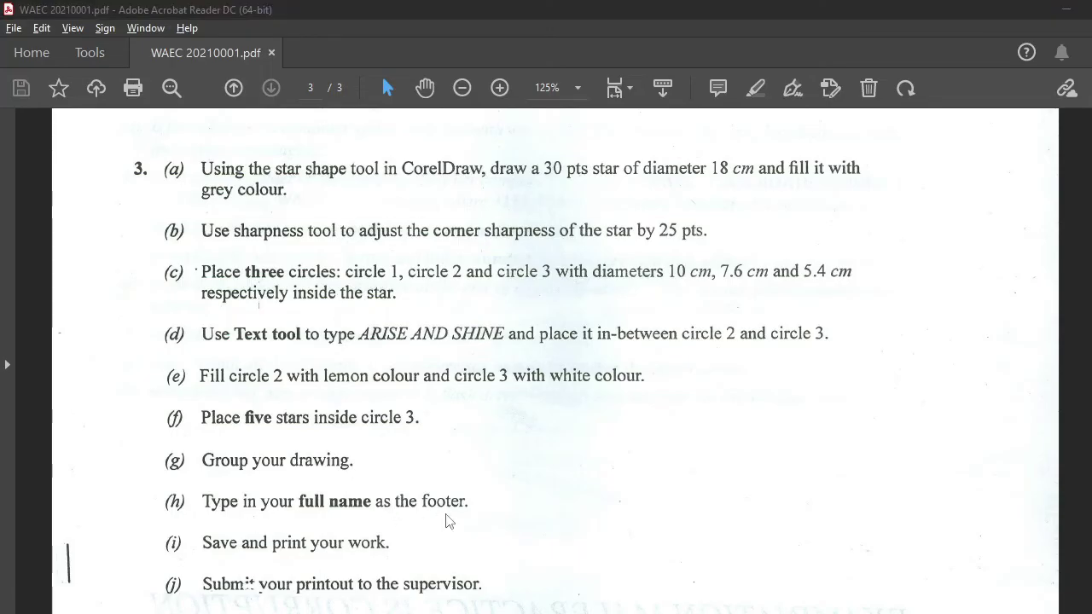
left_click(14, 359)
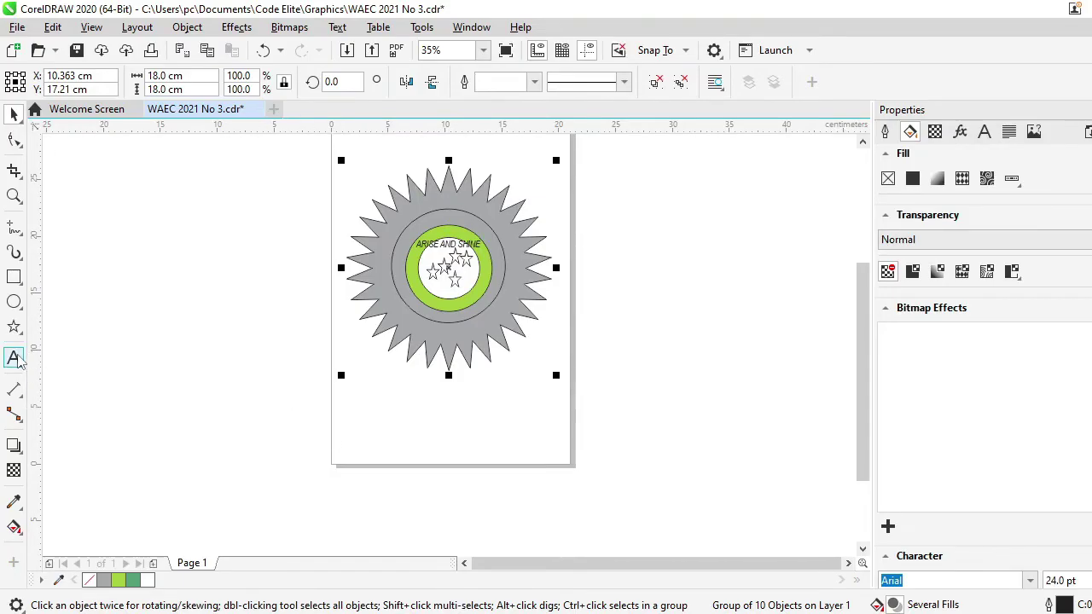
Type the candidate's full name and index number as a footer line below the emblem
left_click(364, 452)
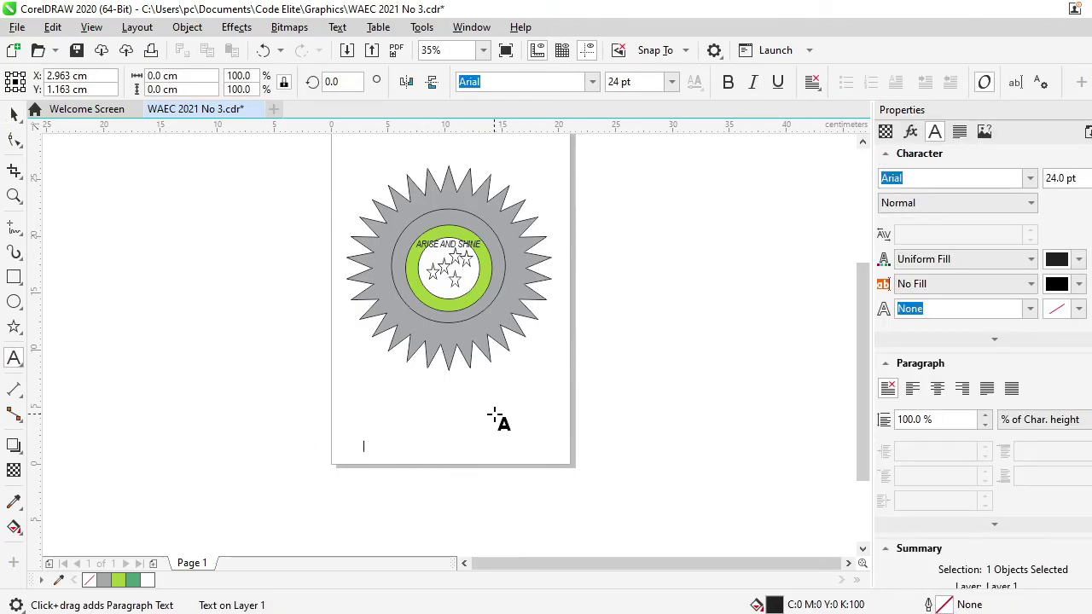
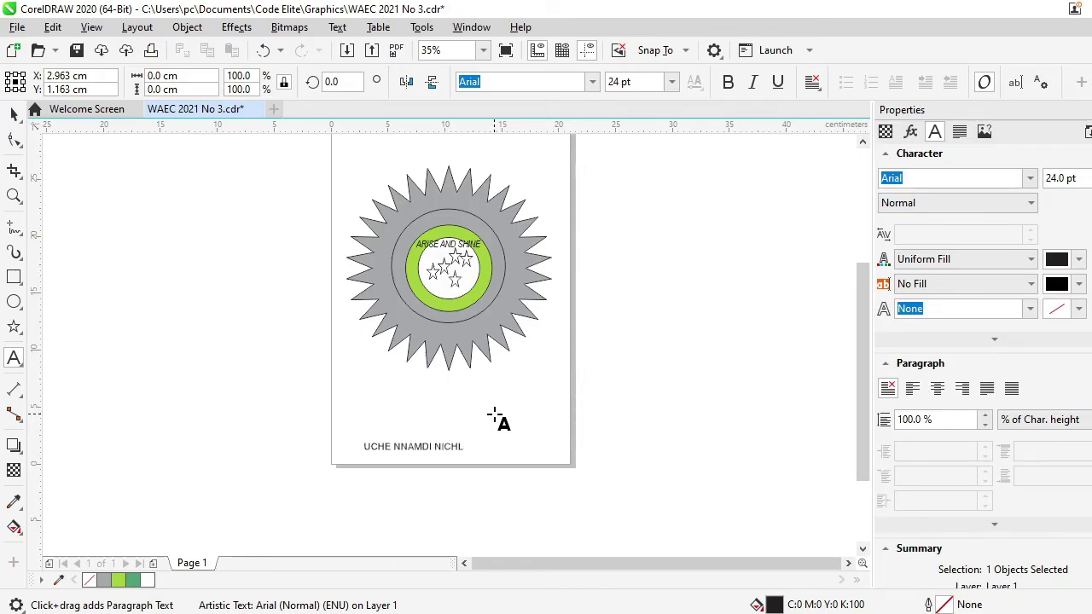
key("alt+Tab")
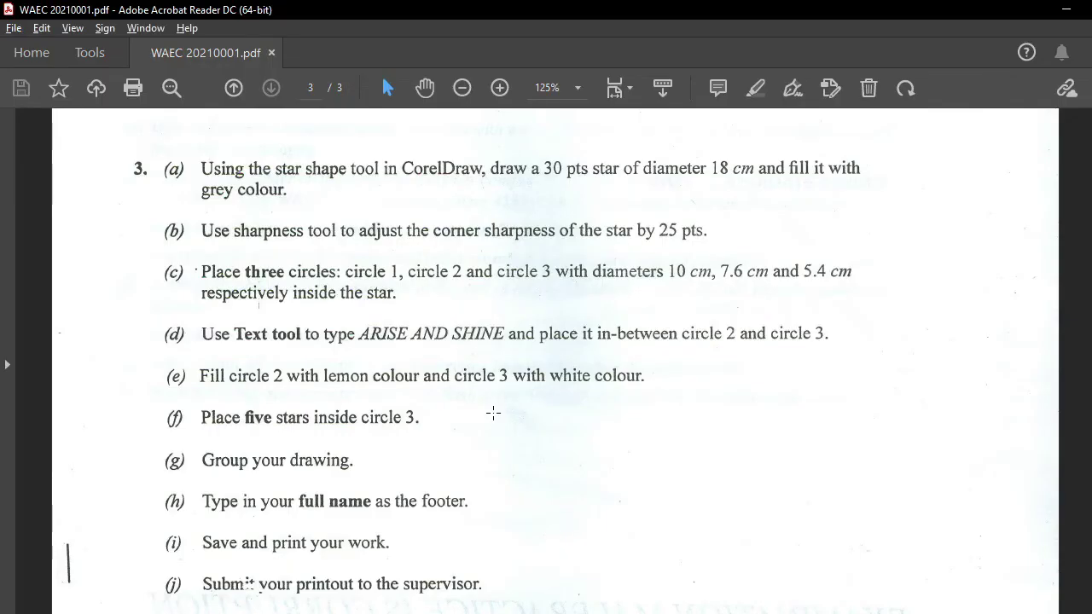
key("alt+Tab")
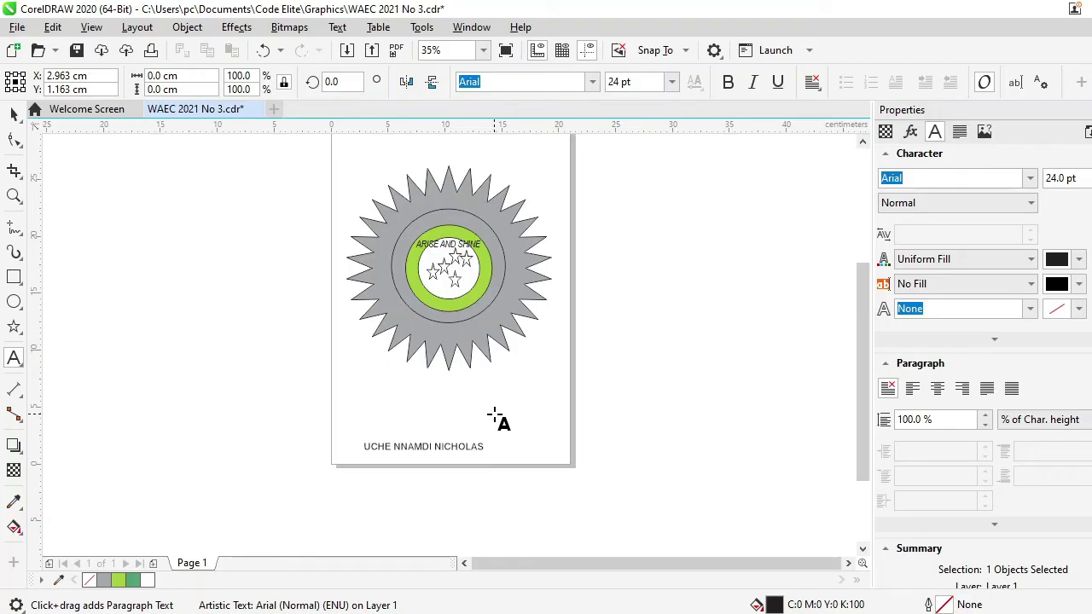
key("Escape")
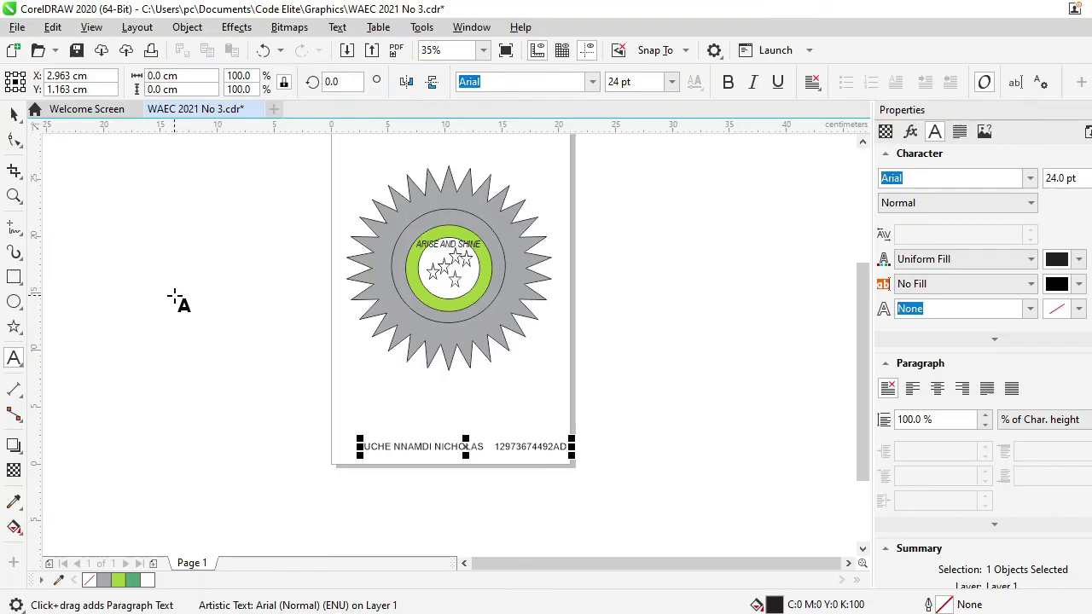
left_click(14, 114)
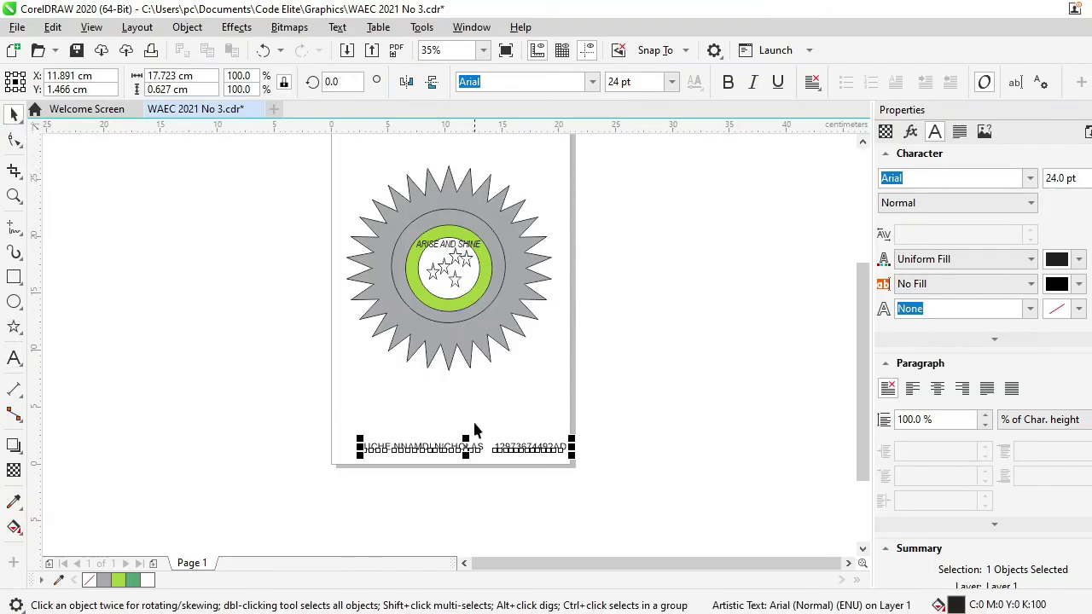
Shift the footer text slightly left and save the drawing as WAEC 2021 No 3.cdr
mouse_move(464, 450)
left_mouse_down()
mouse_move(464, 463)
mouse_move(456, 444)
left_mouse_up()
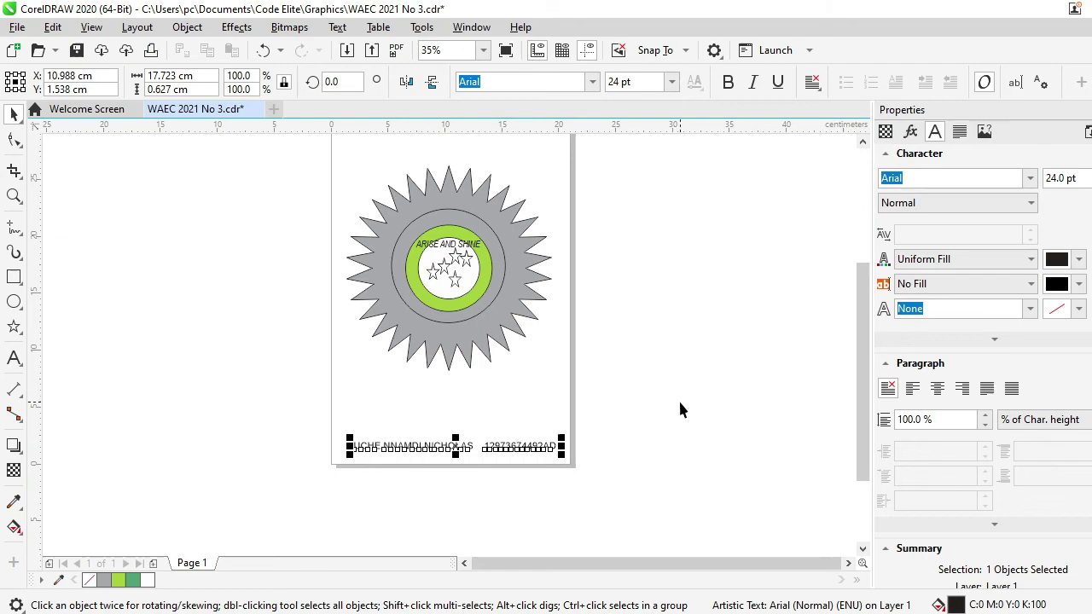
key("alt+Tab")
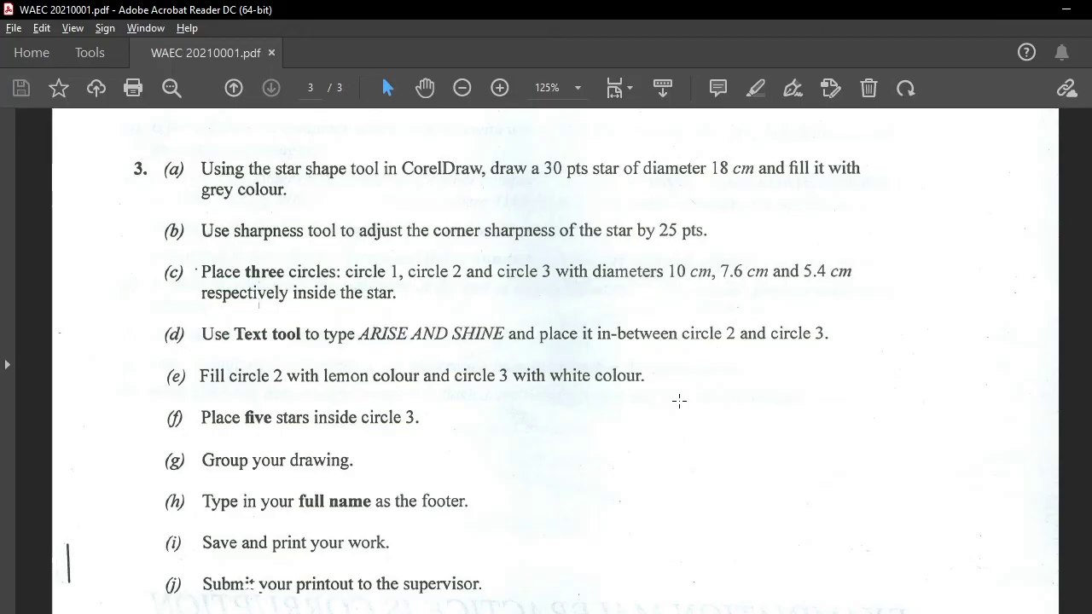
key("alt+Tab")
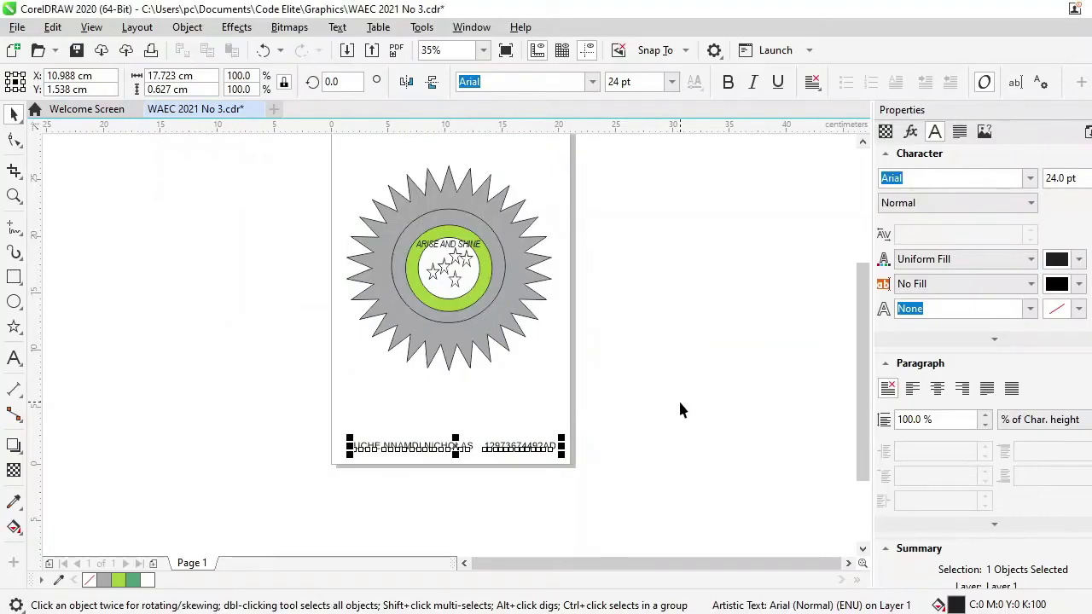
key("ctrl+s")
left_click(815, 613)
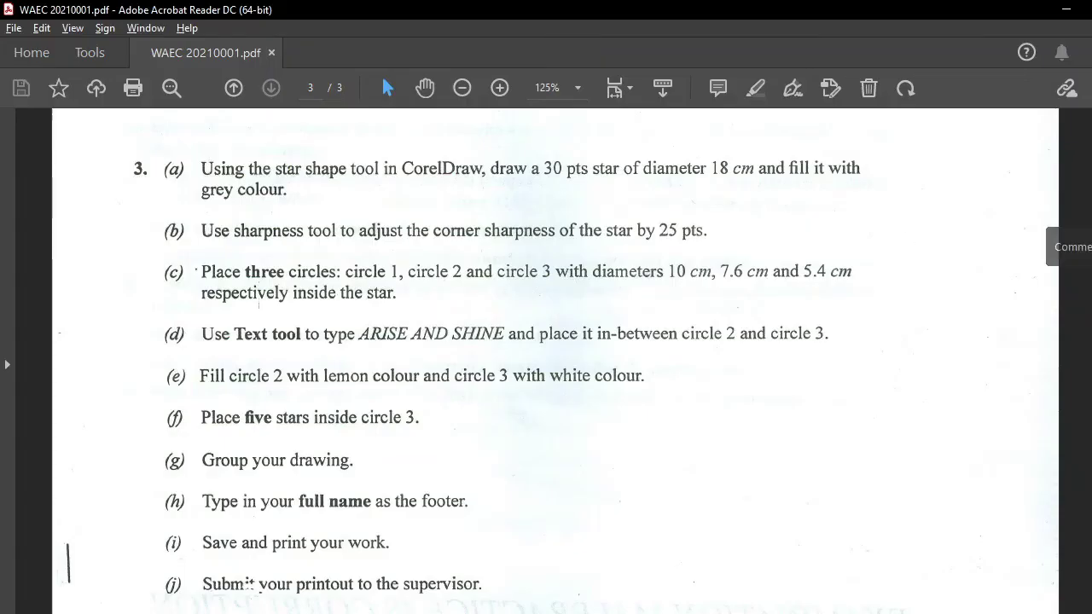
scroll(554, 358, "up", 20)
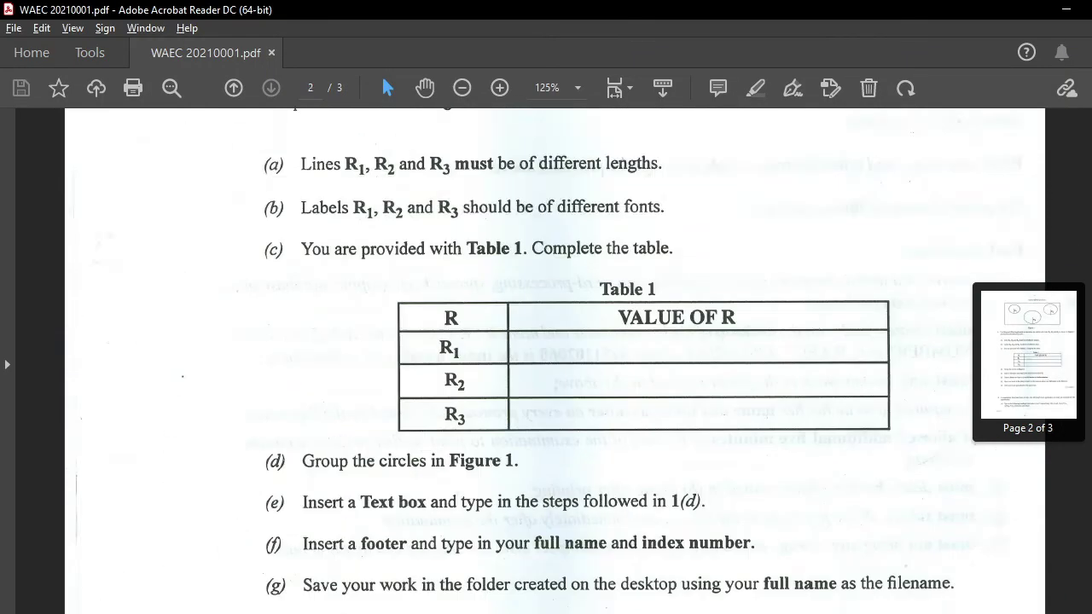
scroll(555, 358, "up", 2)
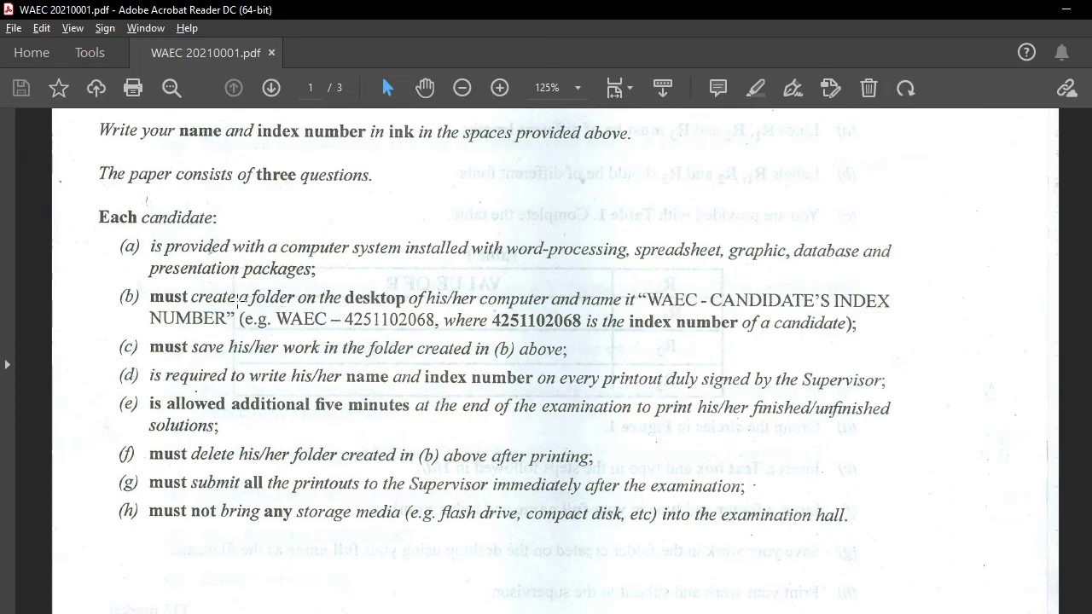
left_click_drag(159, 292, 379, 316)
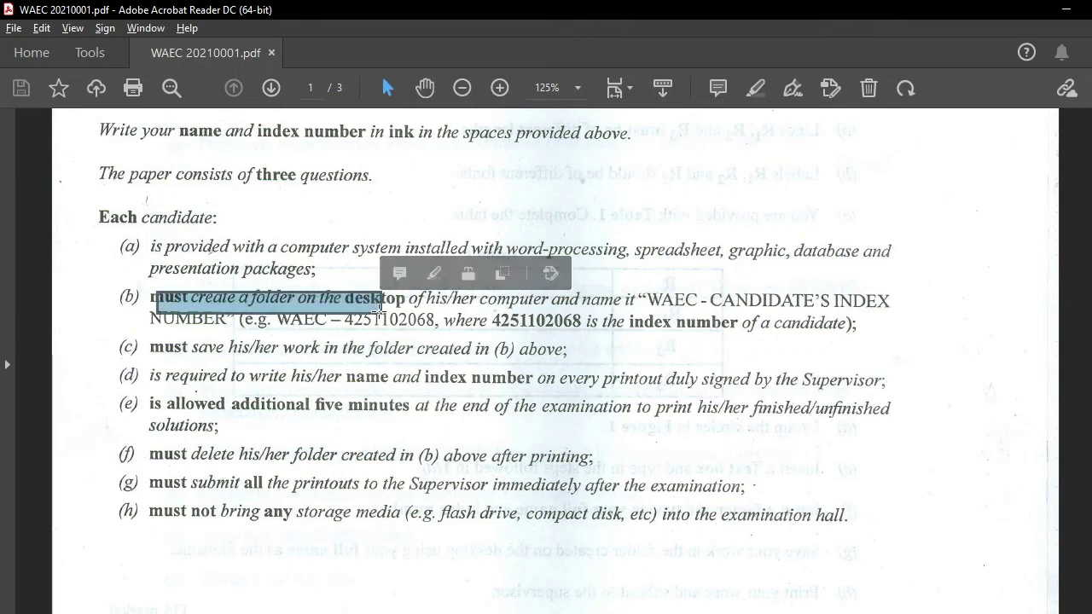
left_click(1066, 8)
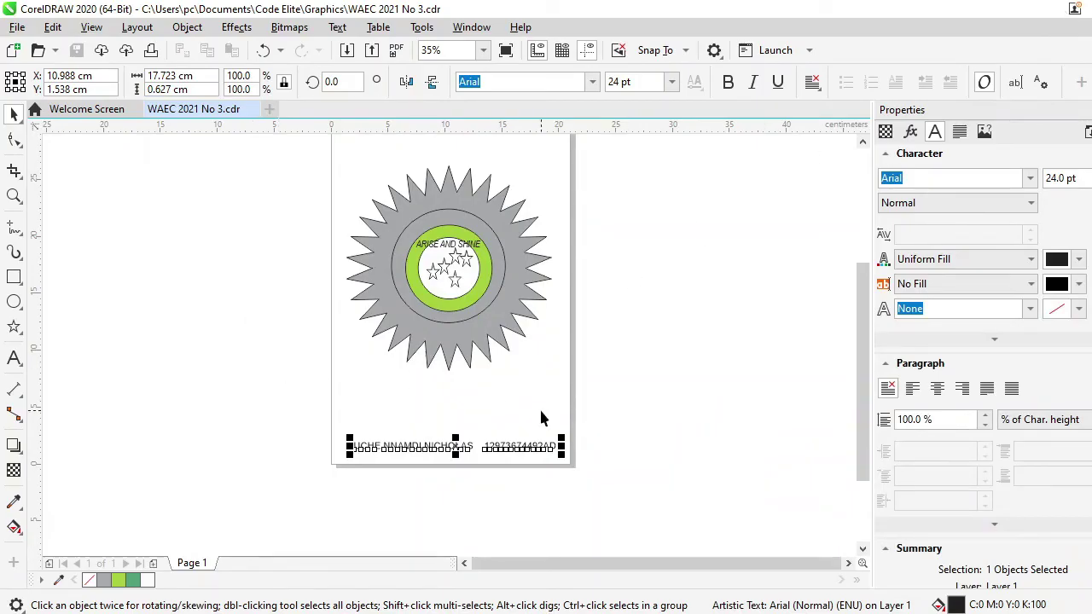
Attempt printing on 304 COLOUR PRINTER, dismiss the unavailable-printer errors, and cancel printing
key("ctrl+p")
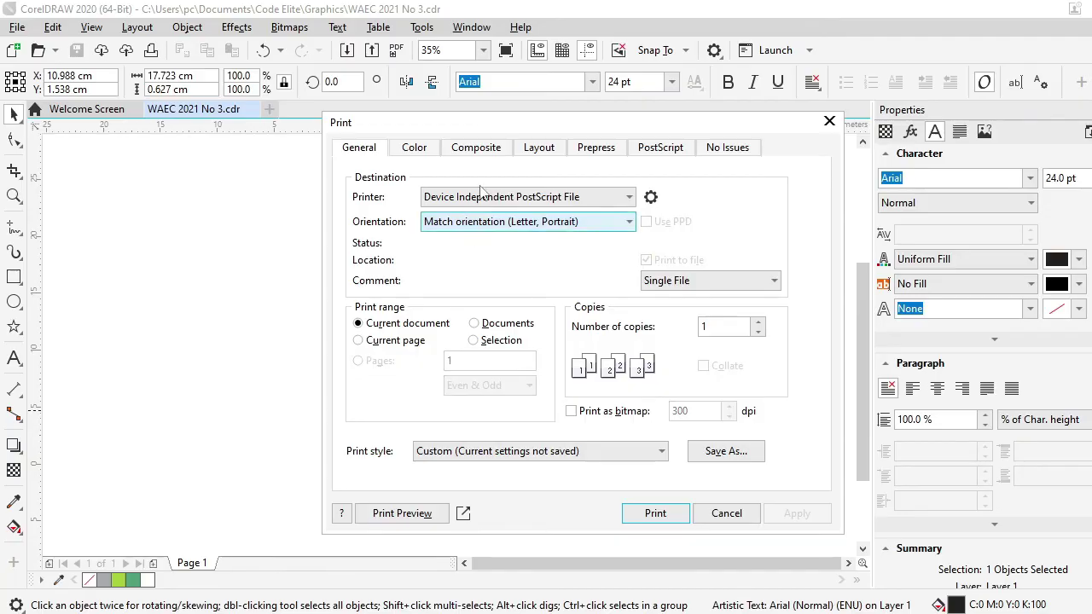
left_click(524, 198)
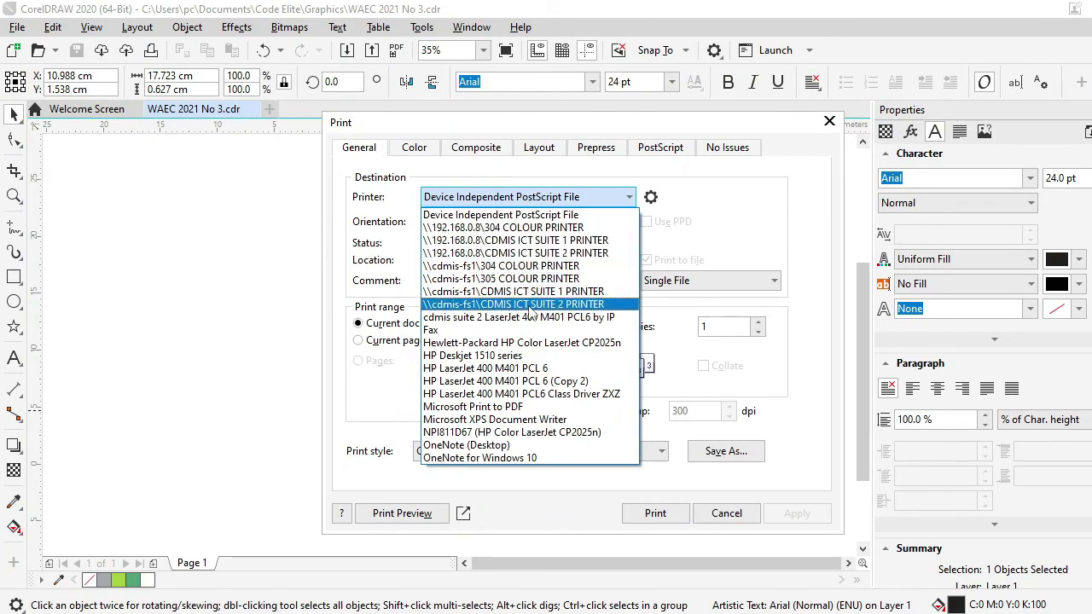
left_click(536, 228)
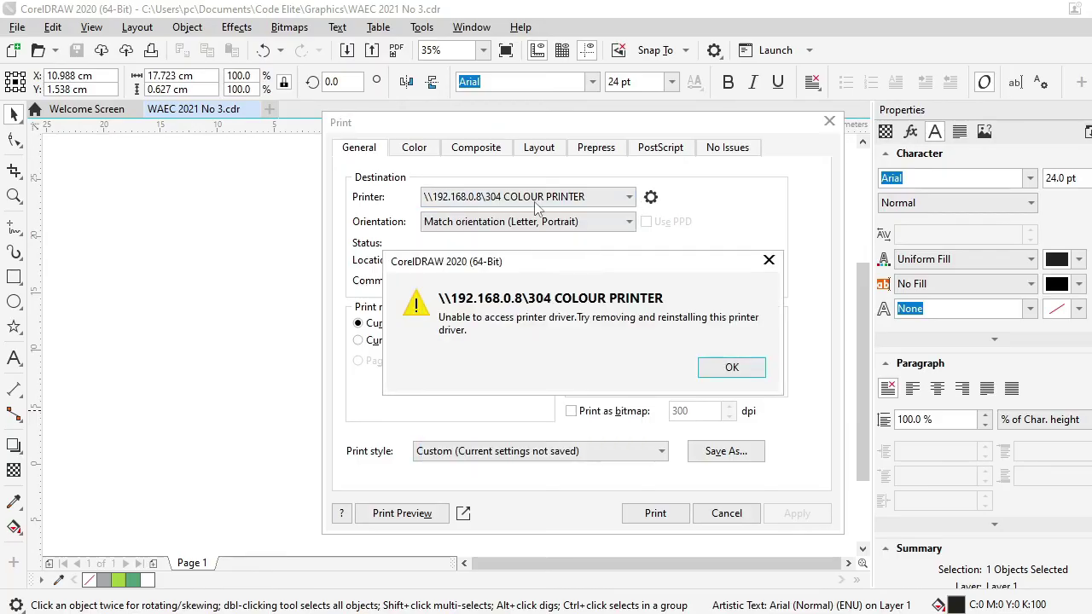
left_click(770, 263)
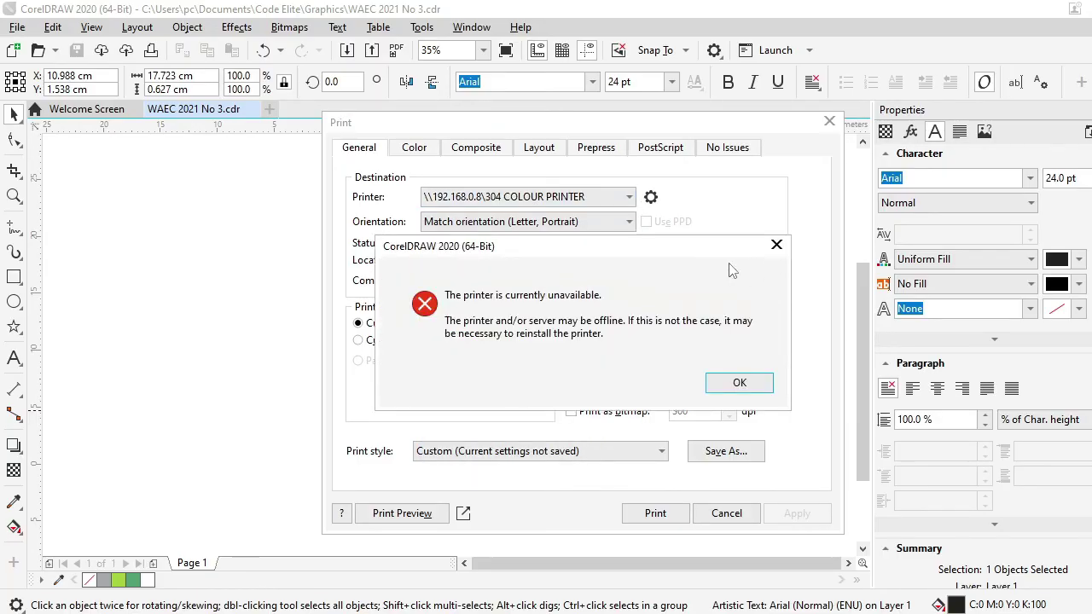
left_click(778, 246)
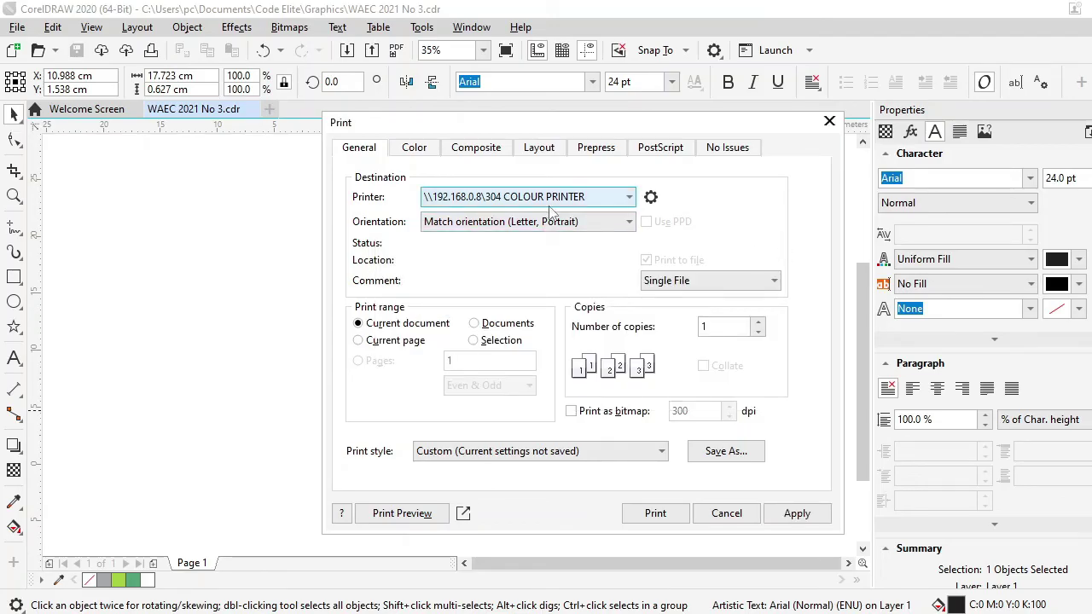
left_click(829, 121)
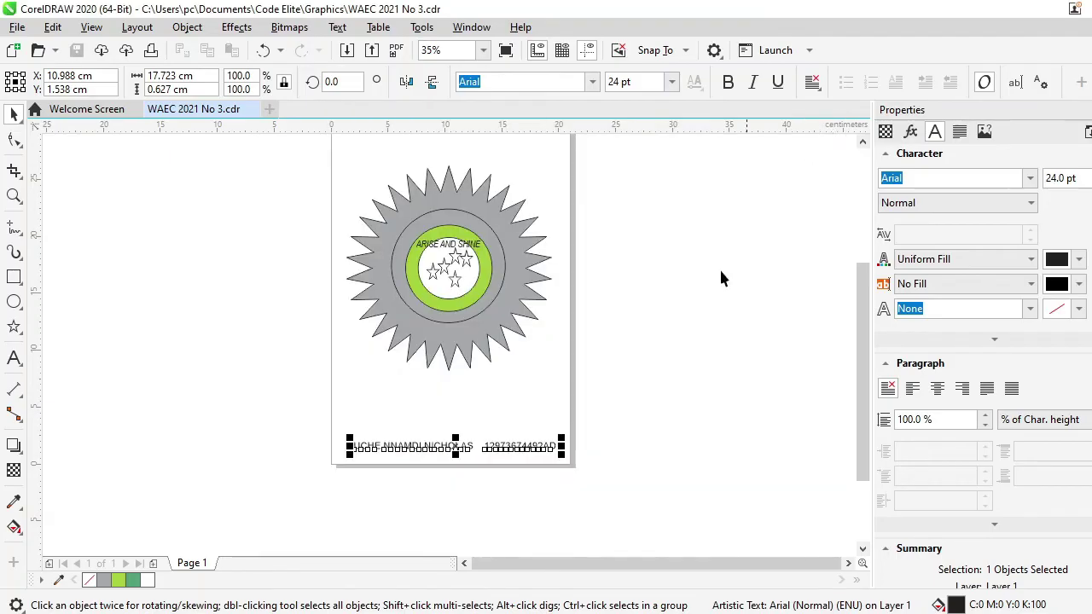
key("alt+Tab")
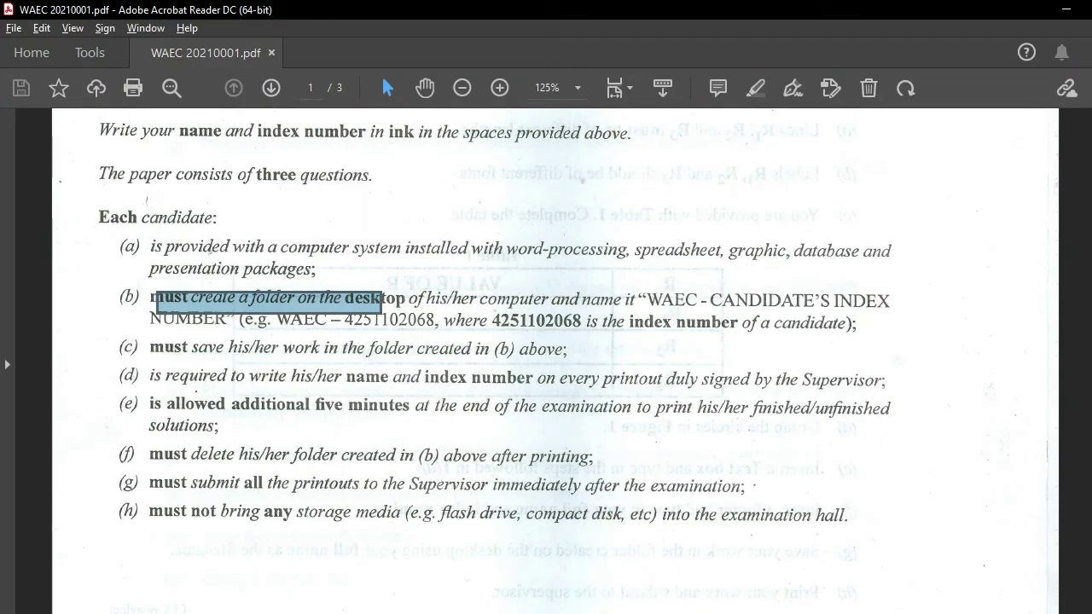
Scroll the question PDF to page 3, then return to CorelDRAW and deselect the footer
scroll(555, 358, "down", 20)
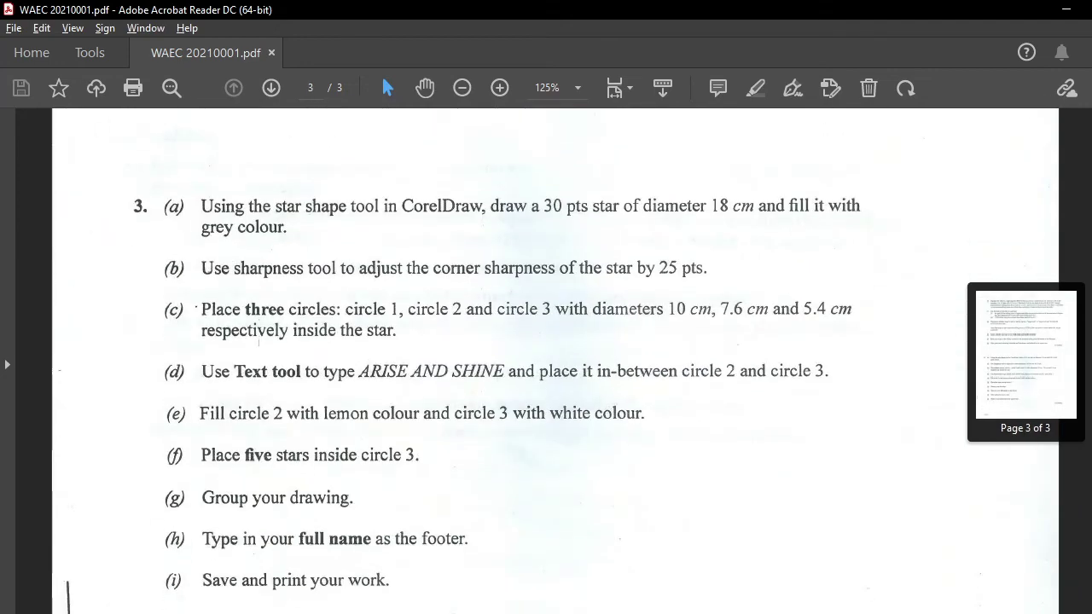
scroll(554, 358, "down", 1)
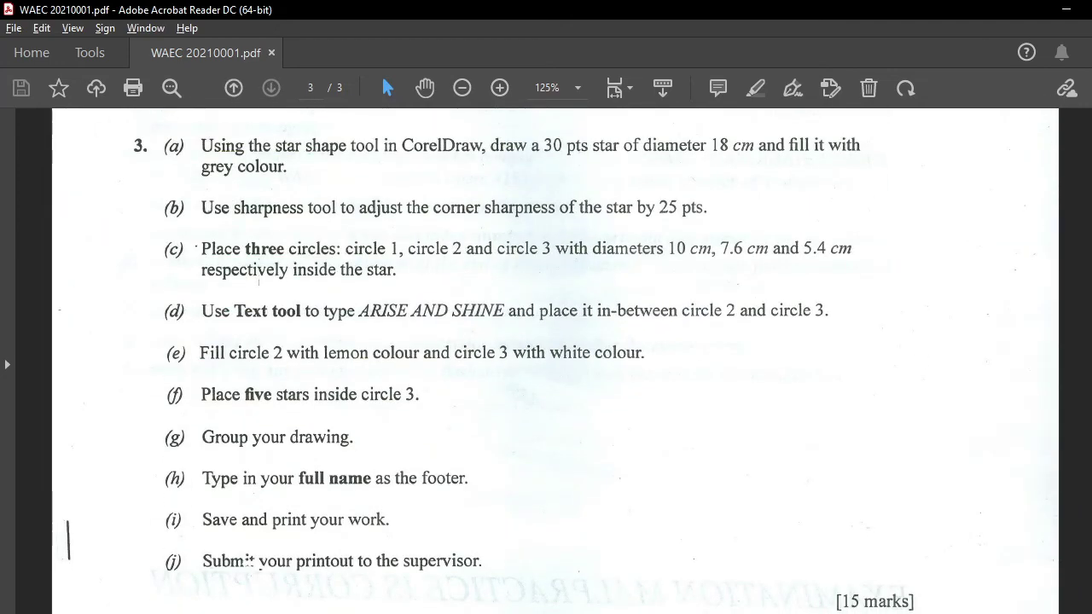
key("alt+Tab")
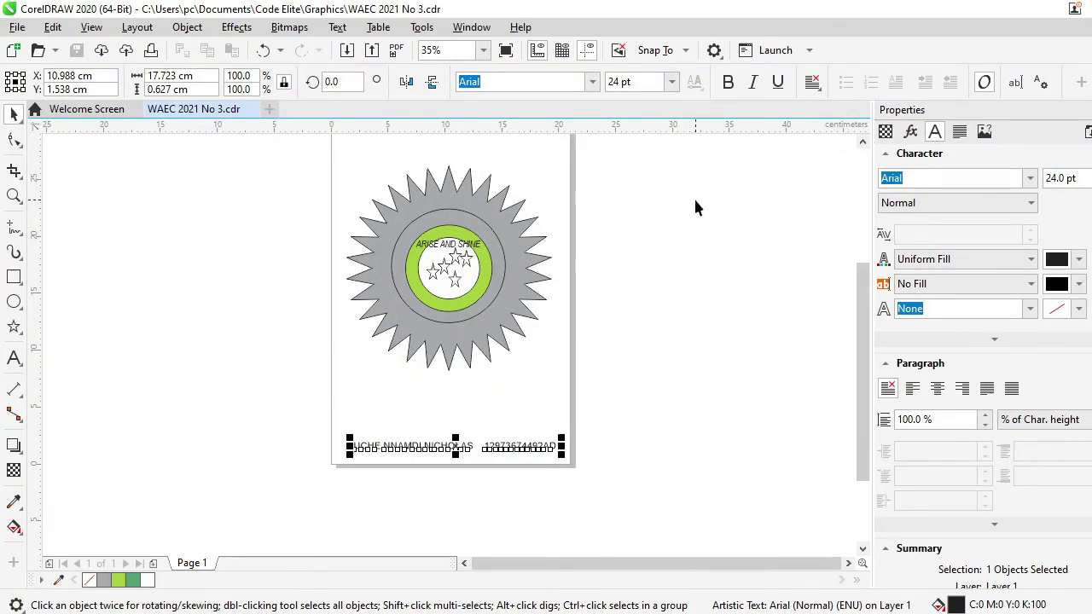
left_click(694, 215)
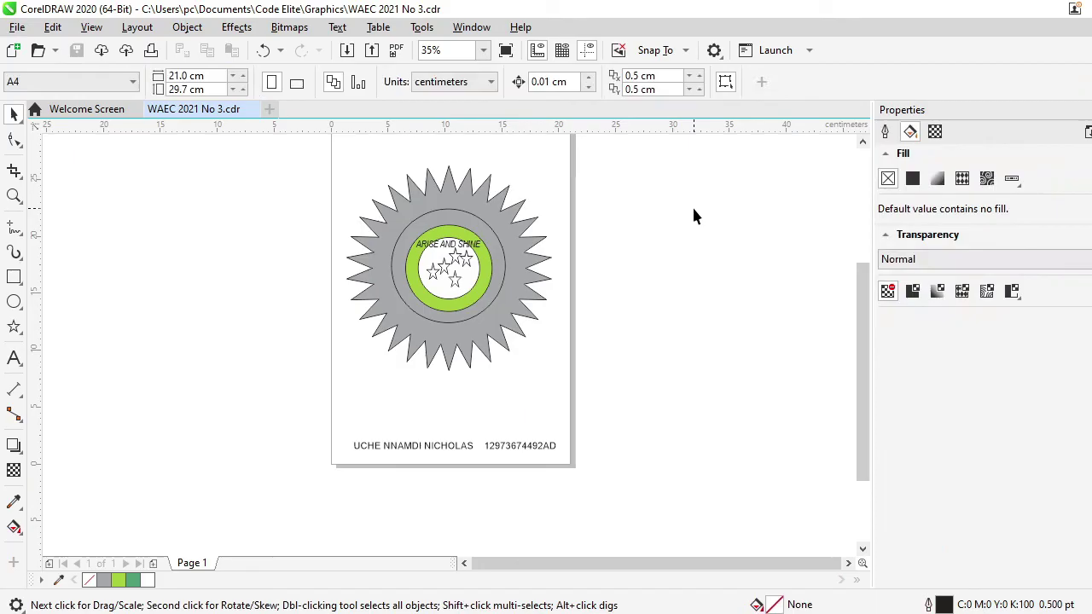